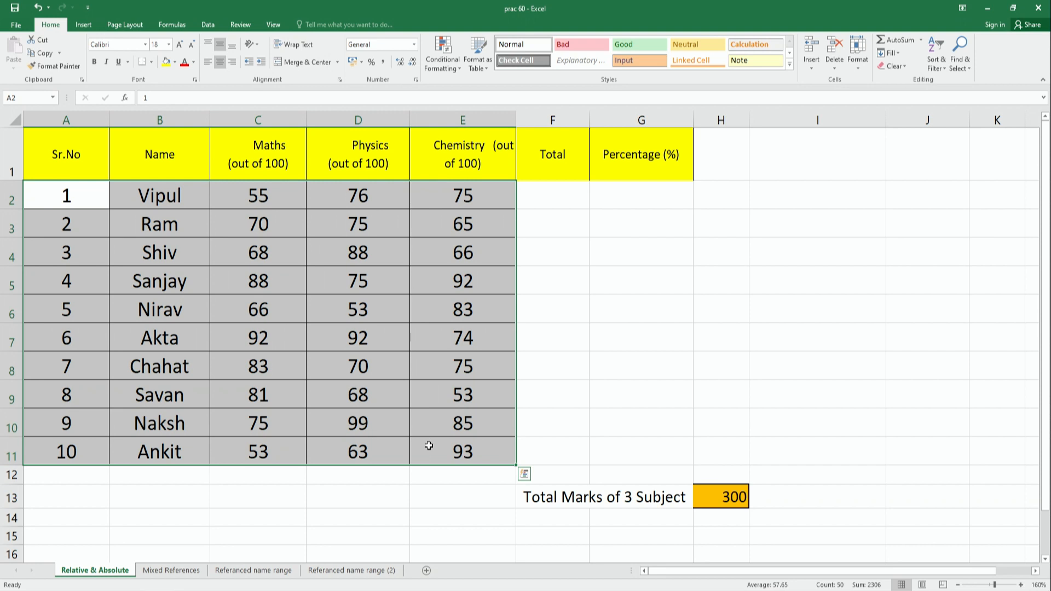
left_click(153, 194)
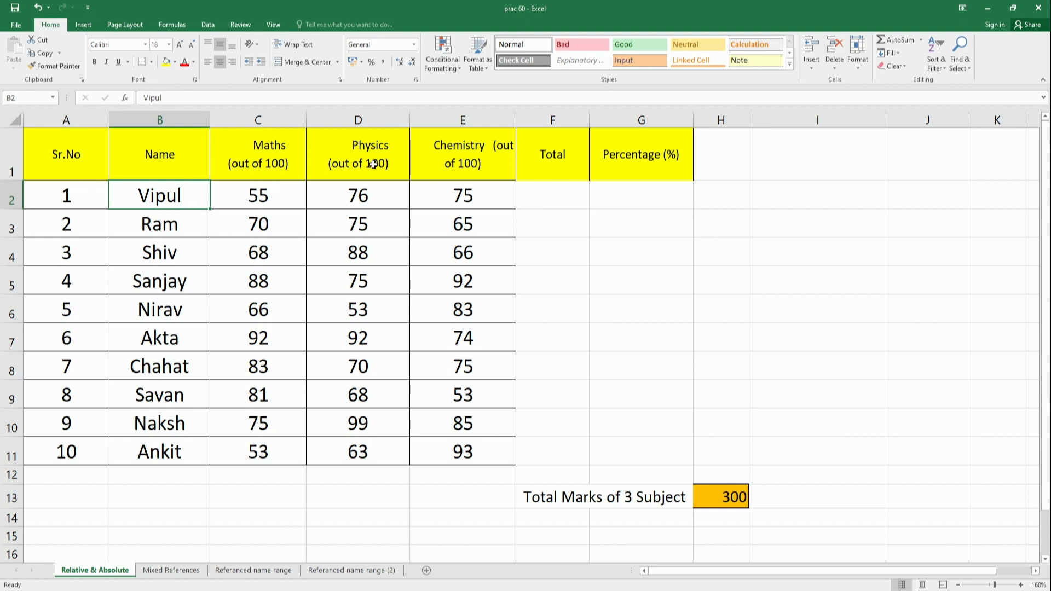
left_click(527, 193)
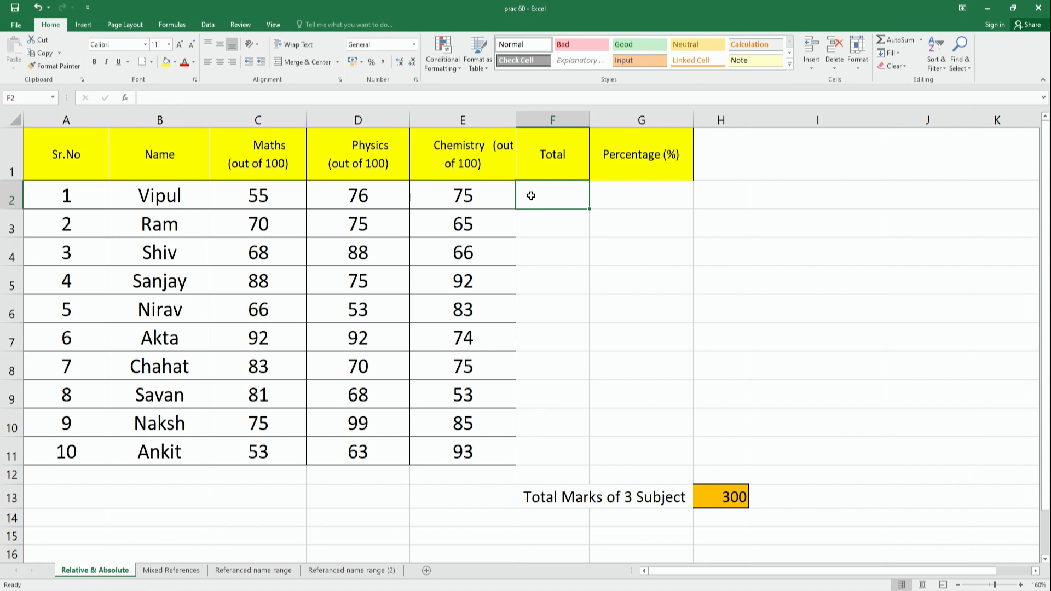
left_click(547, 120)
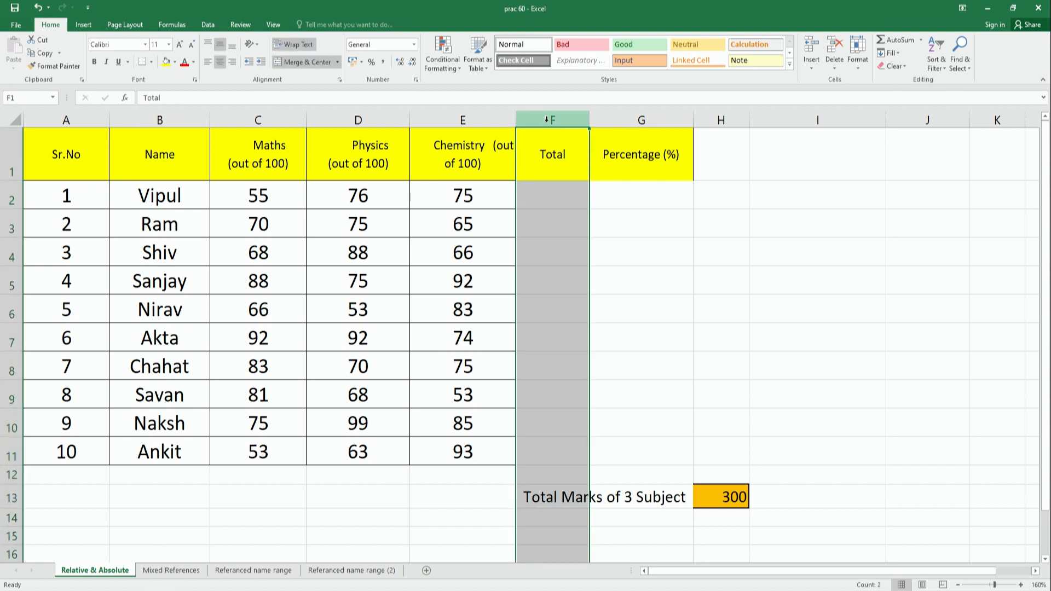
left_click(11, 196)
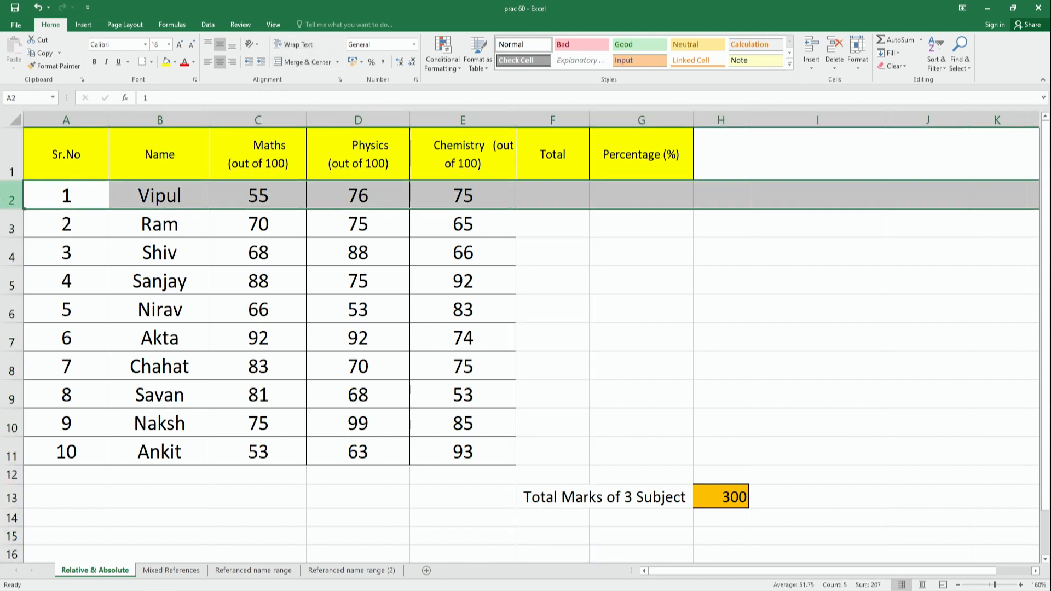
Calculate the first student's total marks in F2 with the formula =SUM(C2:E2)
left_click(538, 201)
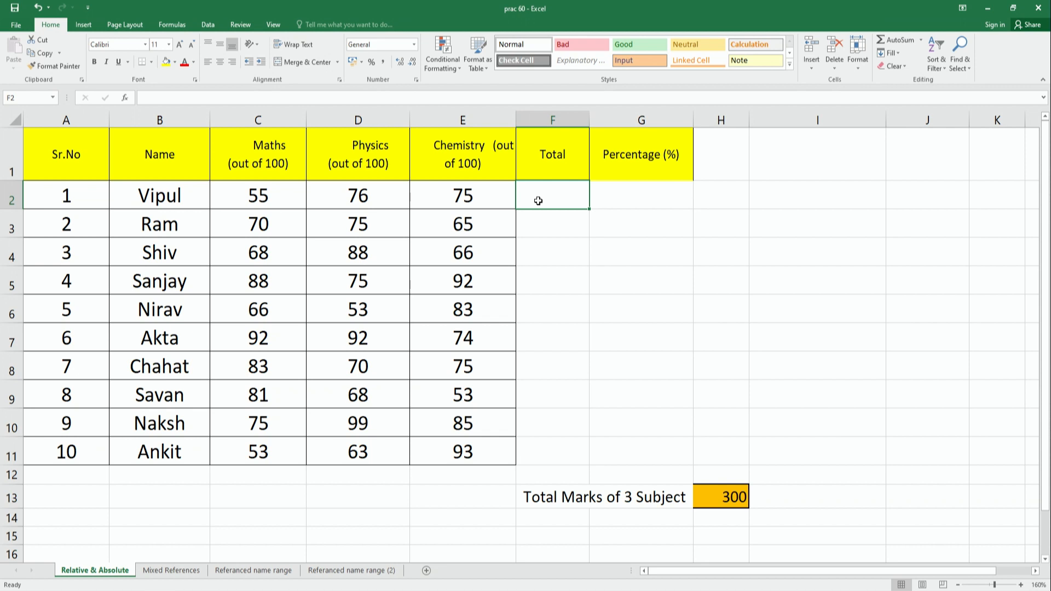
type("=sum")
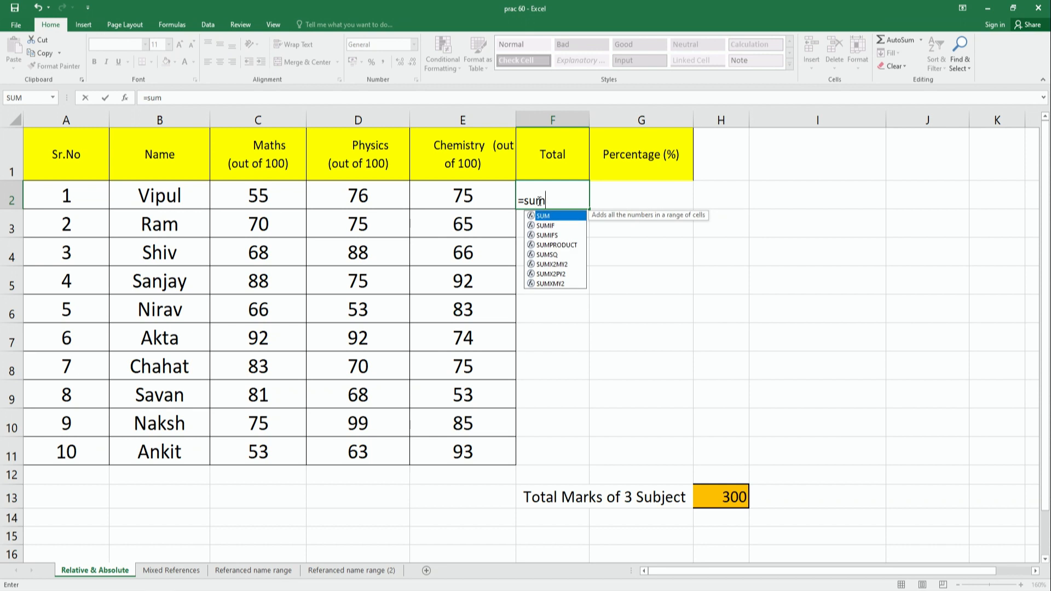
type("(")
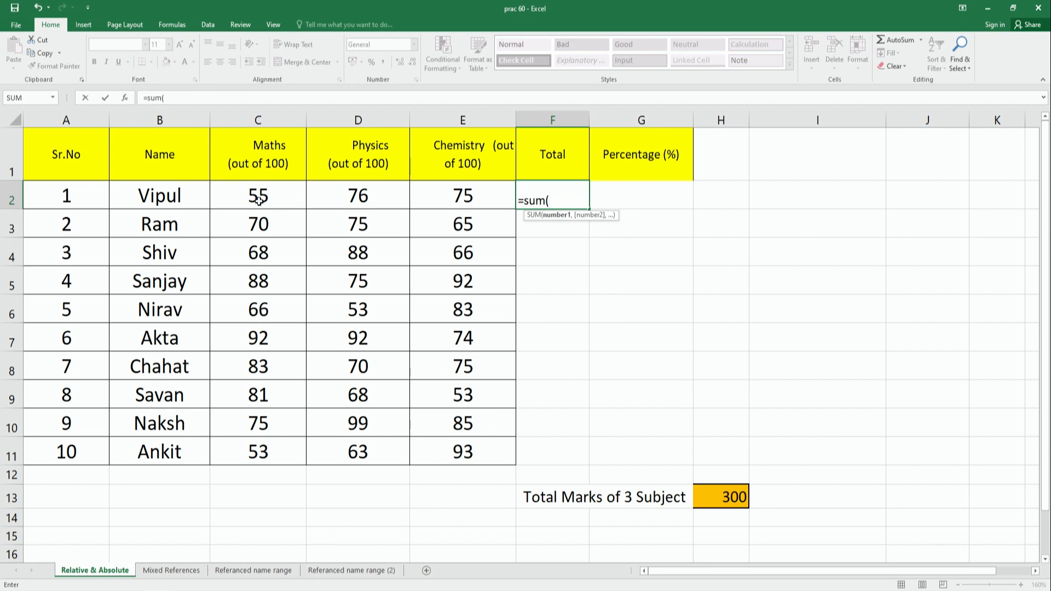
left_click_drag(258, 200, 430, 202)
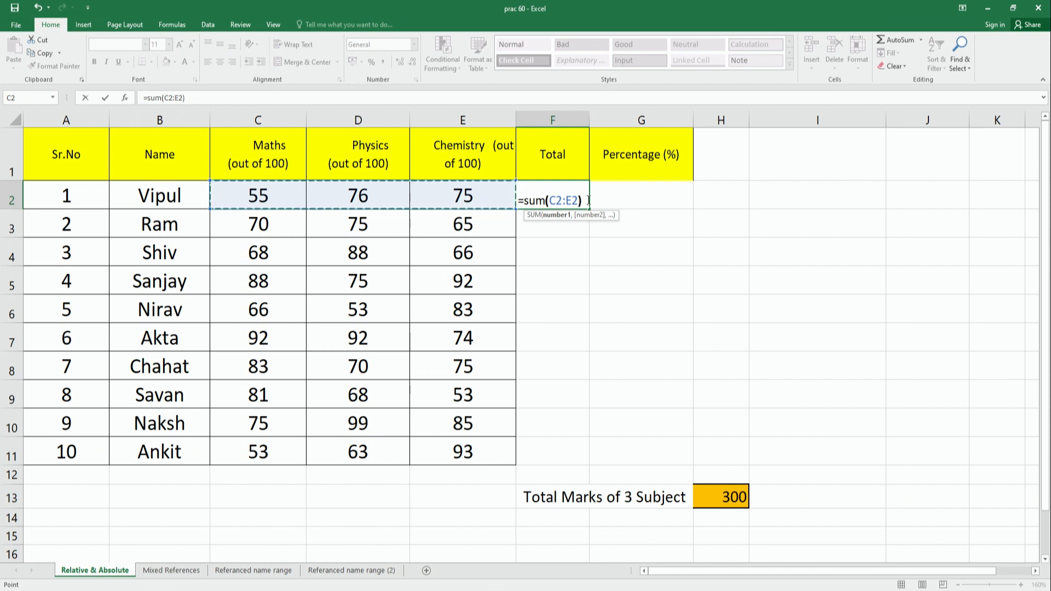
type(")")
key("Return")
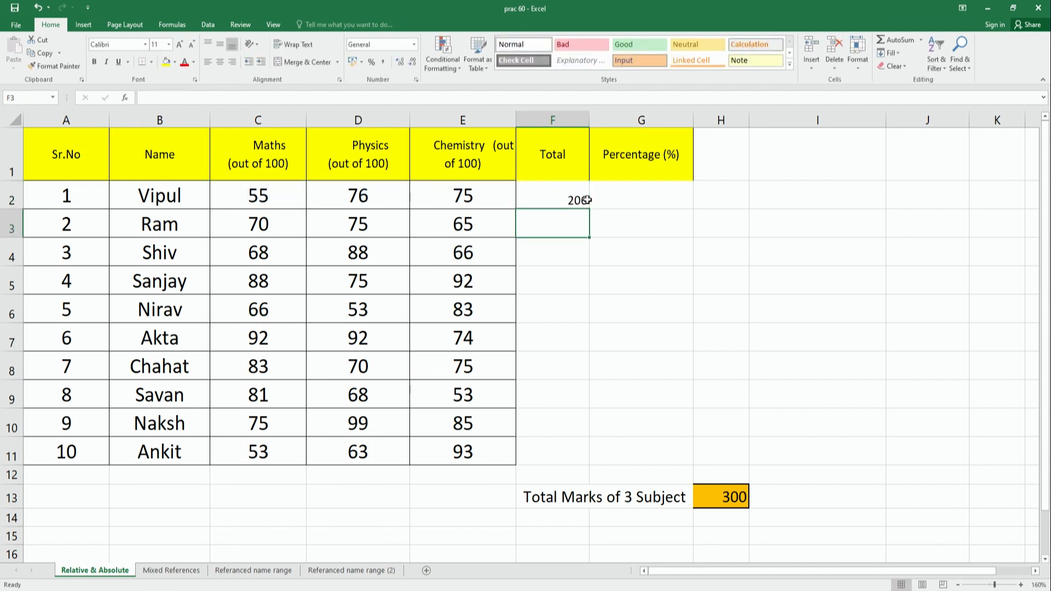
Apply all borders to the Total and Percentage columns in the range F1:G11
left_click(181, 195)
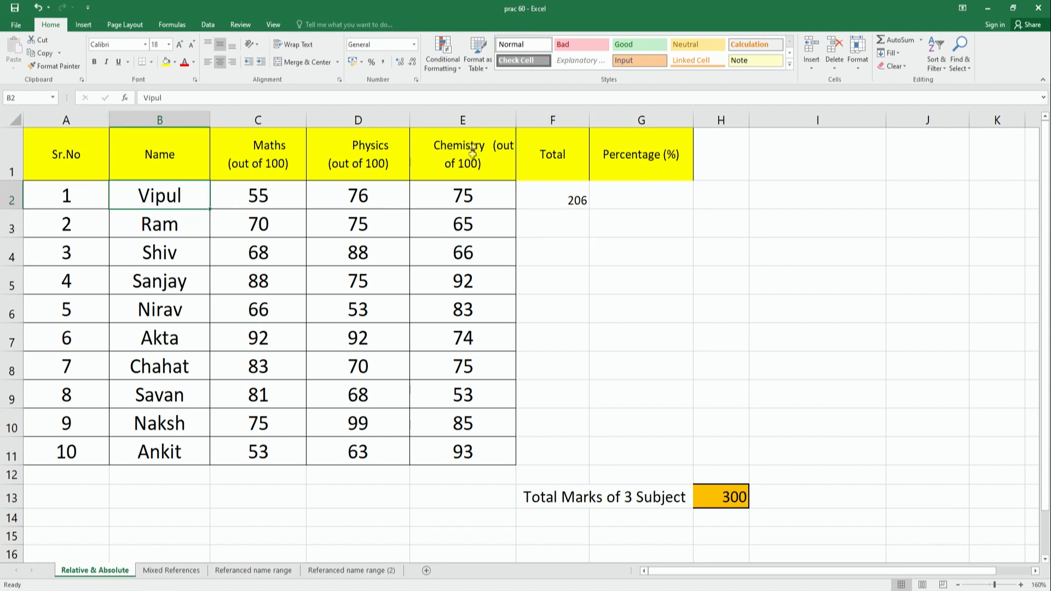
left_click(567, 201)
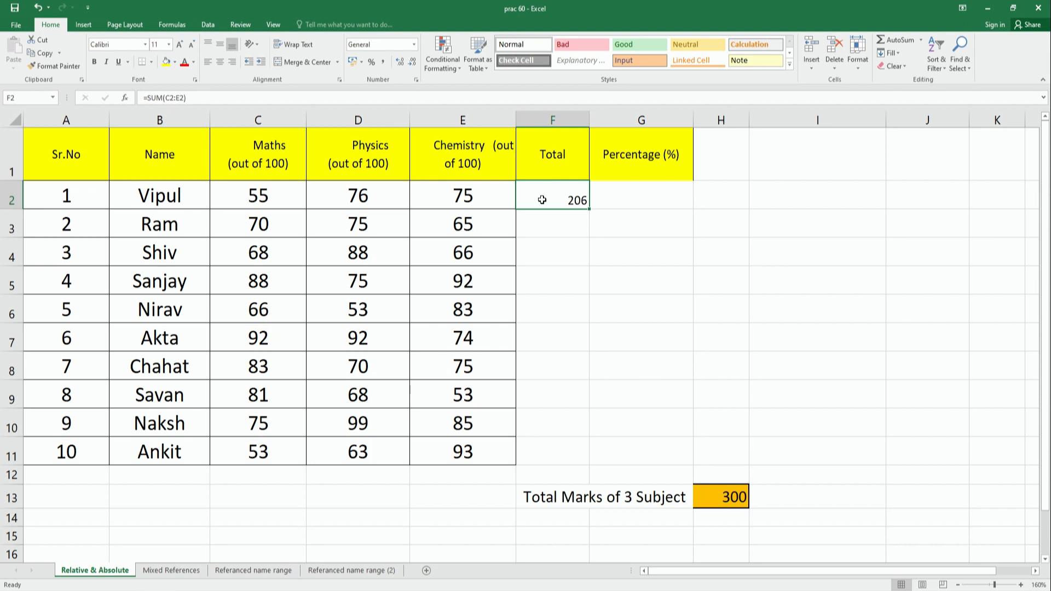
left_click(151, 62)
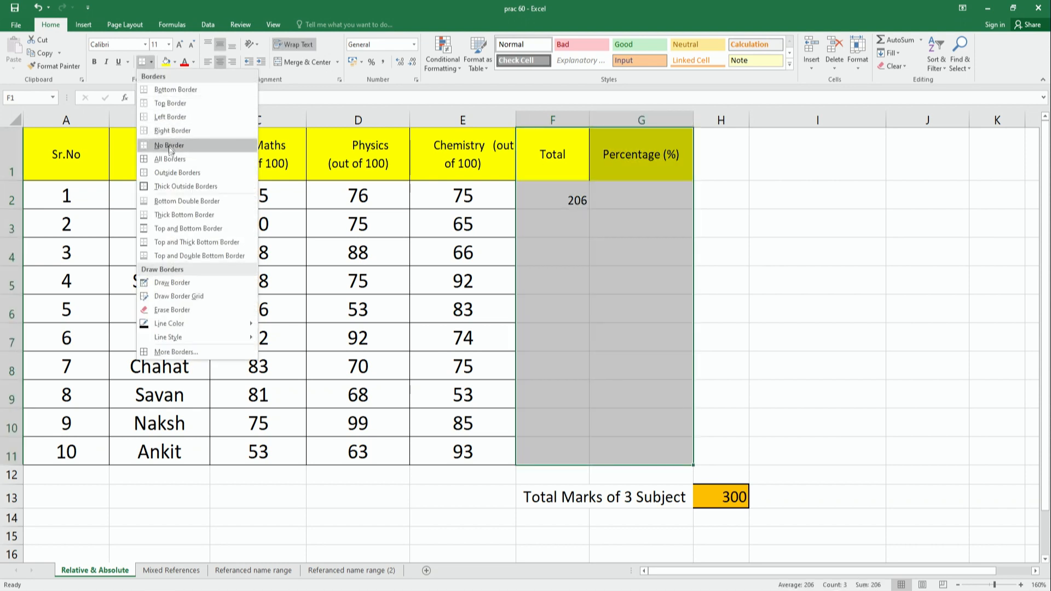
left_click(170, 158)
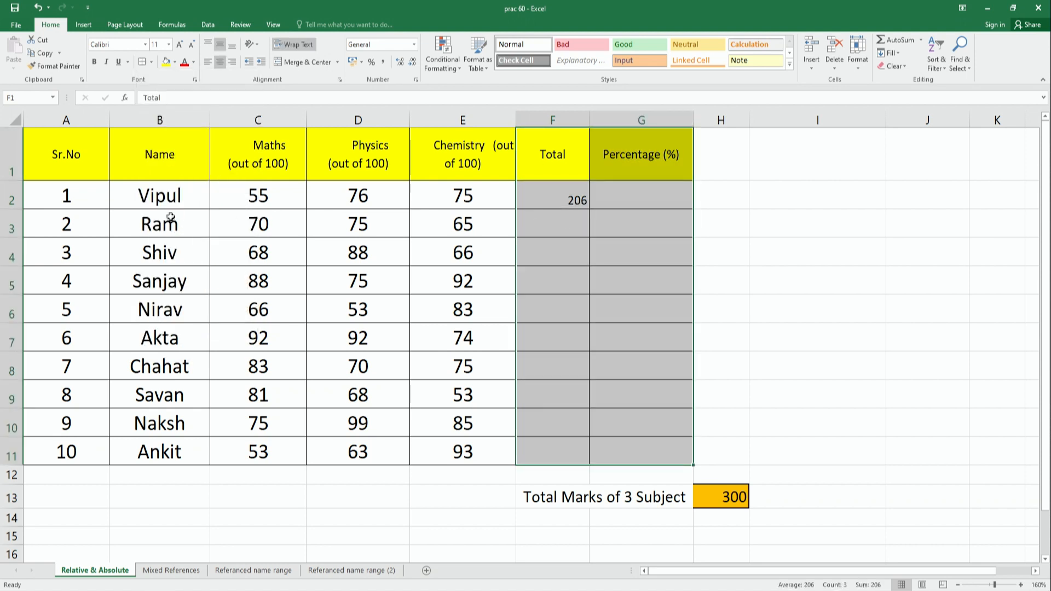
Fill the total formula in F2 down to F11 for the remaining students
left_click_drag(171, 216, 180, 450)
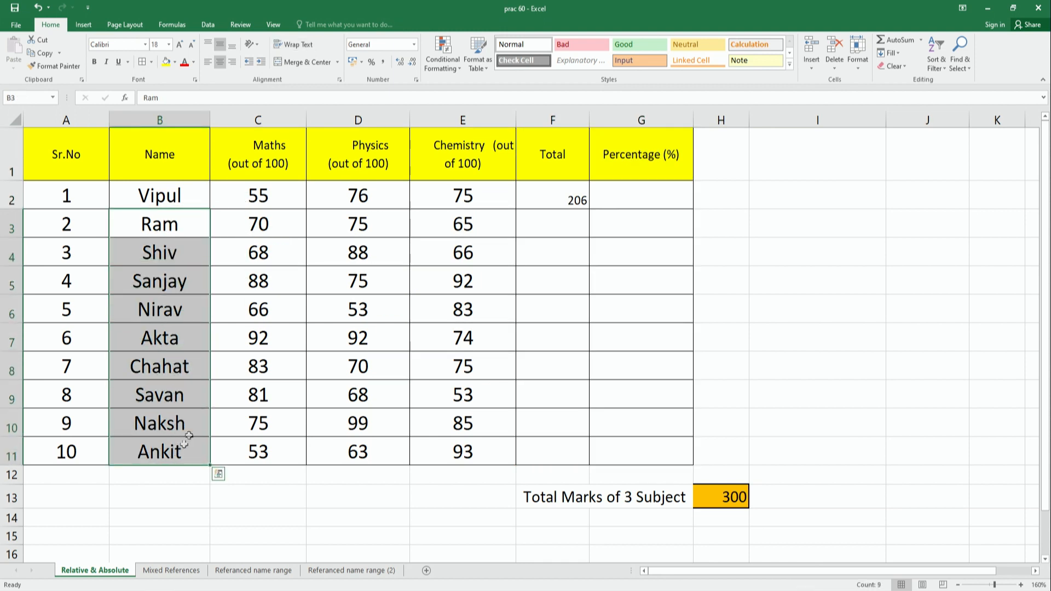
left_click(546, 197)
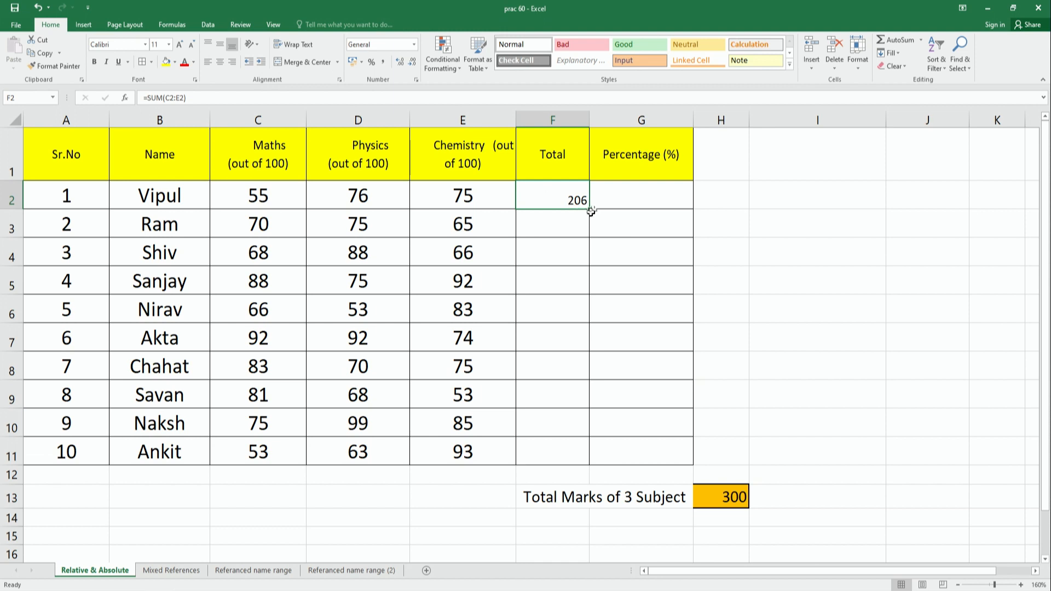
left_click_drag(590, 210, 577, 453)
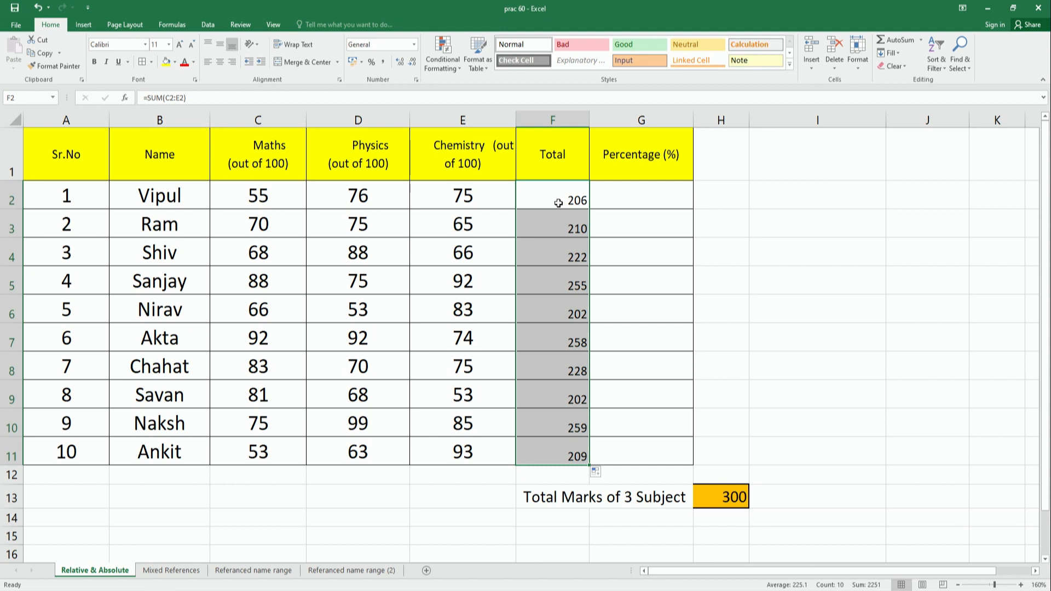
Examine the cell references used by the total formulas in F2, F3 and F4
left_click(558, 203)
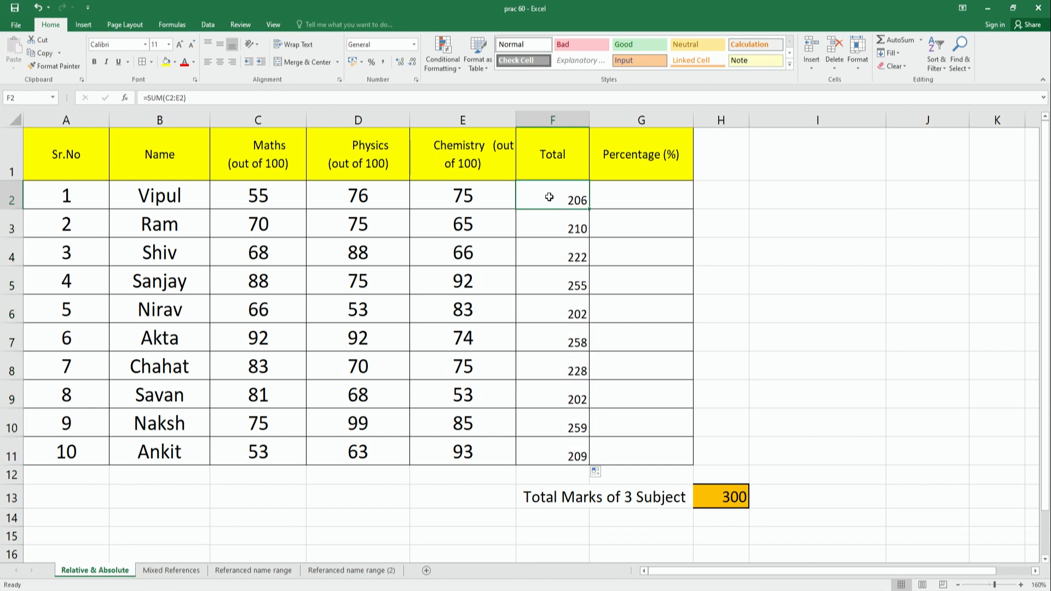
double_click(548, 197)
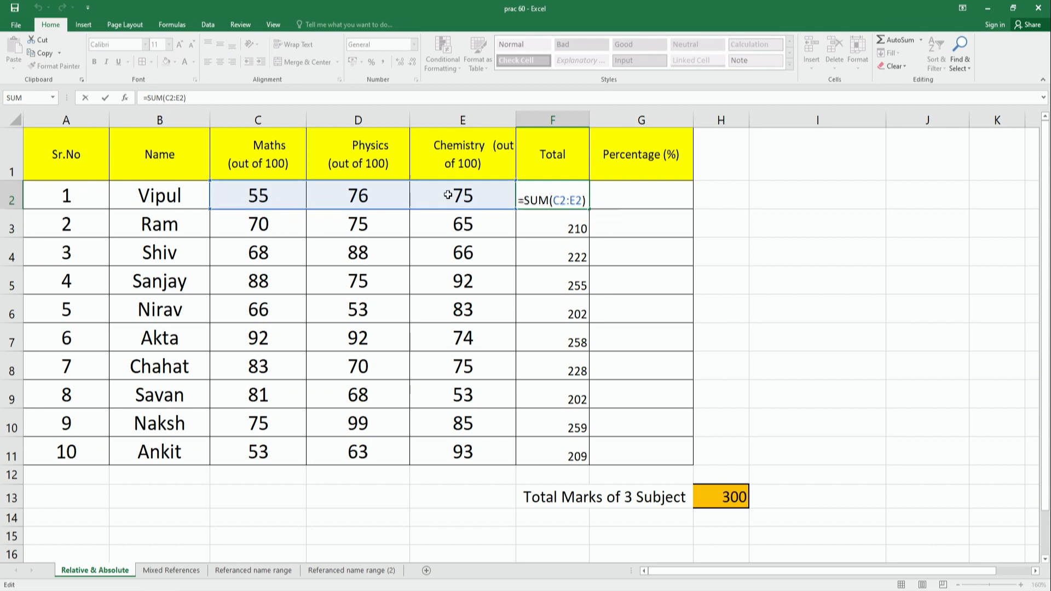
key("Return")
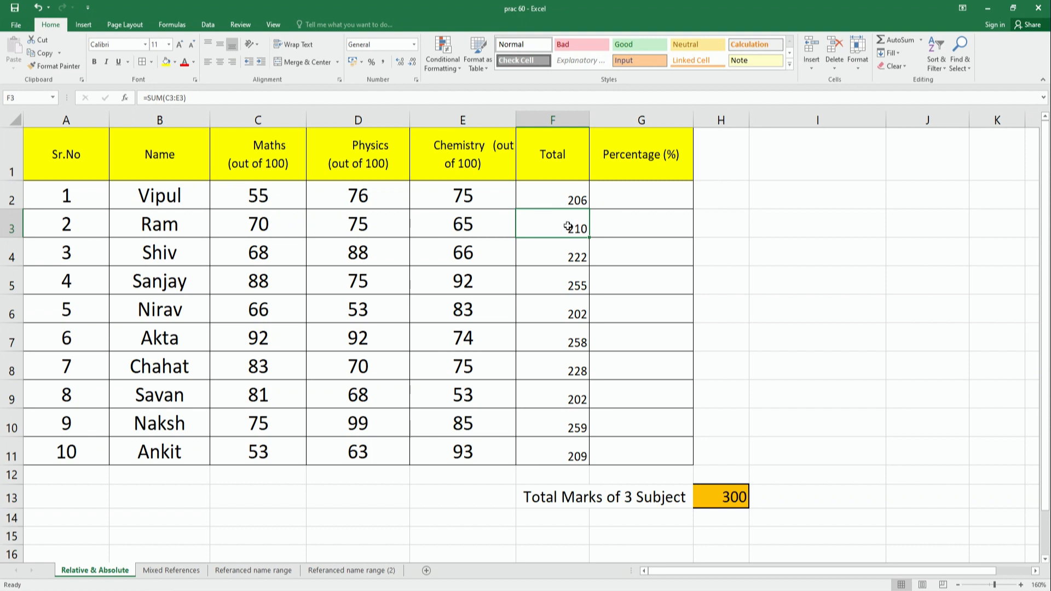
double_click(568, 226)
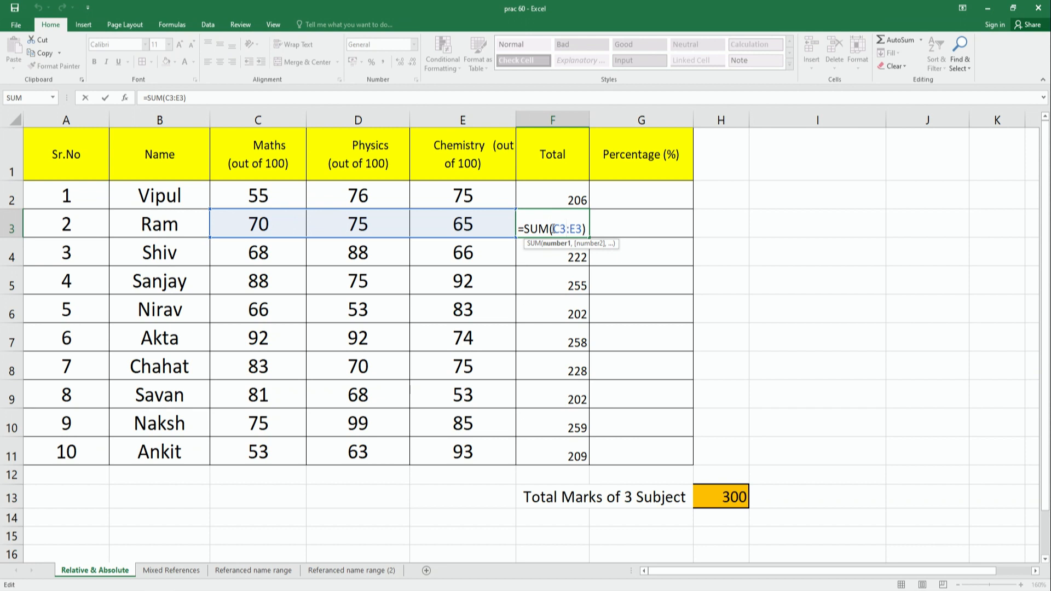
key("Return")
double_click(554, 252)
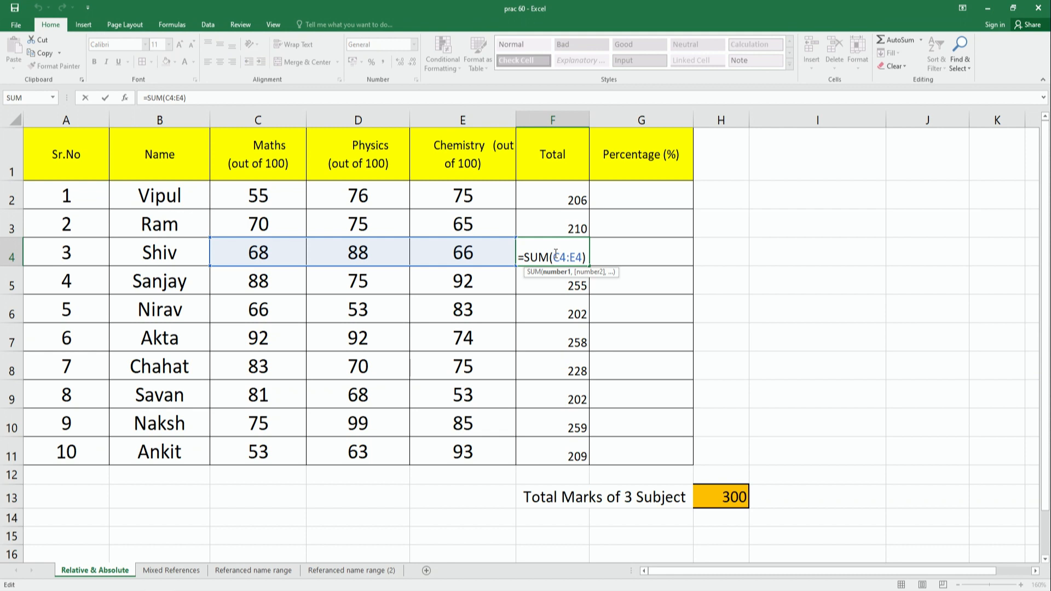
key("Return")
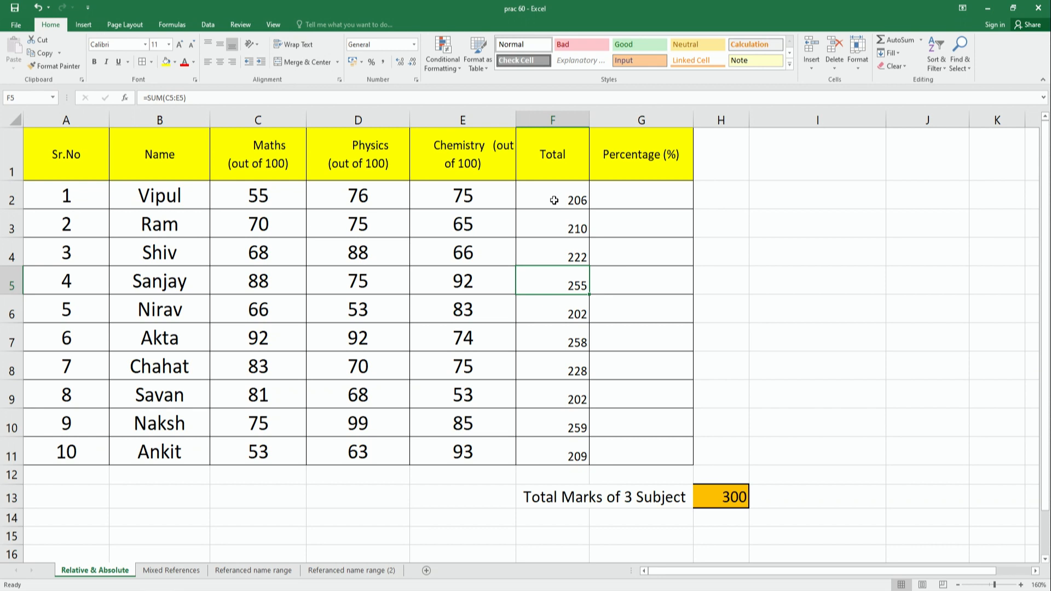
left_click_drag(159, 196, 164, 451)
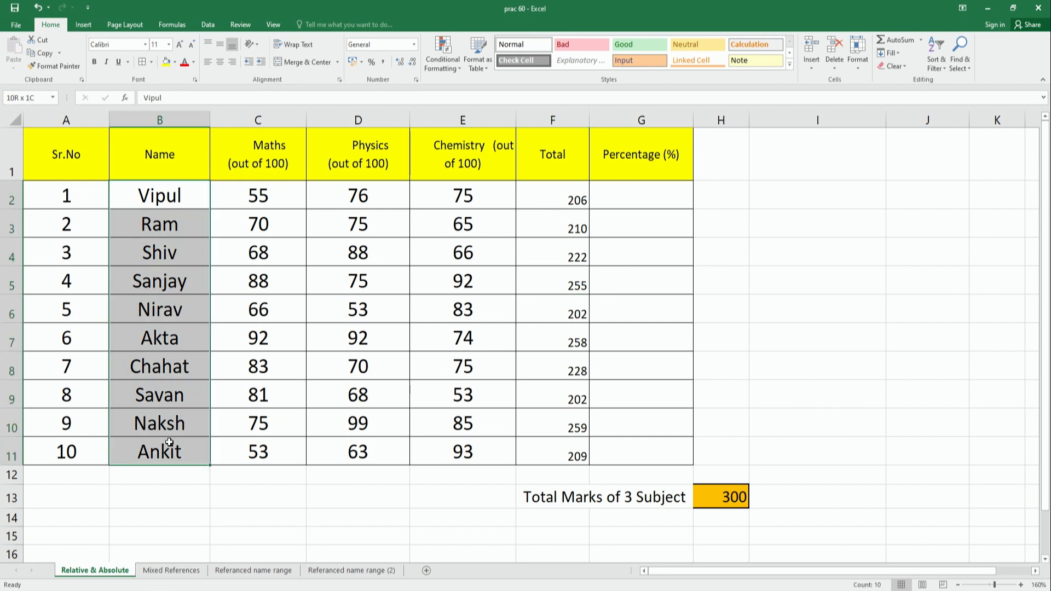
left_click_drag(542, 198, 547, 437)
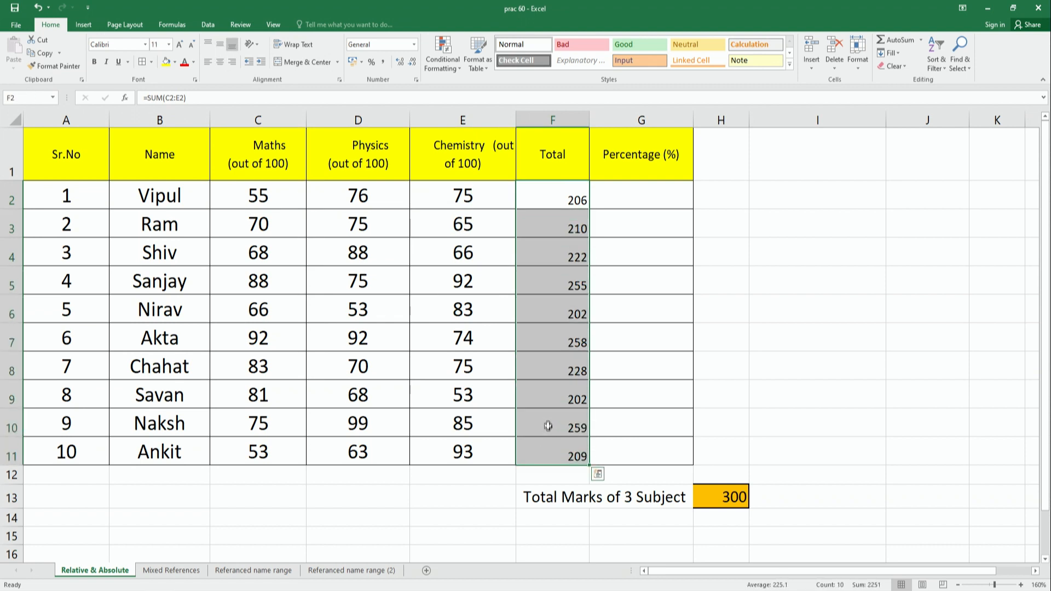
Calculate the first student's percentage in G2 with =F2/H13 and fill the formula down to G11
left_click(608, 202)
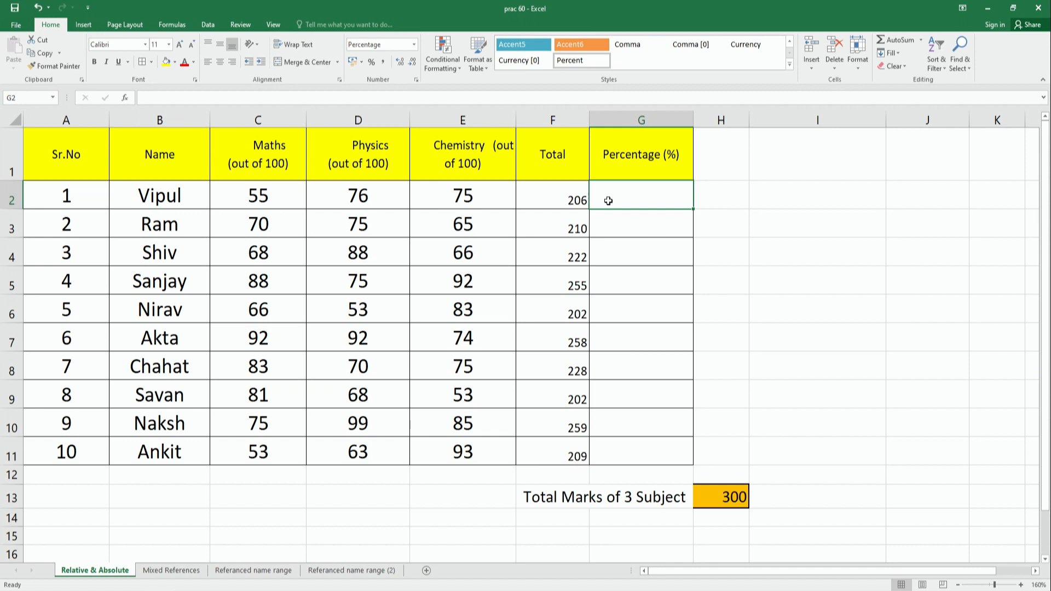
type("=")
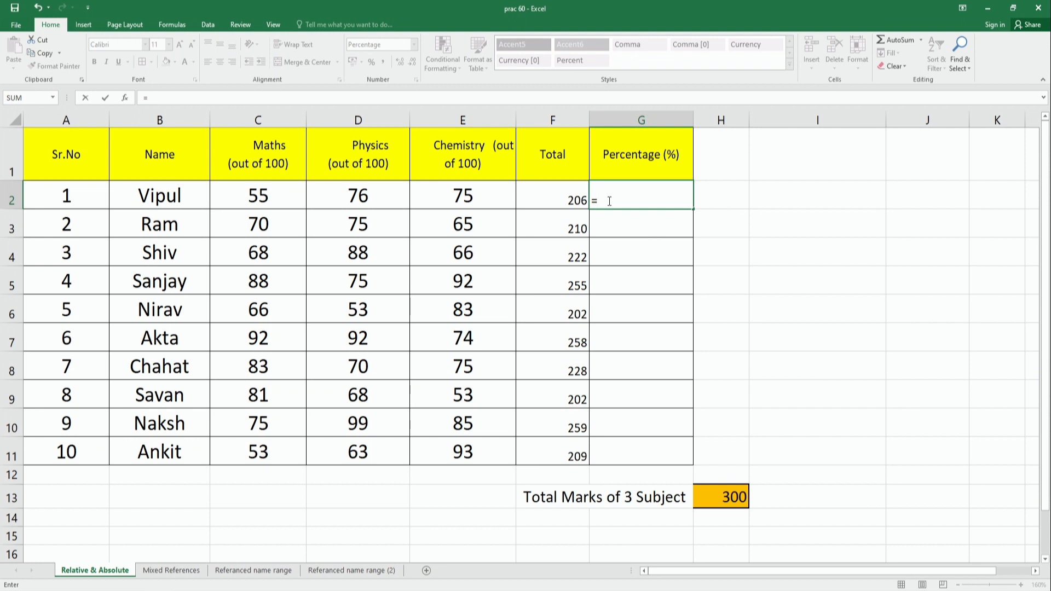
left_click(547, 200)
type("/")
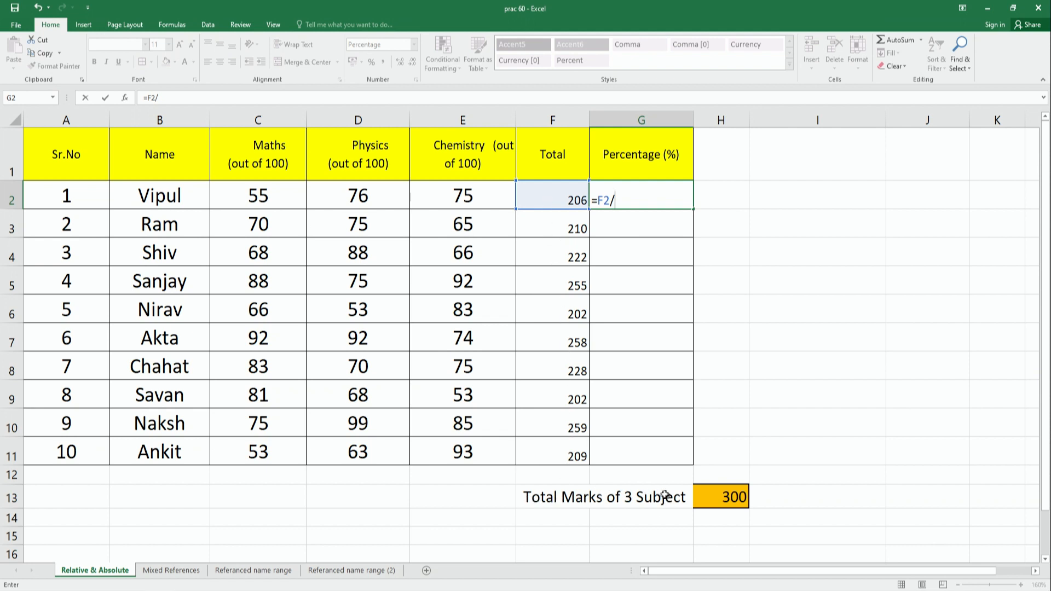
left_click(726, 497)
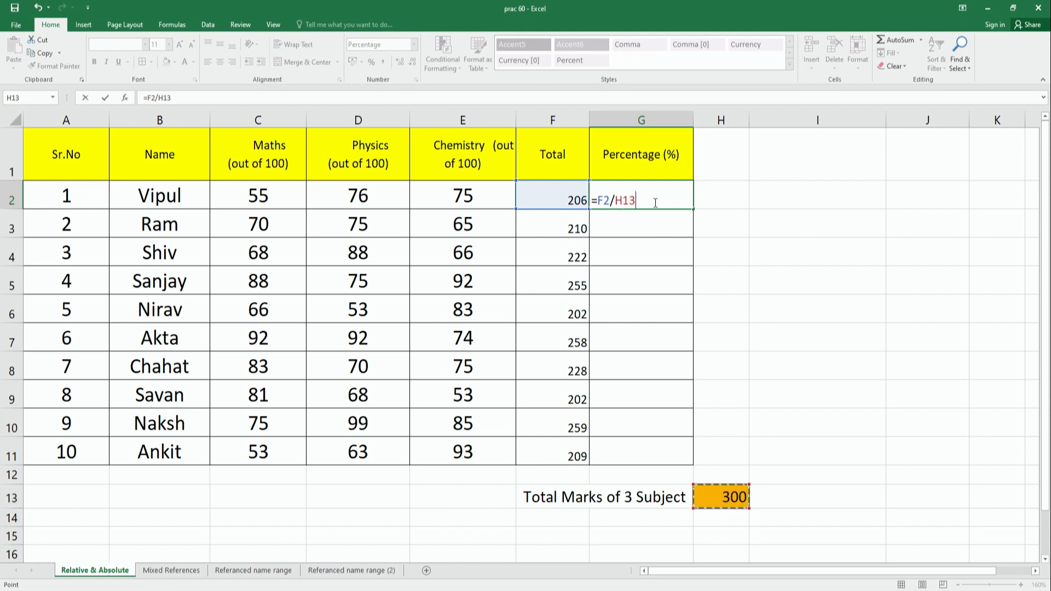
key("Return")
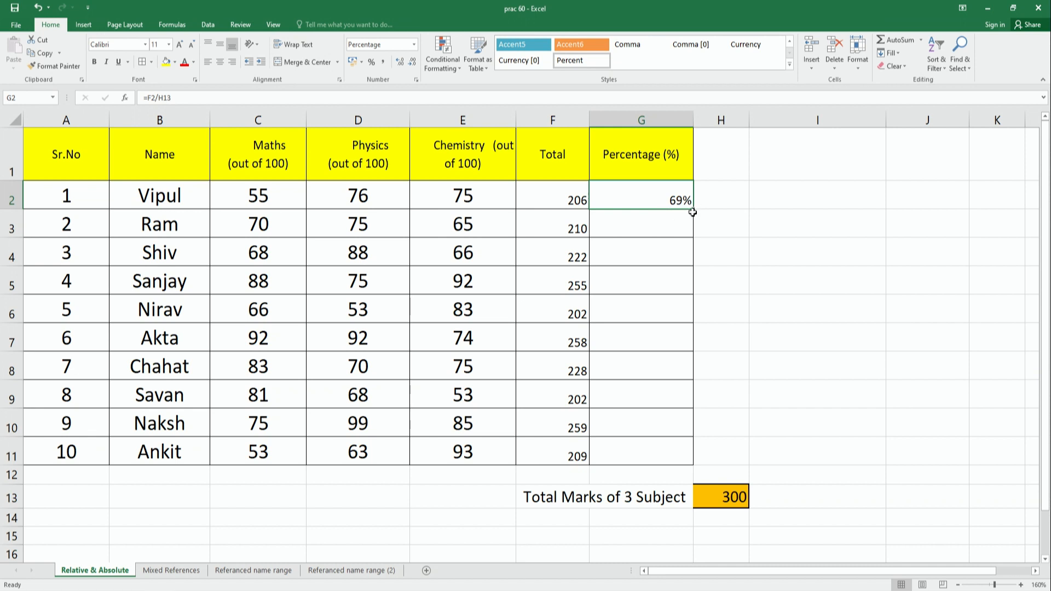
left_click_drag(692, 212, 684, 456)
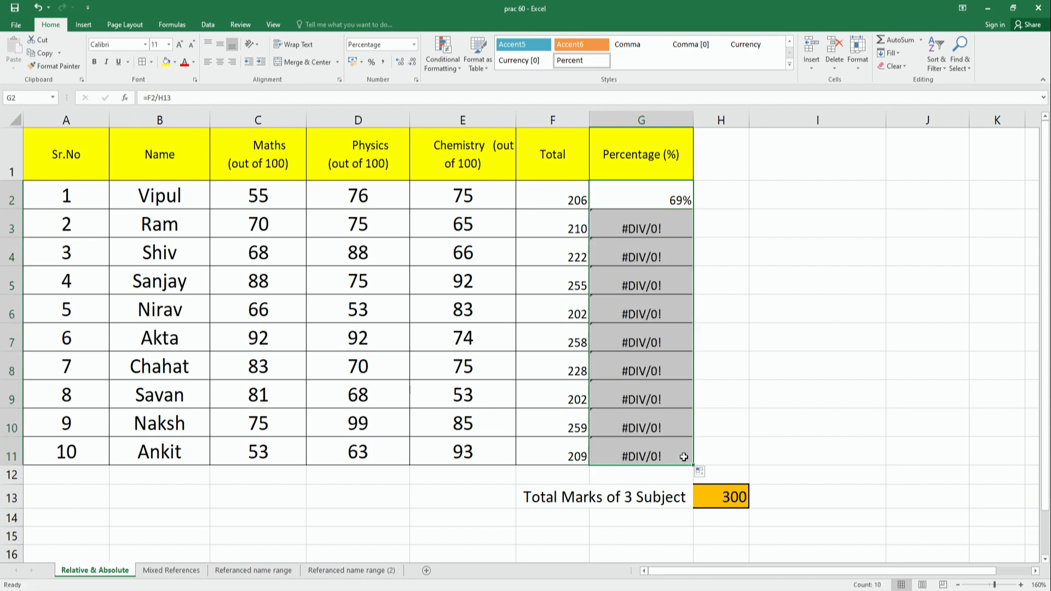
Examine the cell references used by the percentage formulas in G2, G3, G4 and G7, and the total-marks cell H13
left_click(651, 201)
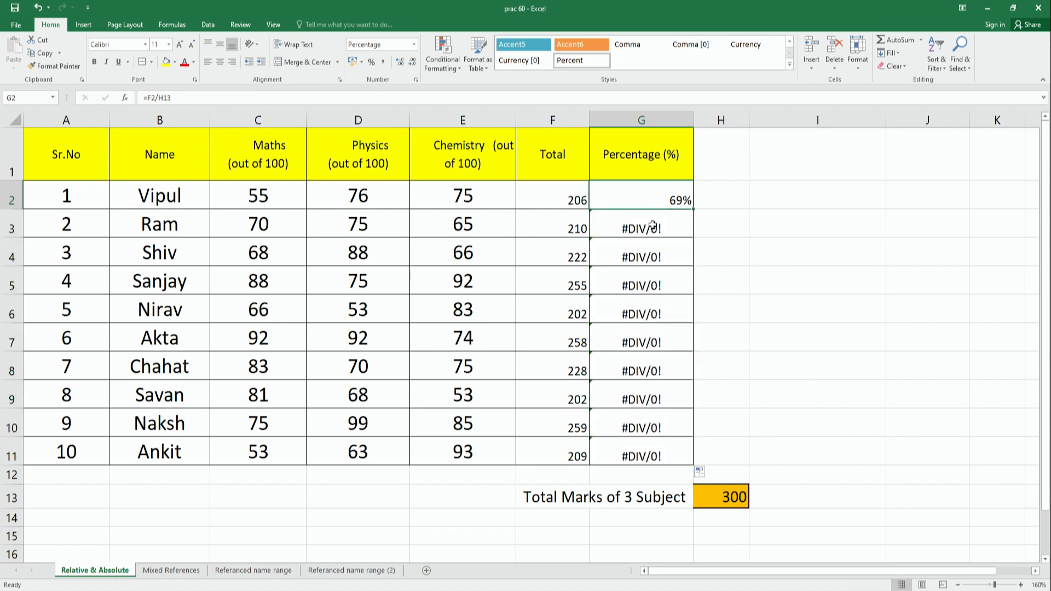
left_click(653, 225)
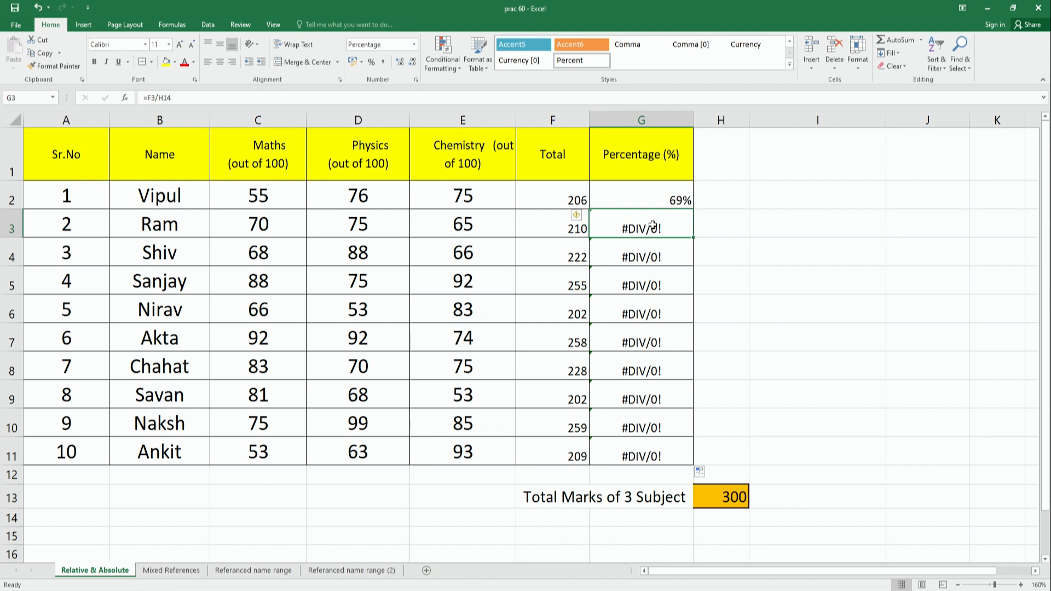
double_click(671, 198)
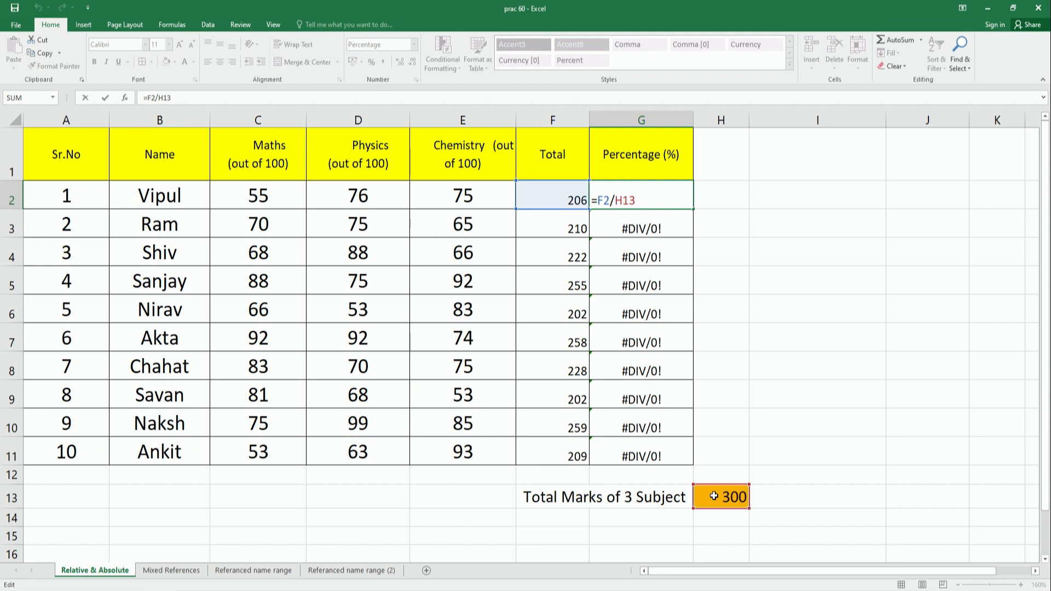
key("Return")
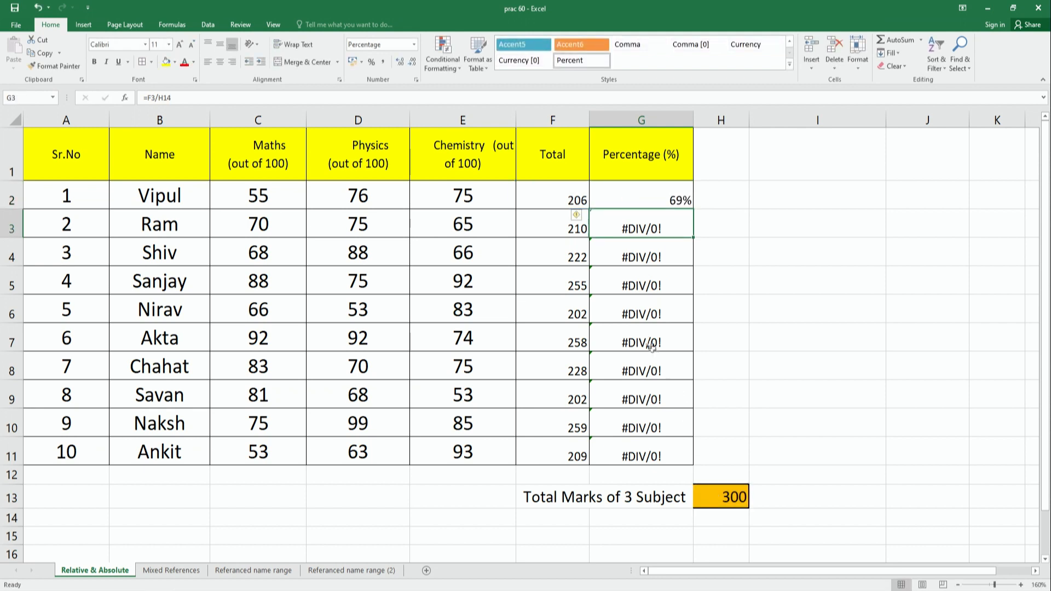
double_click(631, 228)
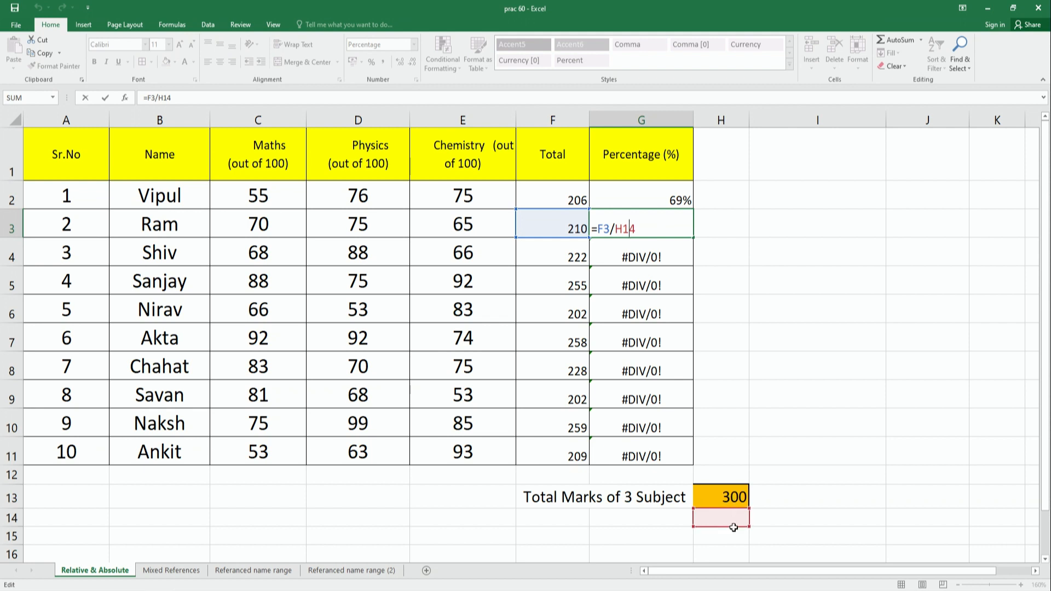
key("Return")
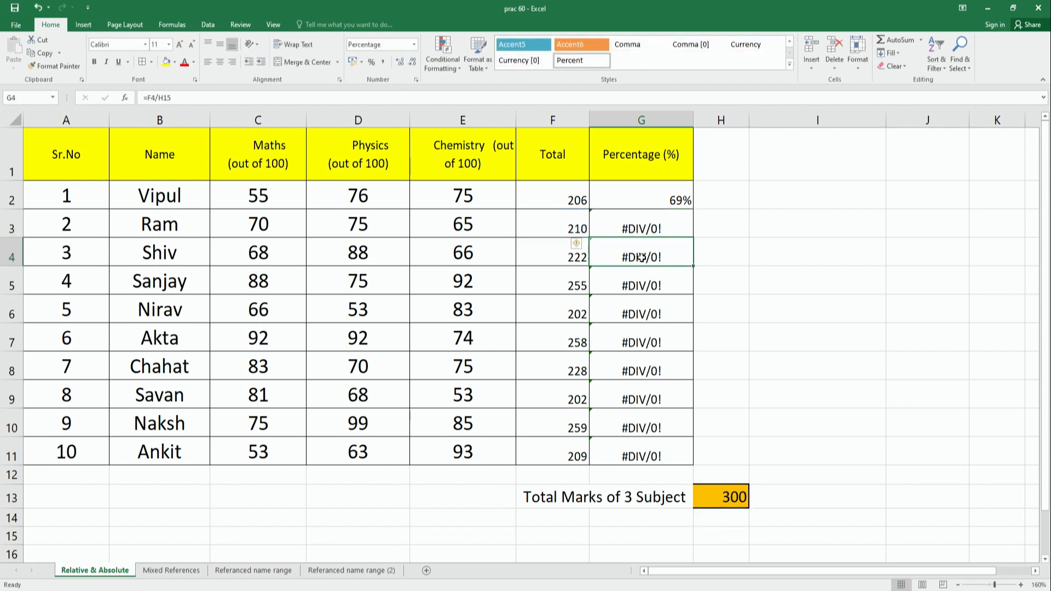
left_click(630, 339)
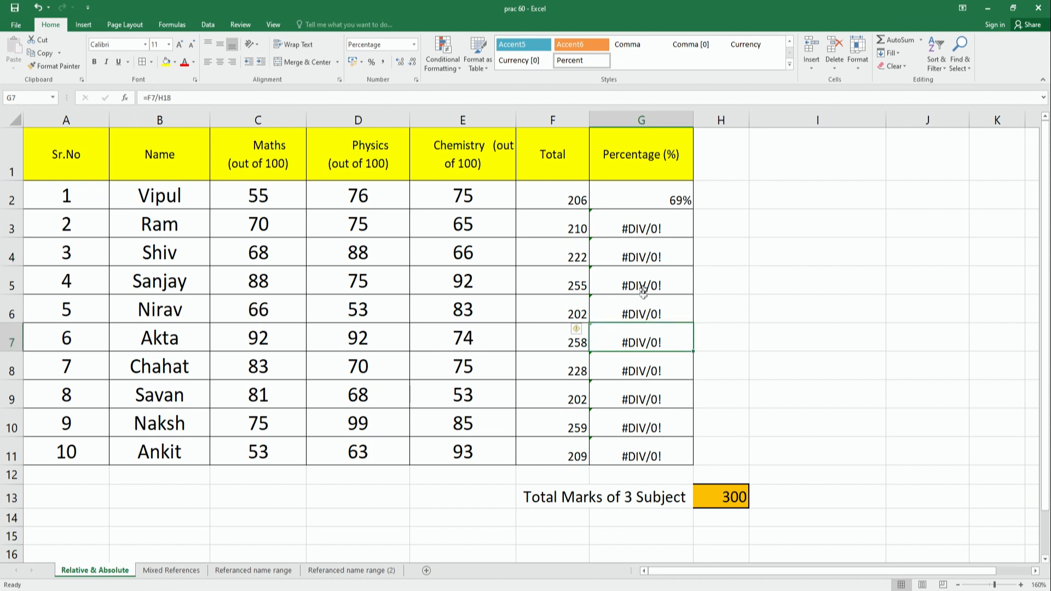
double_click(640, 258)
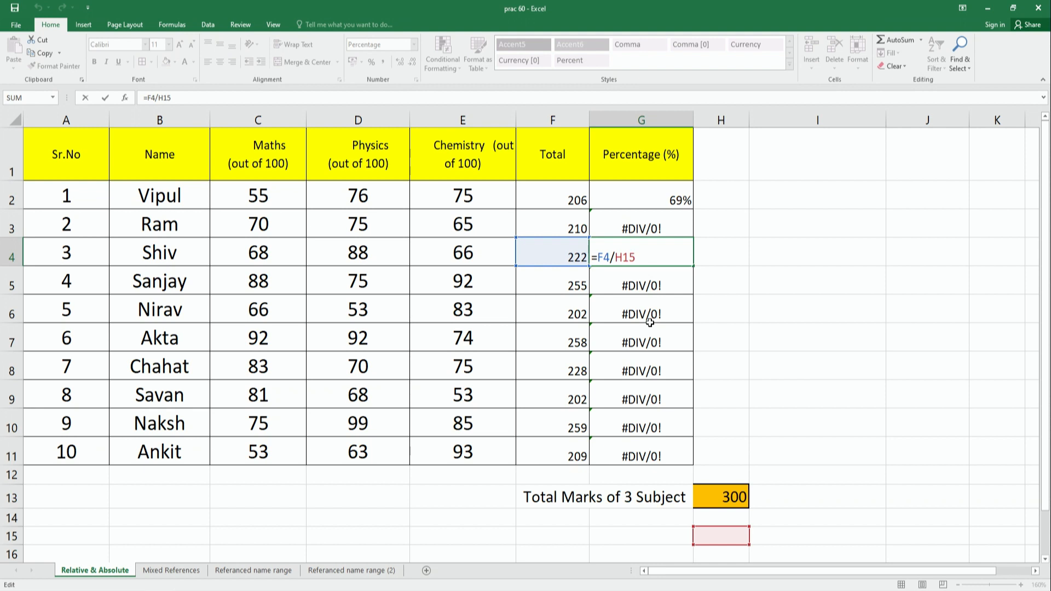
key("Return")
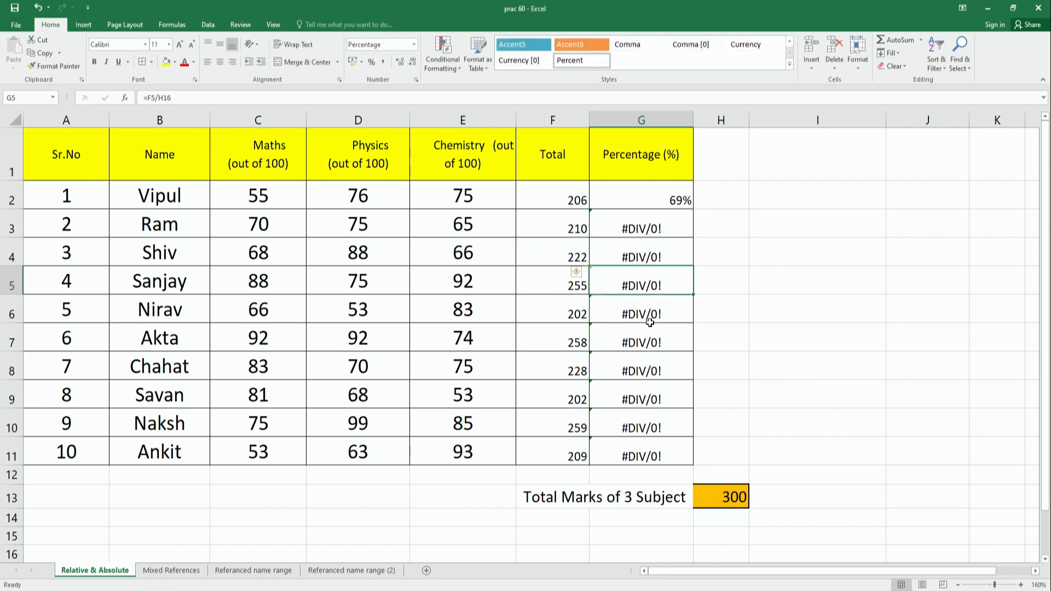
left_click(725, 496)
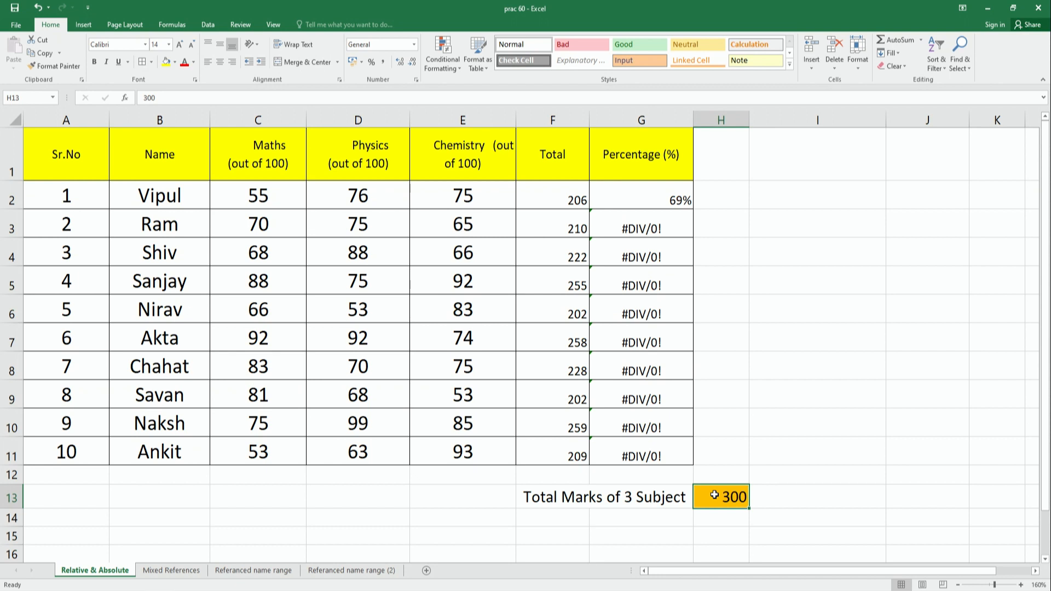
Make the total-marks reference in G2 absolute with =F2/$H$13 and fill the formula down to G11
left_click(645, 199)
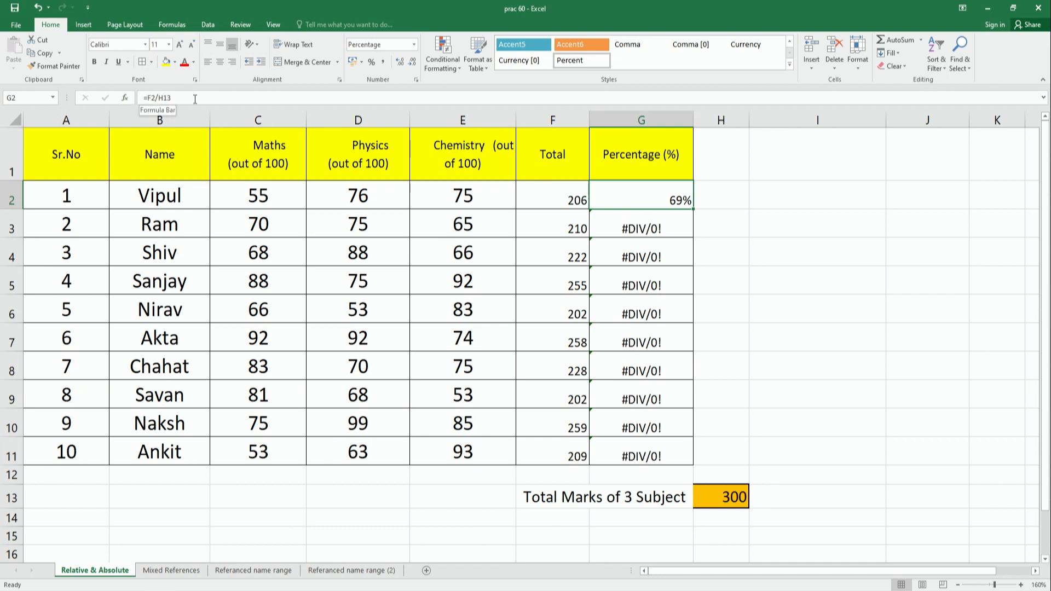
left_click(161, 98)
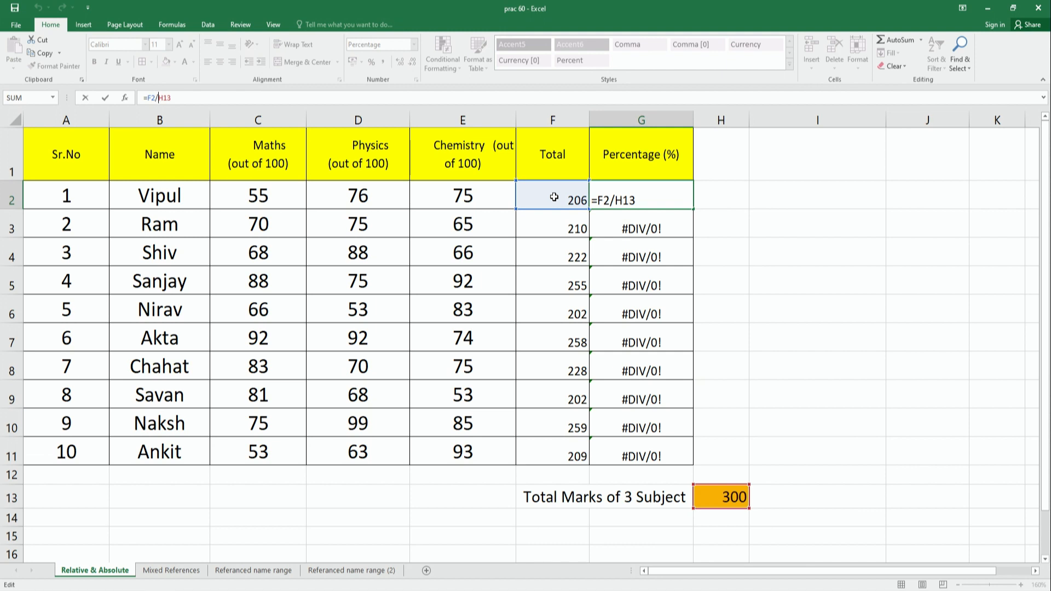
type("$")
type("$")
key("Return")
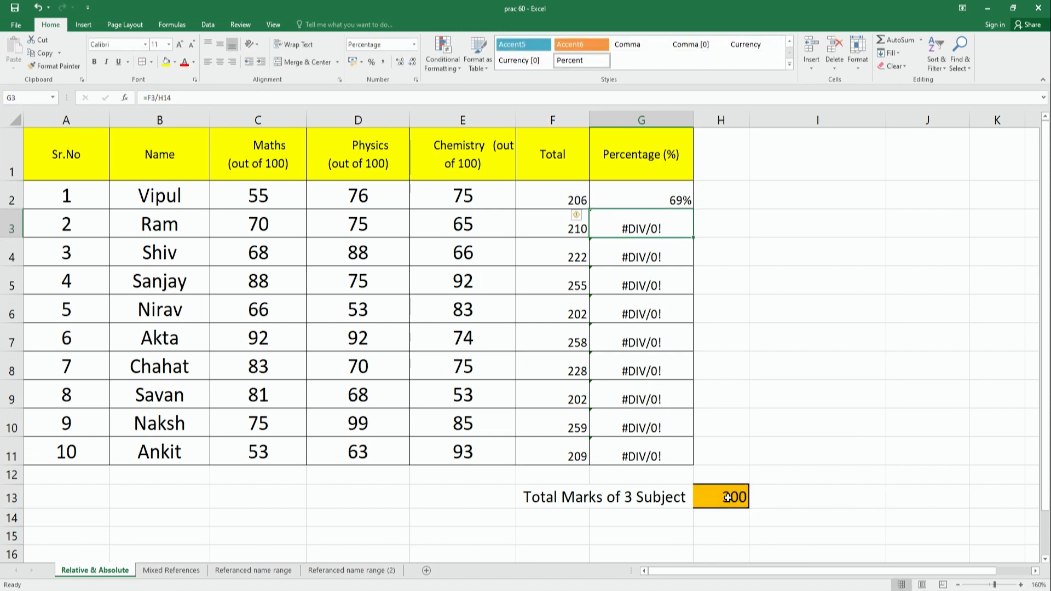
left_click(668, 191)
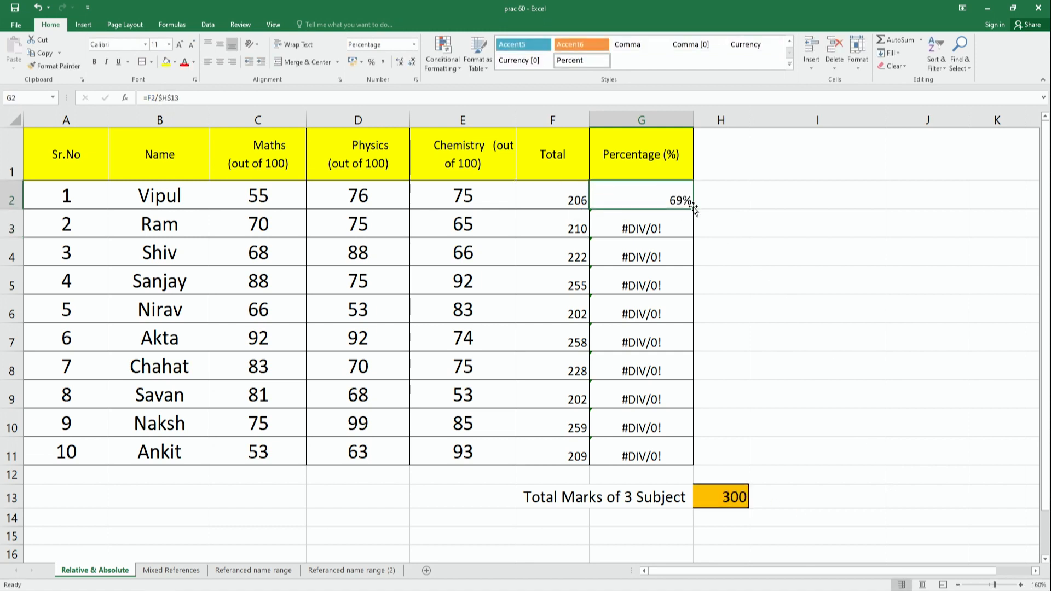
left_click_drag(696, 208, 673, 455)
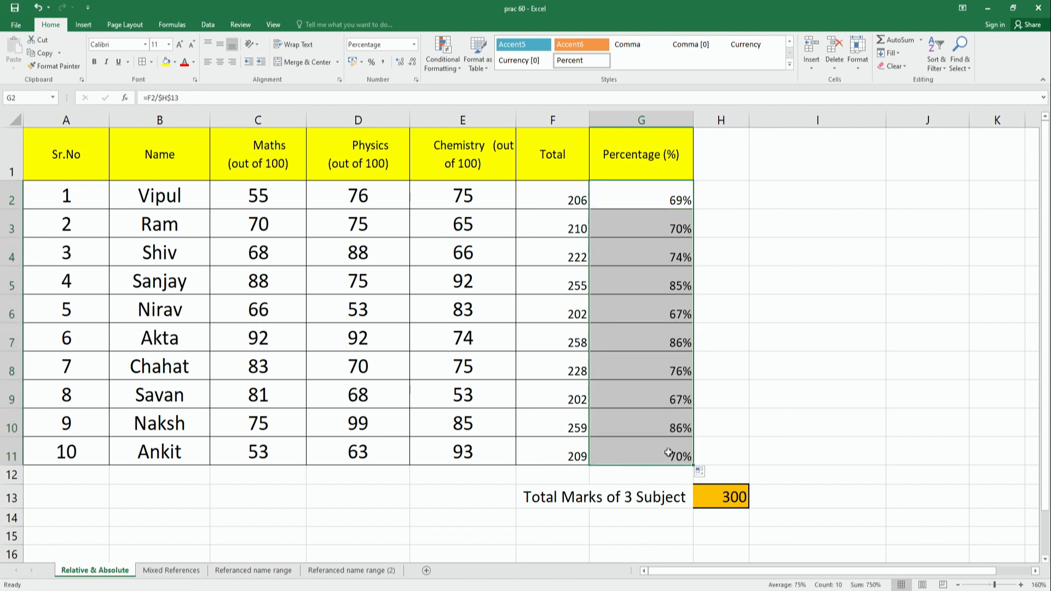
Examine the relative and absolute references in the second student's percentage formula in G3
left_click(652, 228)
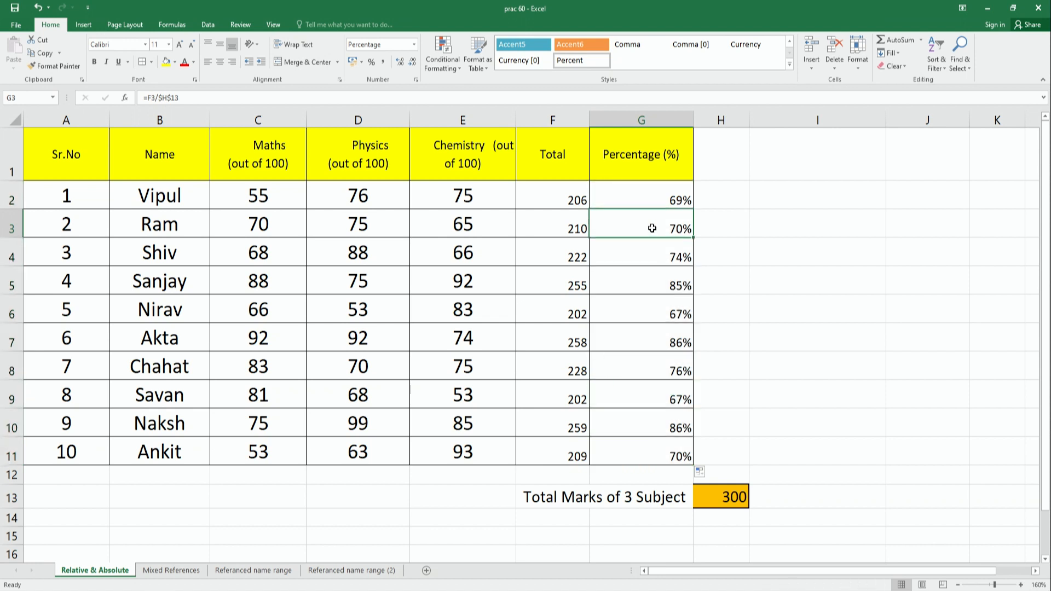
double_click(652, 229)
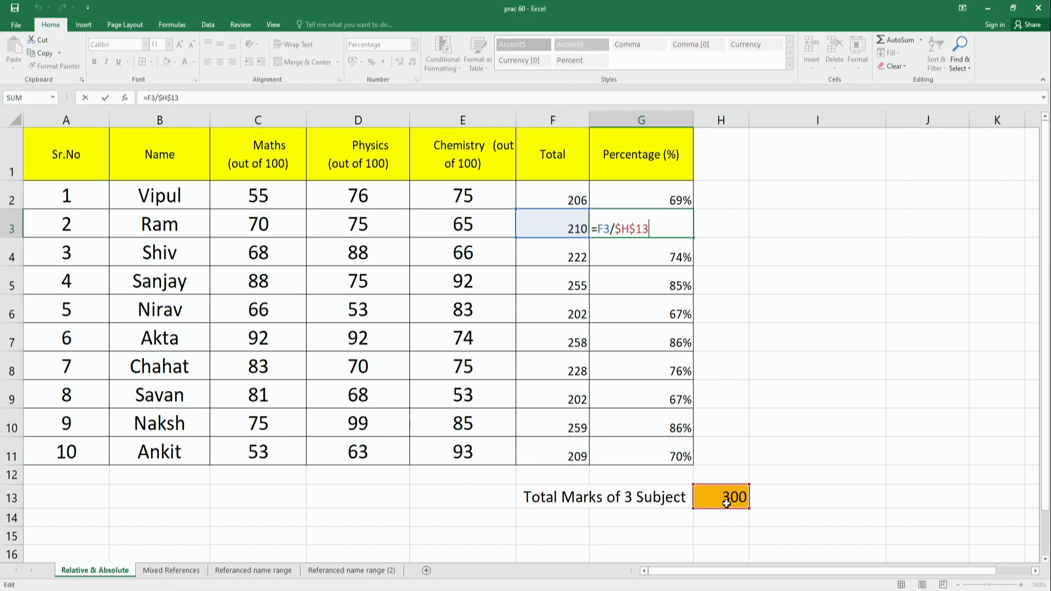
key("Return")
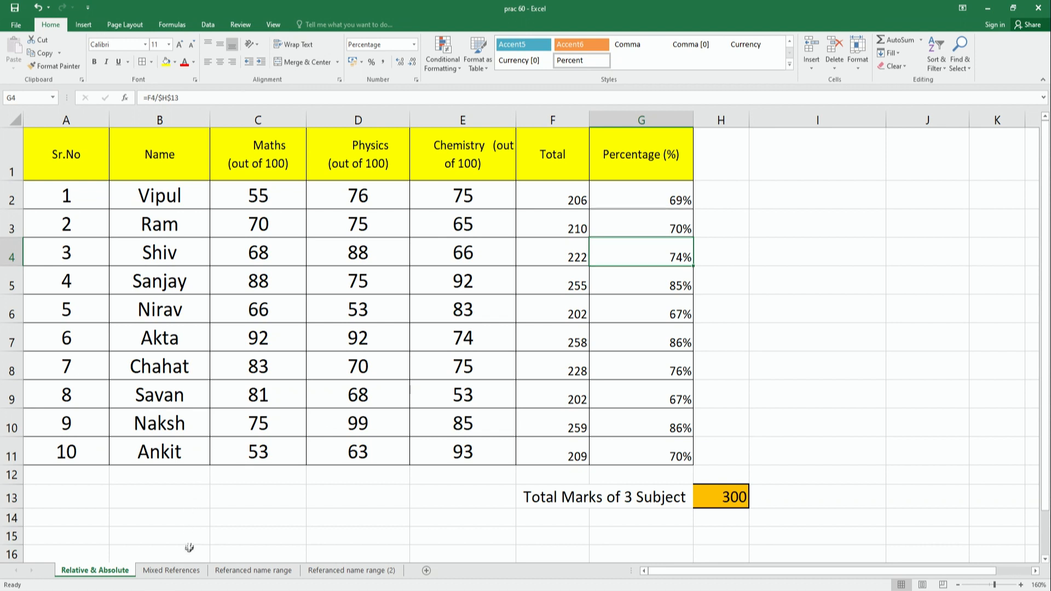
key("Up")
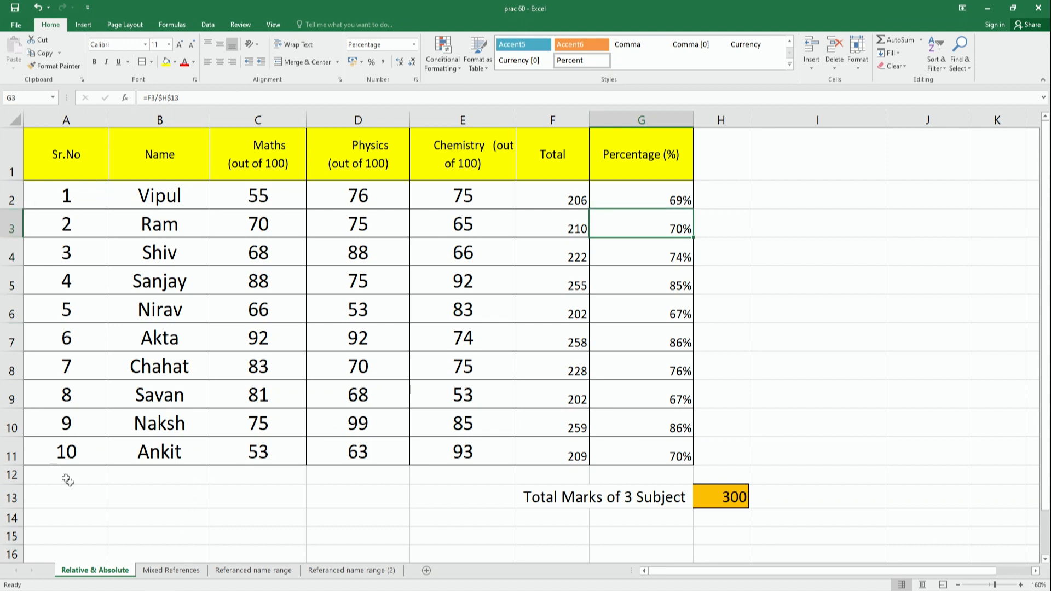
Open the Mixed References sheet and review the table A1:G11, including the first student's Maths mark and total
left_click(148, 571)
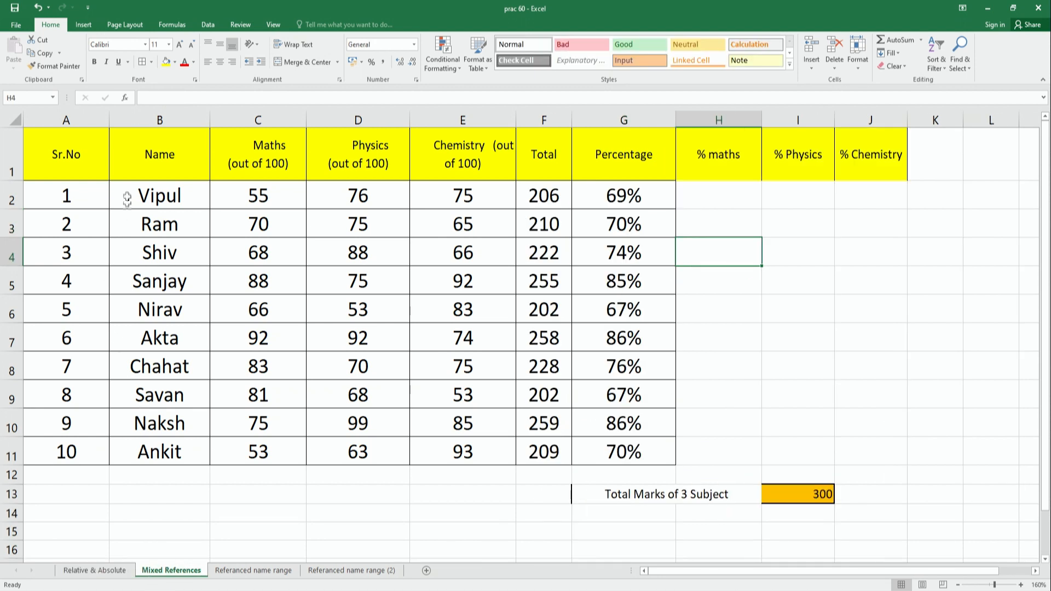
mouse_move(61, 161)
left_mouse_down()
mouse_move(65, 181)
mouse_move(257, 227)
mouse_move(462, 309)
mouse_move(596, 413)
mouse_move(617, 445)
left_mouse_up()
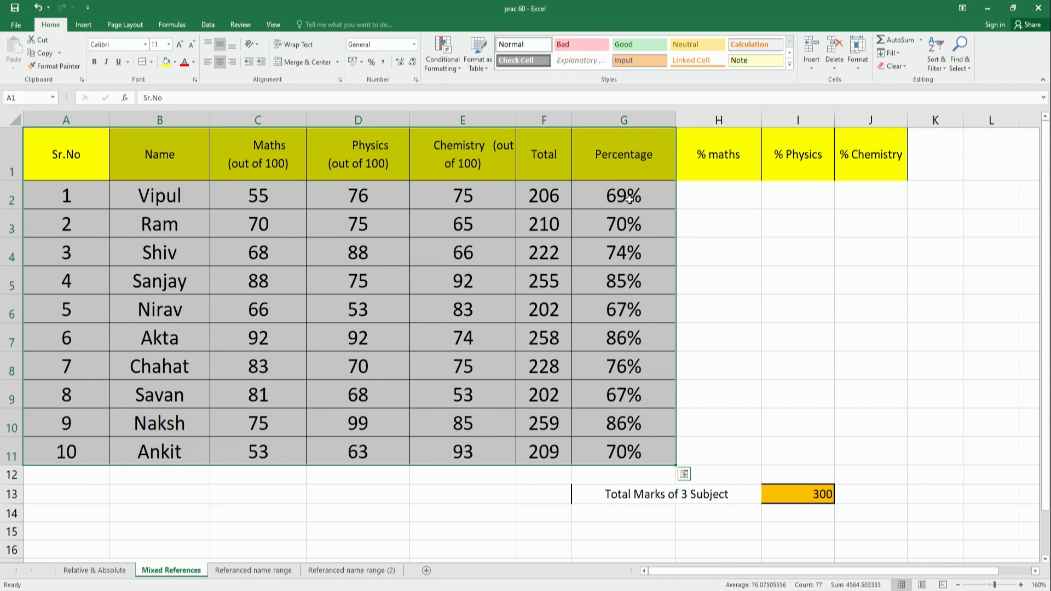
left_click(162, 195)
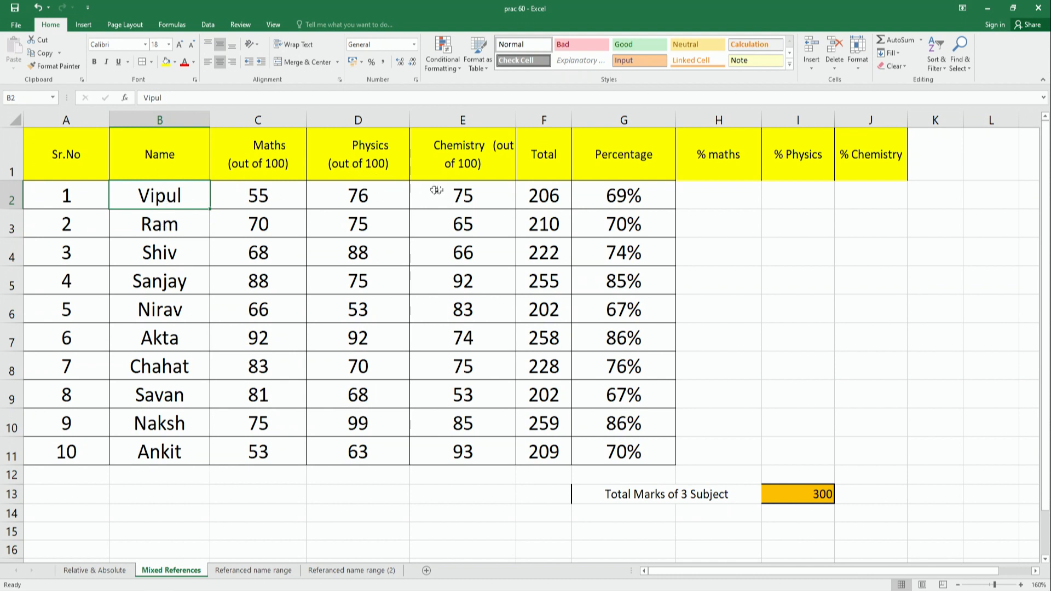
left_click(543, 195)
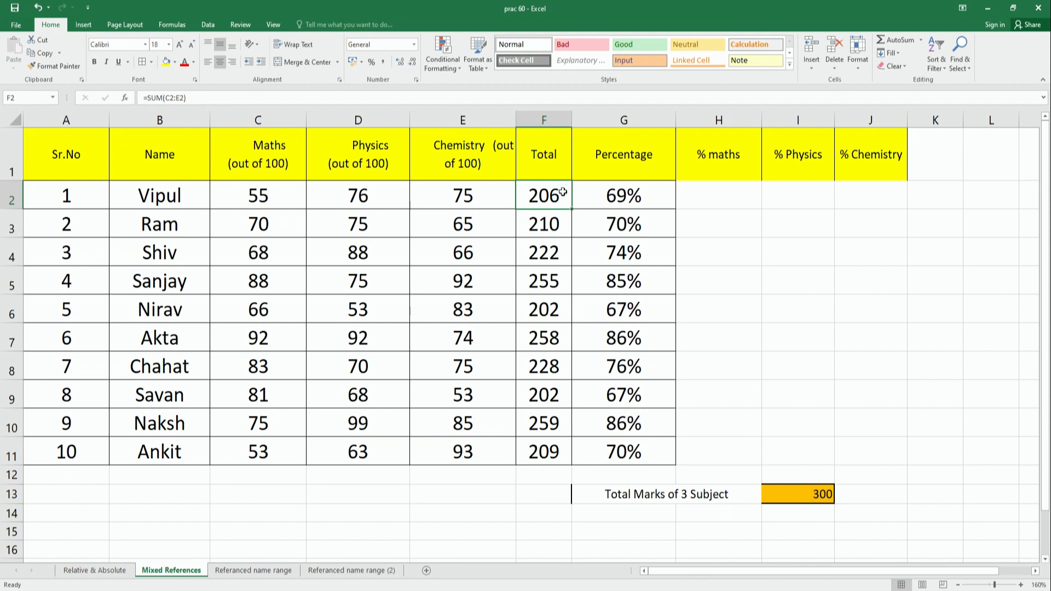
left_click(261, 199)
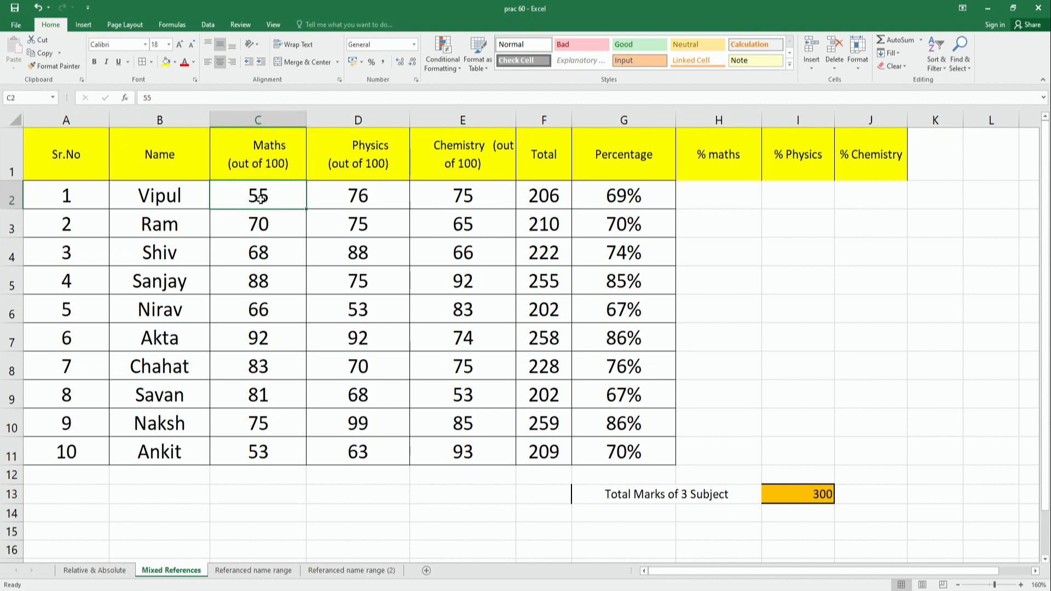
left_click(545, 193)
Calculate the first student's Maths share of the total in H2 with =C2/F2
left_click(696, 199)
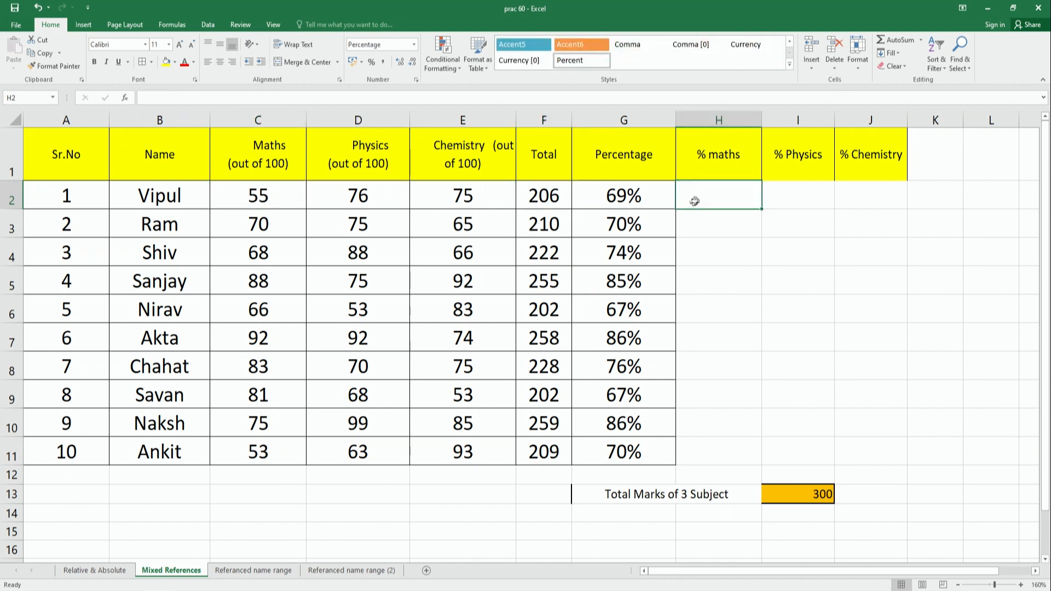
type("=")
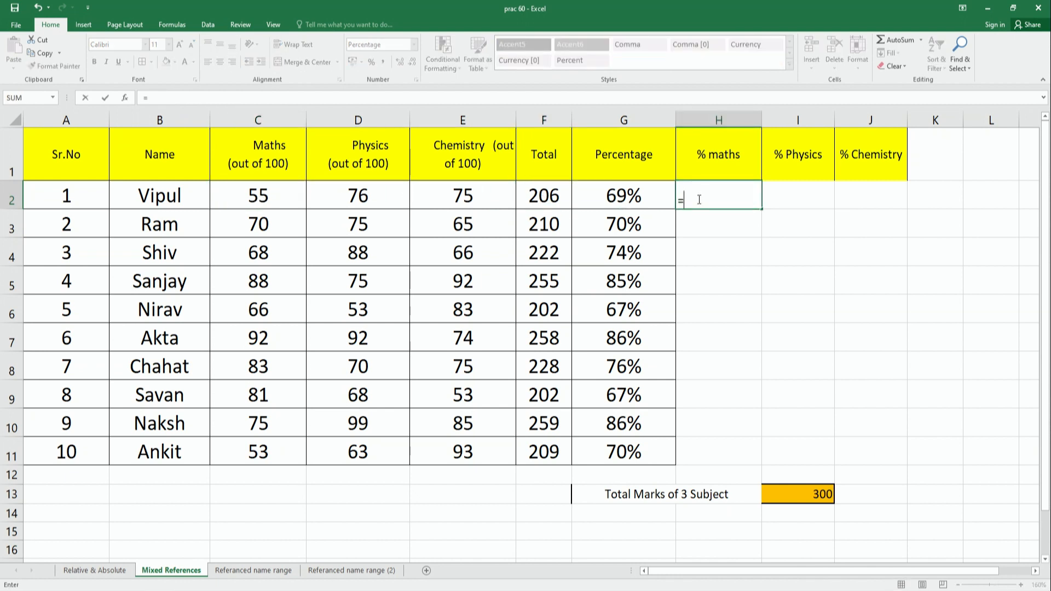
left_click(263, 199)
type("/")
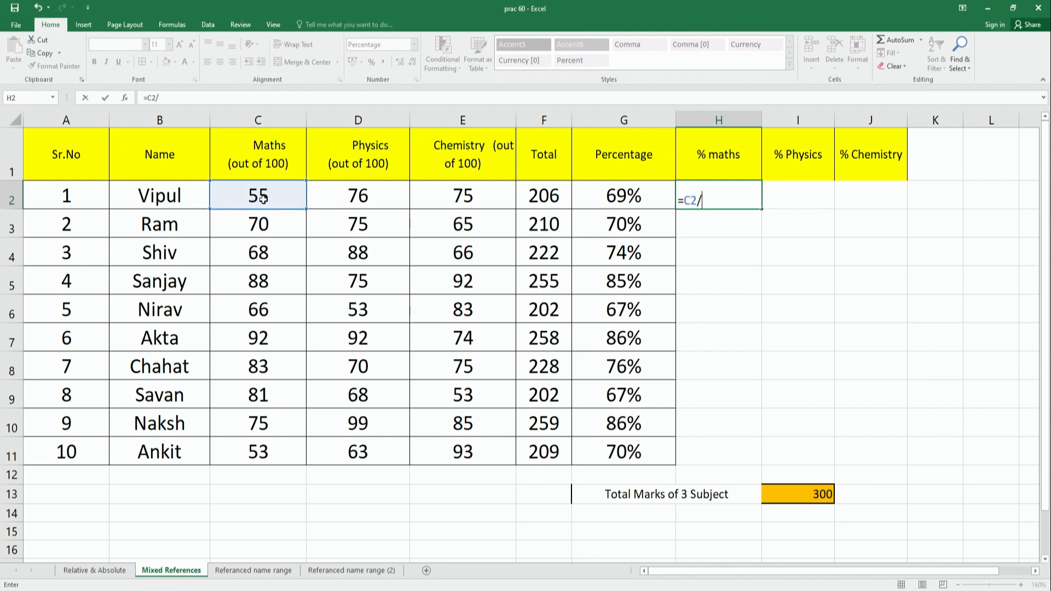
left_click(557, 197)
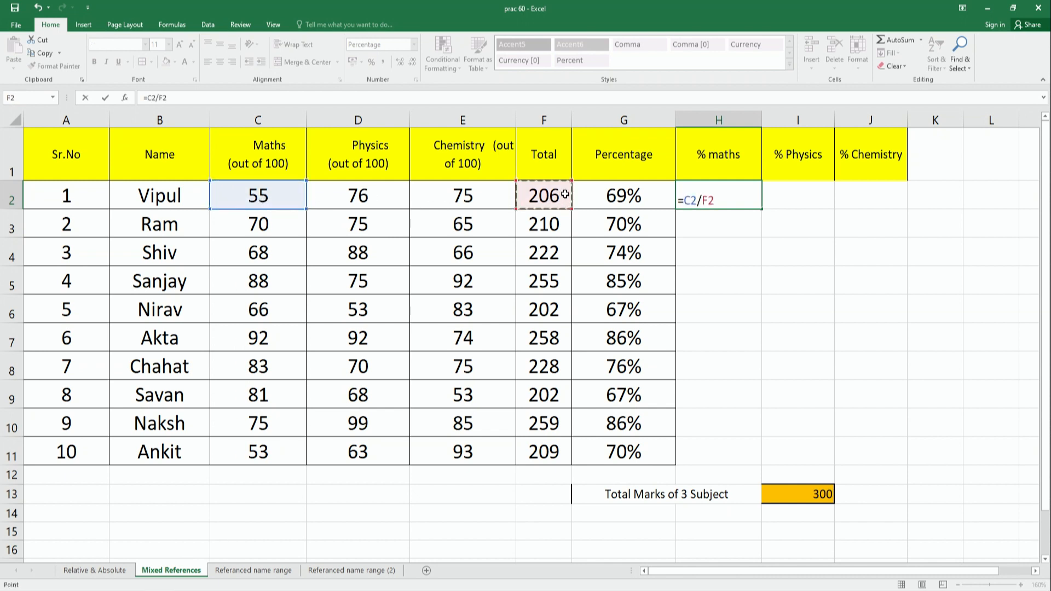
key("Return")
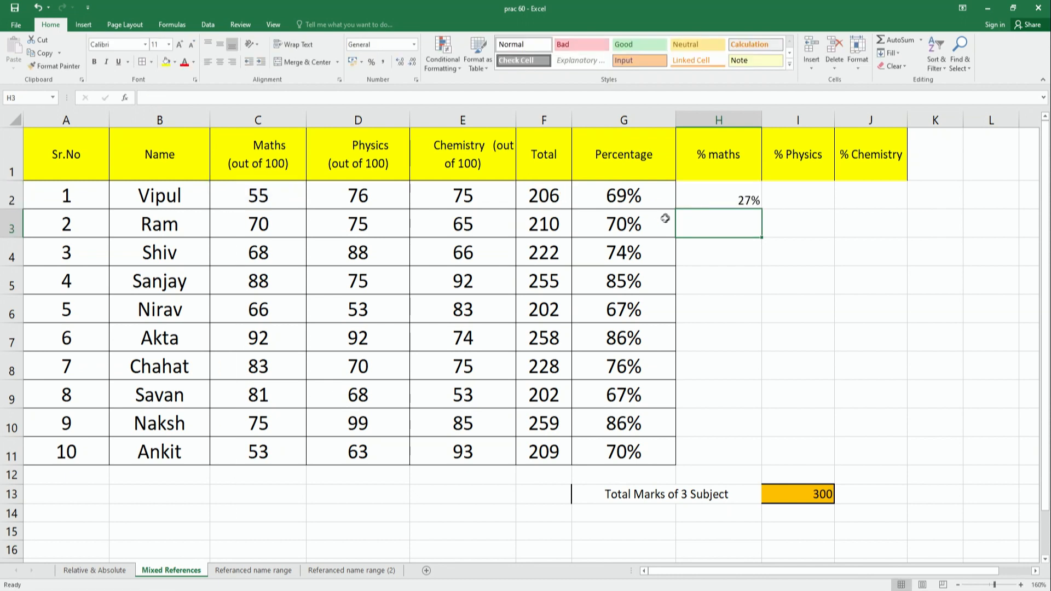
Lock the Total column in the H2 formula by changing it to the mixed reference =C2/$F2
left_click(696, 200)
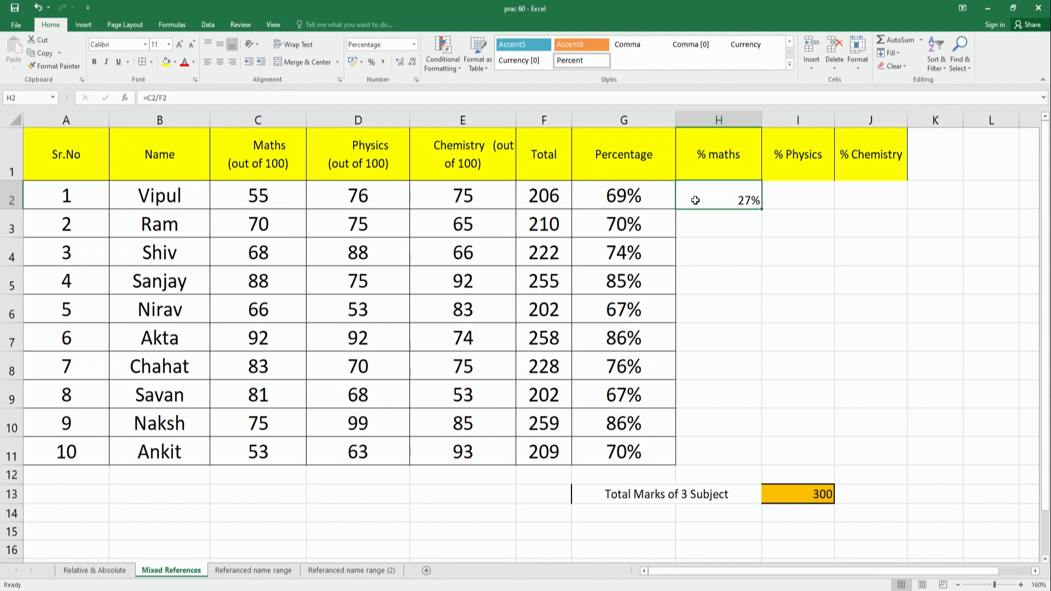
double_click(695, 200)
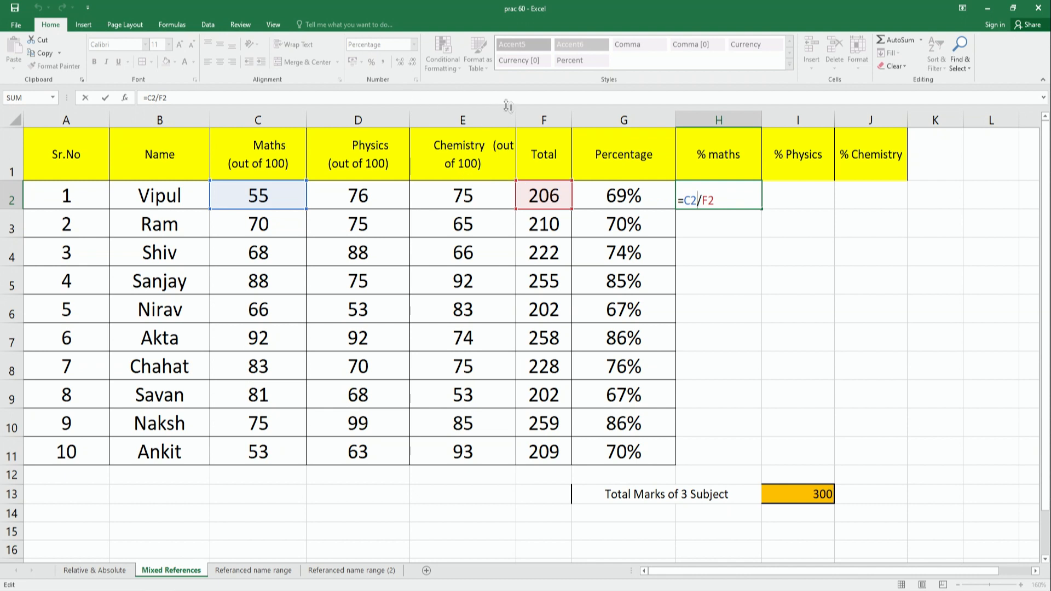
left_click(539, 116)
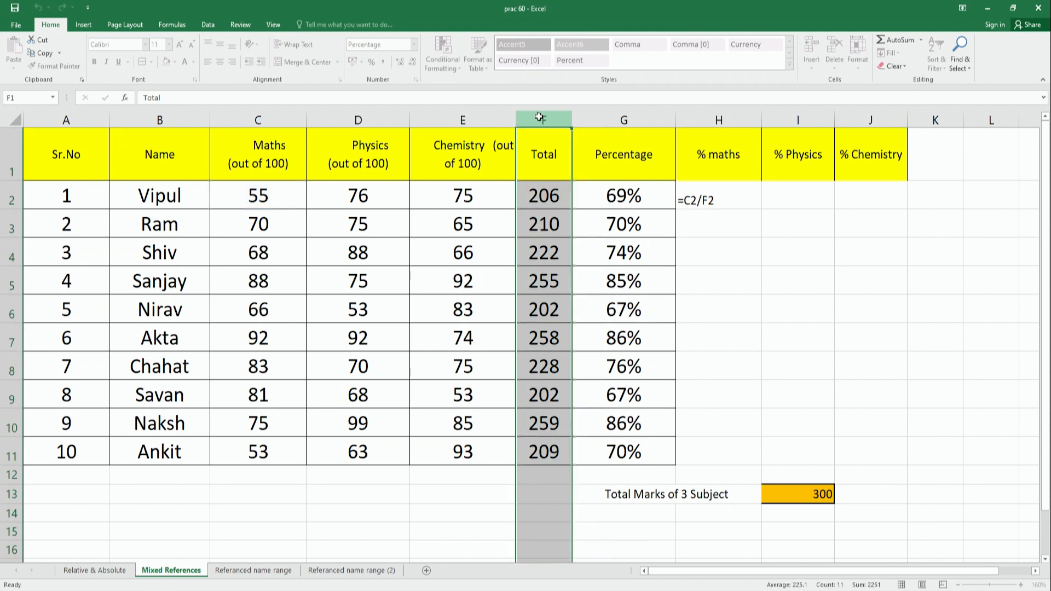
double_click(710, 200)
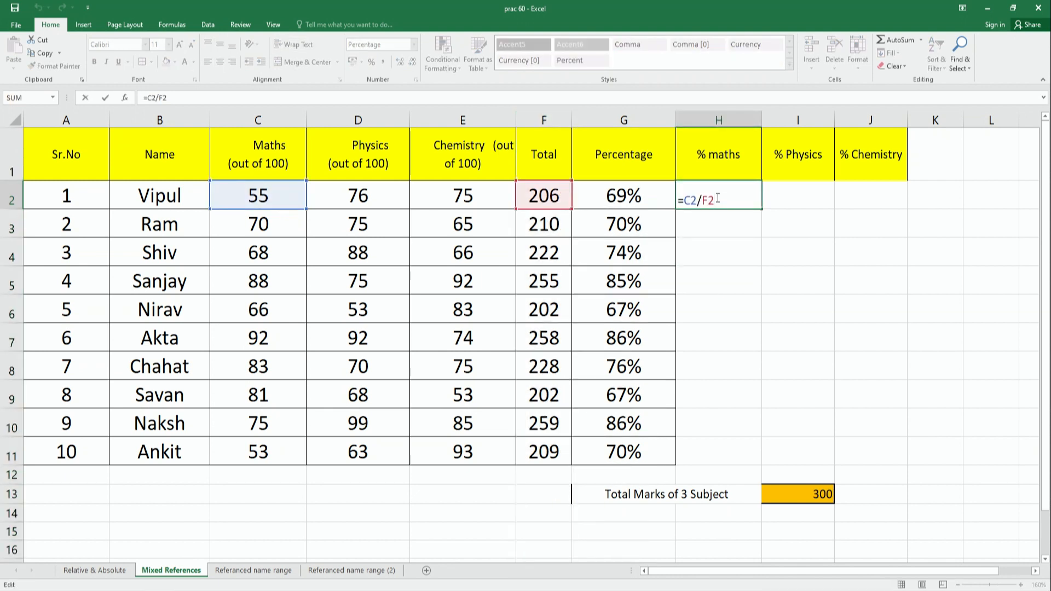
key("Left")
key("Left")
type("$")
left_click(717, 199)
key("Return")
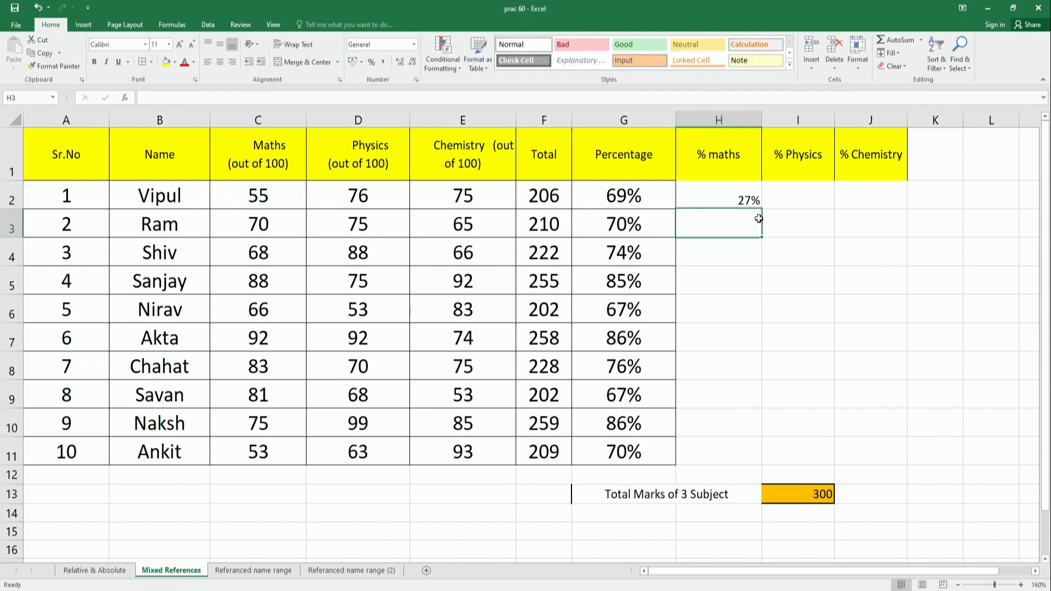
left_click(734, 196)
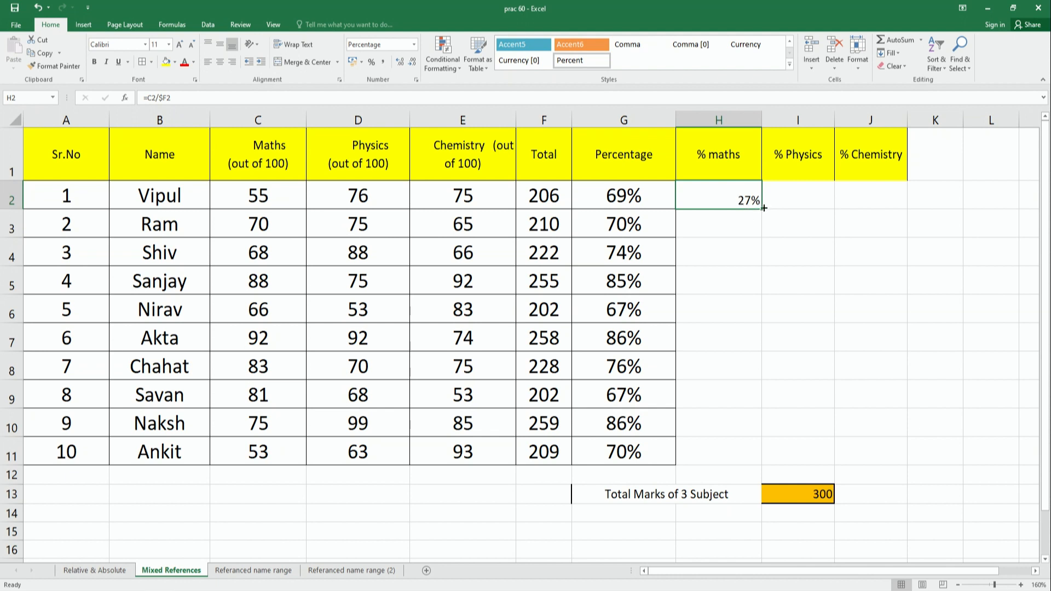
Copy the mixed-reference formula in H2 across to I2:J2 and check the copied Physics and Chemistry formulas
left_click_drag(764, 208, 881, 206)
left_click(807, 199)
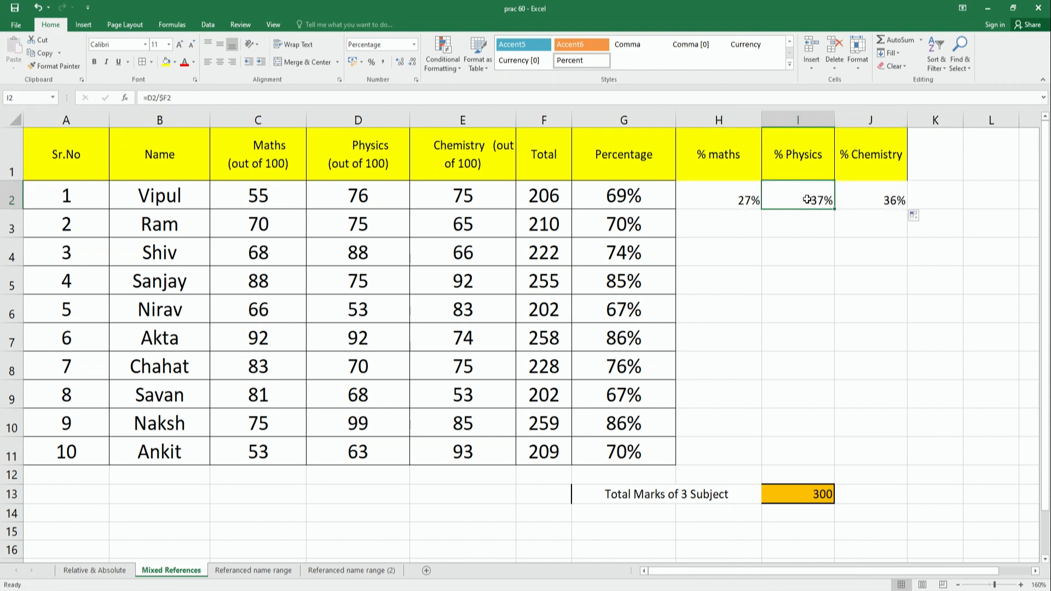
left_click(886, 198)
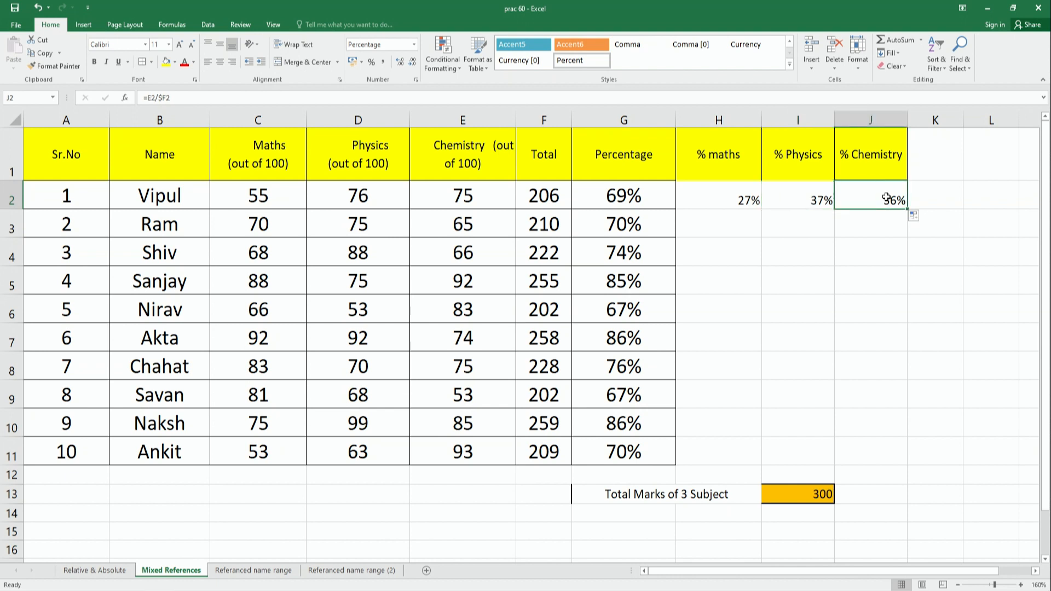
left_click(773, 203)
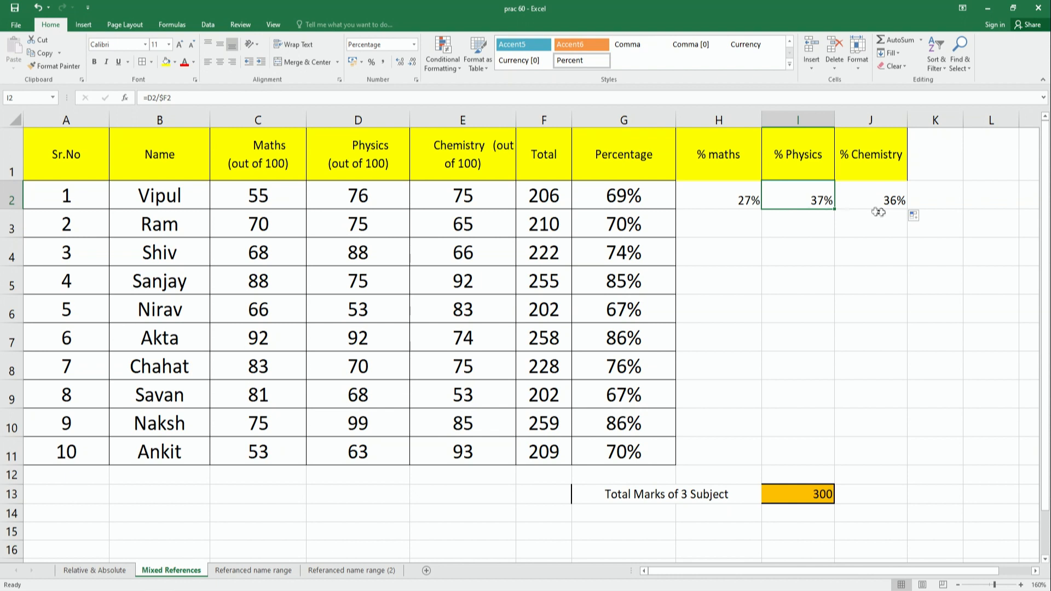
key("F2")
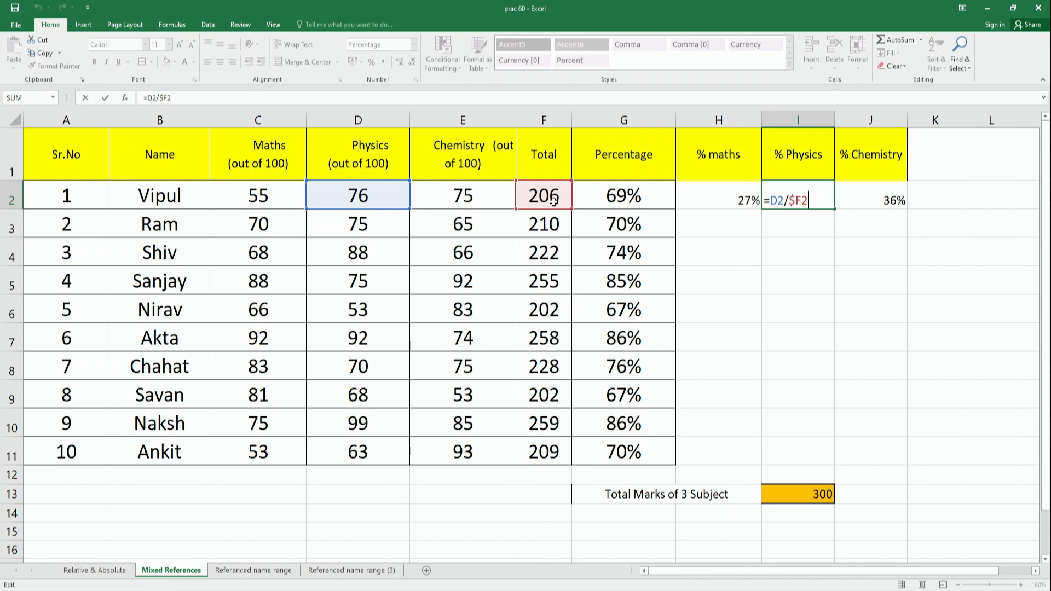
key("Return")
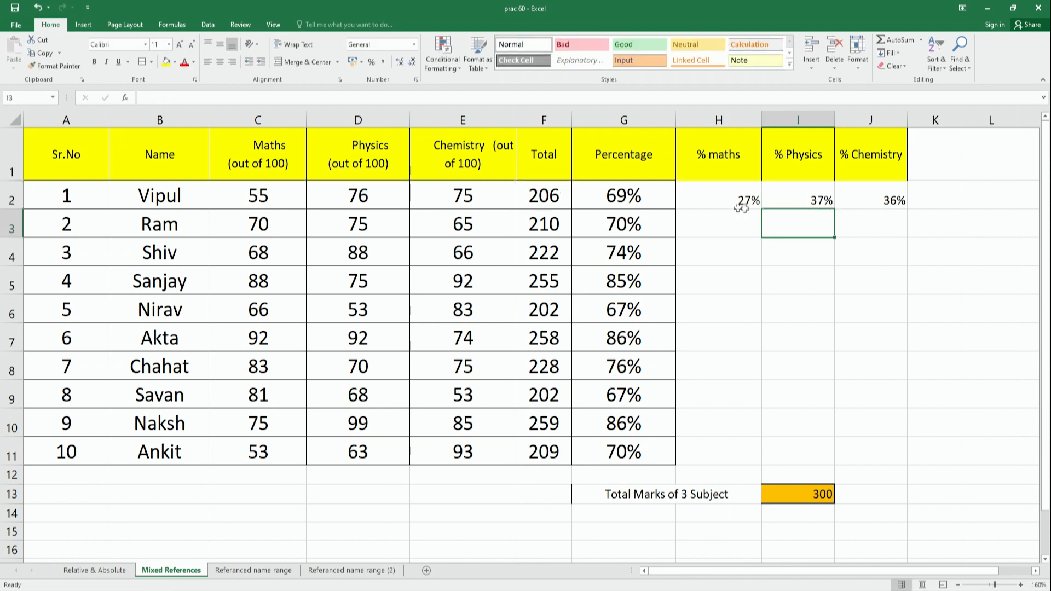
Fill the Maths, Physics and Chemistry percentage formulas from H2:J2 down to row 11 and apply borders to H1:J11
left_click(728, 198)
left_click_drag(729, 198, 894, 461)
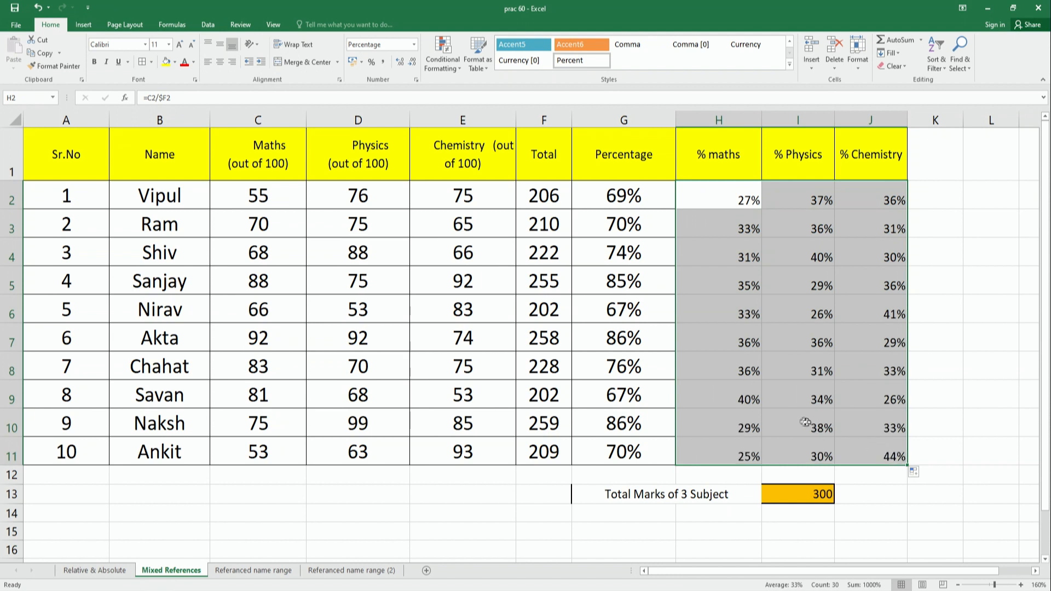
left_click_drag(715, 184, 731, 449)
left_click(781, 162)
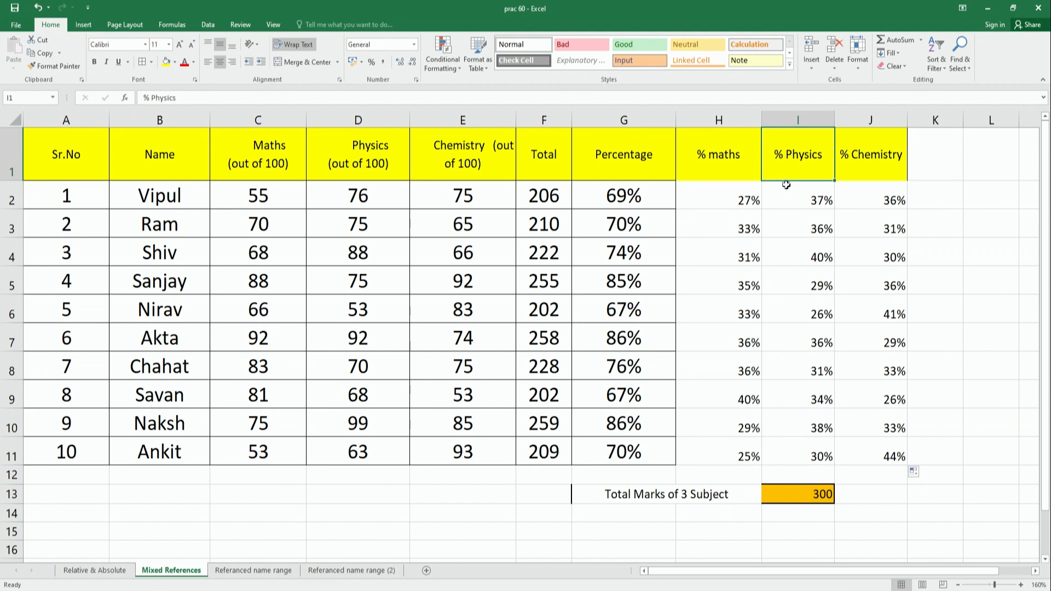
left_click(794, 199)
left_click_drag(793, 200, 807, 449)
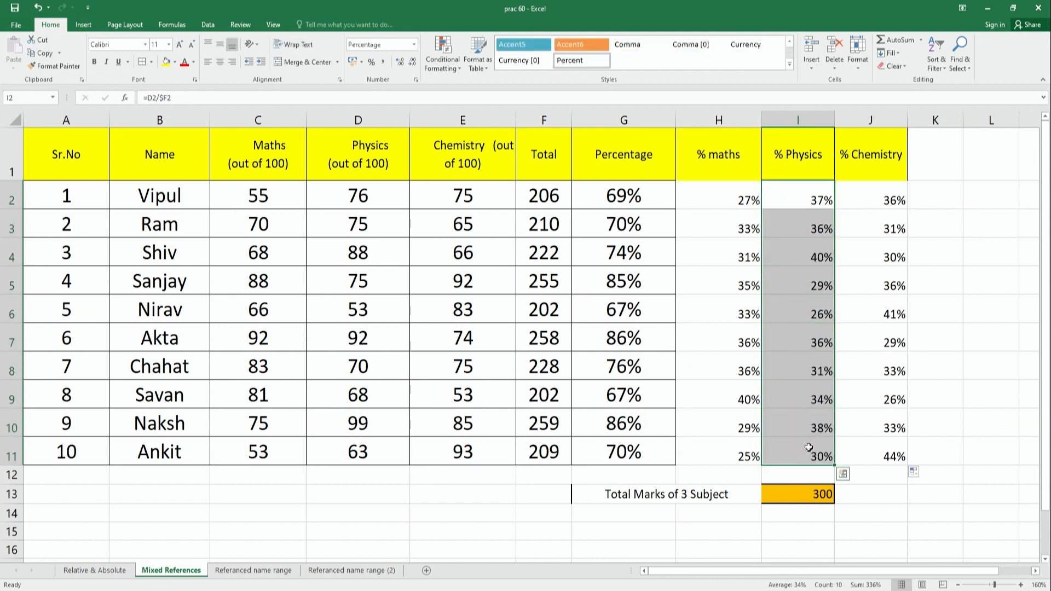
left_click(857, 160)
left_click_drag(860, 198, 856, 459)
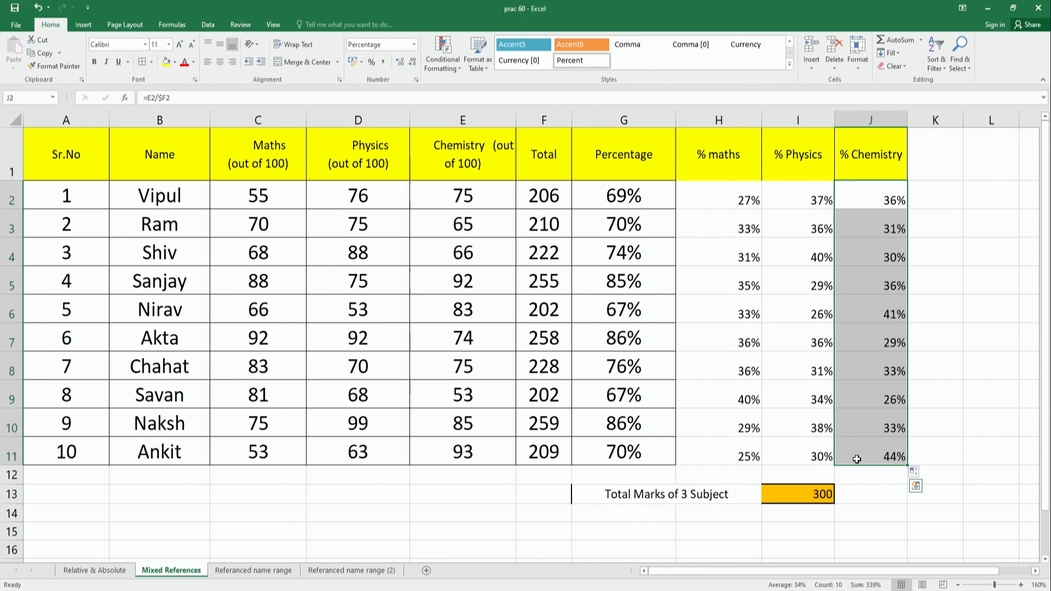
left_click_drag(697, 147, 906, 463)
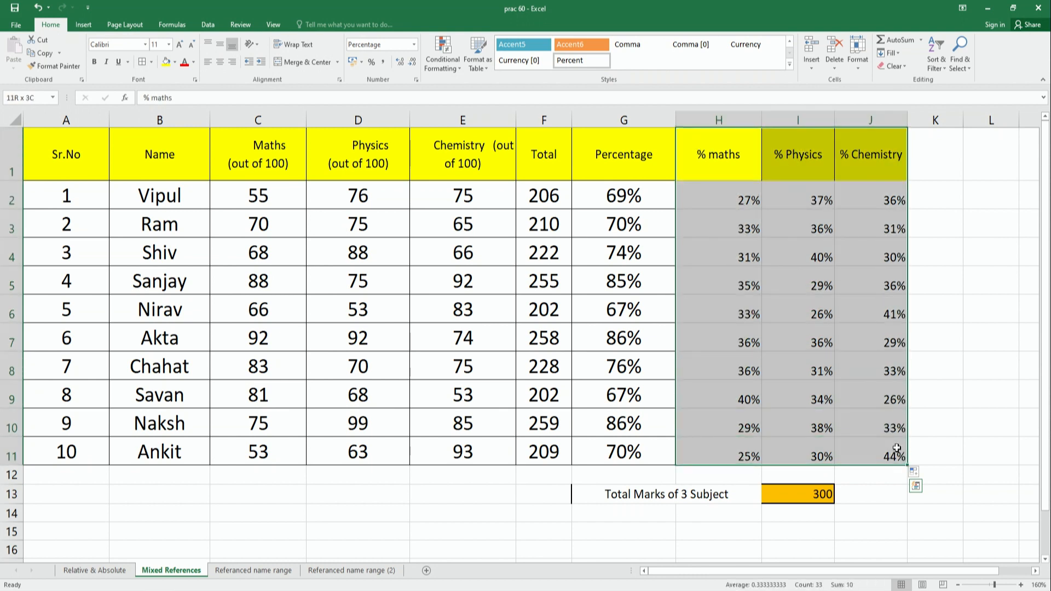
left_click(142, 61)
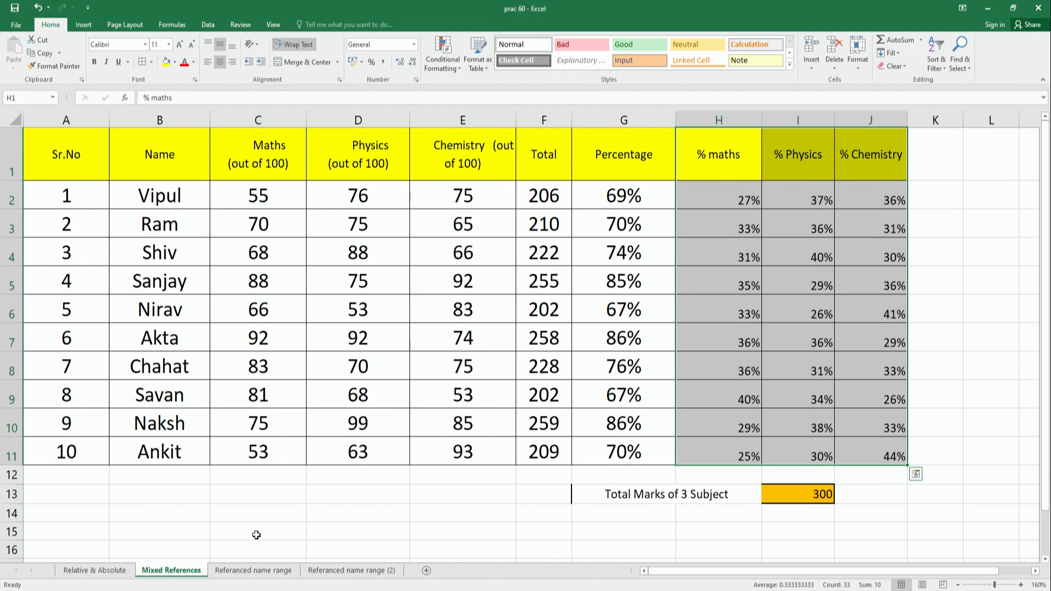
Open the Referanced name range sheet and review the employee salary table, the empty Annually column and the months value in E7
left_click(257, 570)
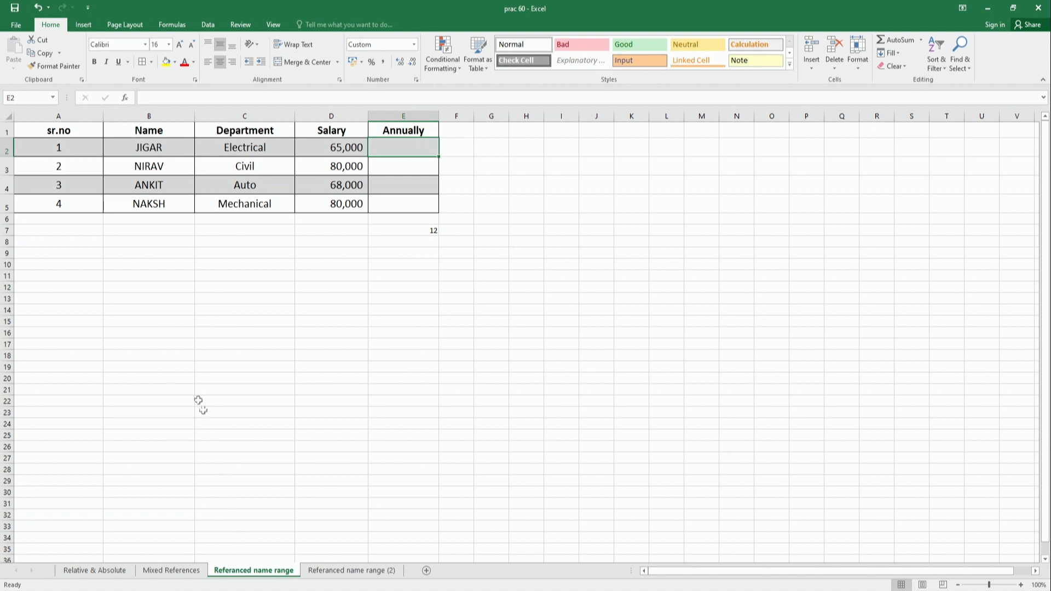
scroll(179, 337, "up", 6, "ctrl")
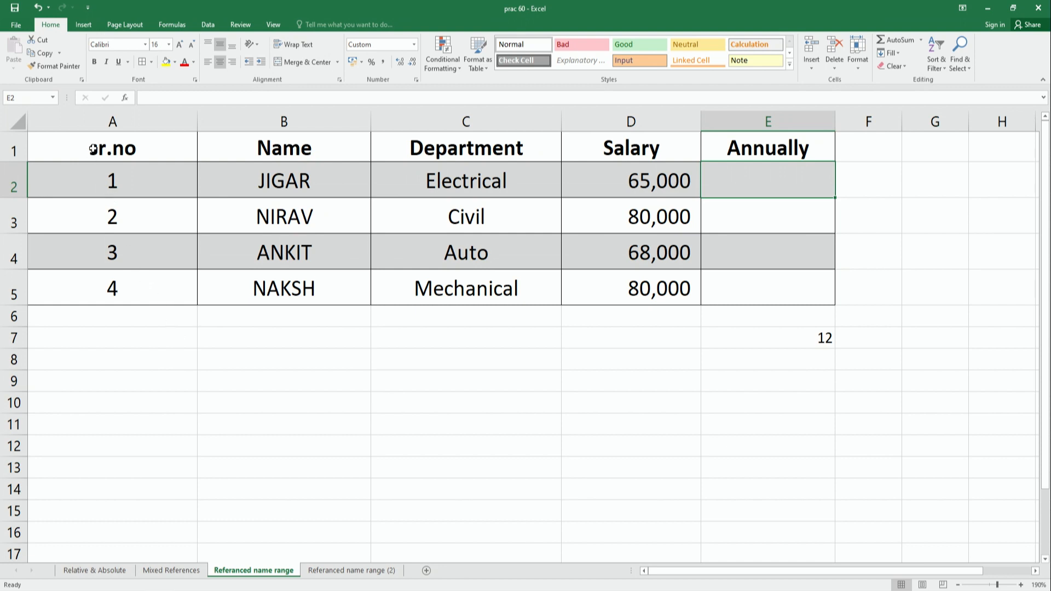
left_click_drag(244, 176, 263, 277)
left_click_drag(403, 182, 417, 276)
left_click_drag(593, 180, 606, 283)
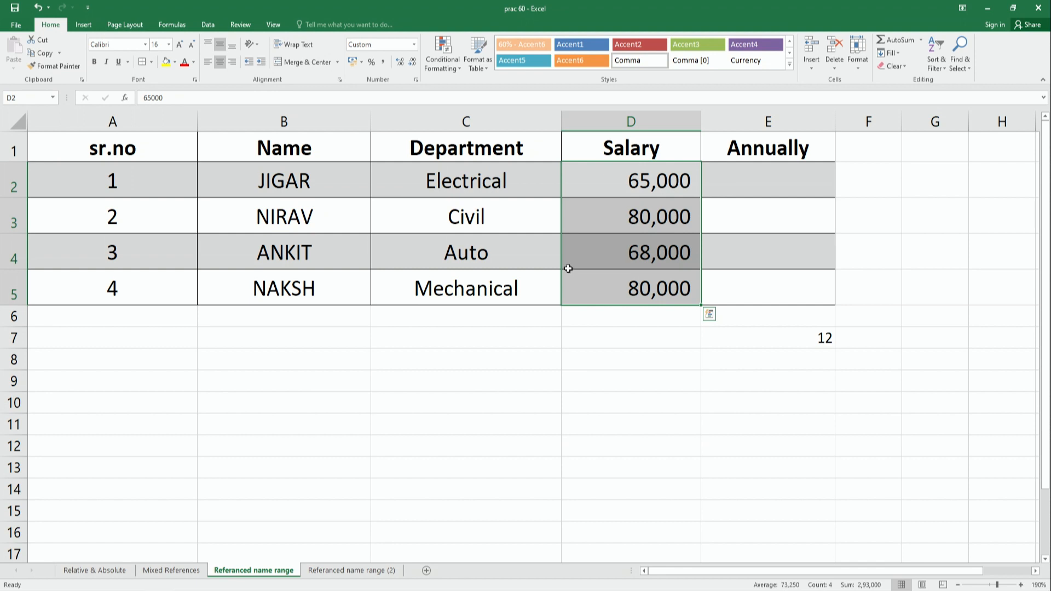
left_click(780, 144)
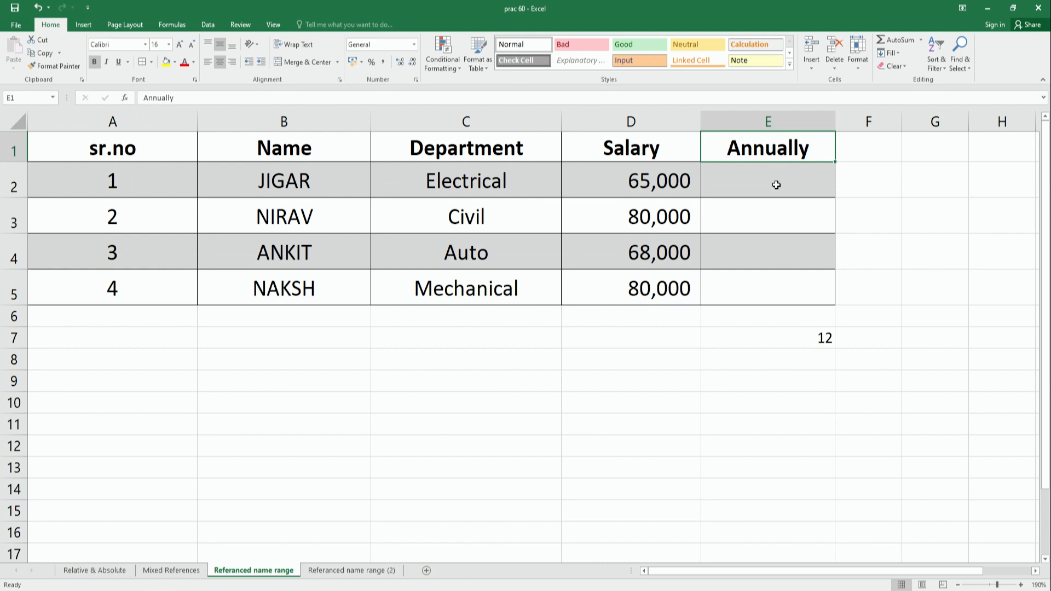
left_click(780, 339)
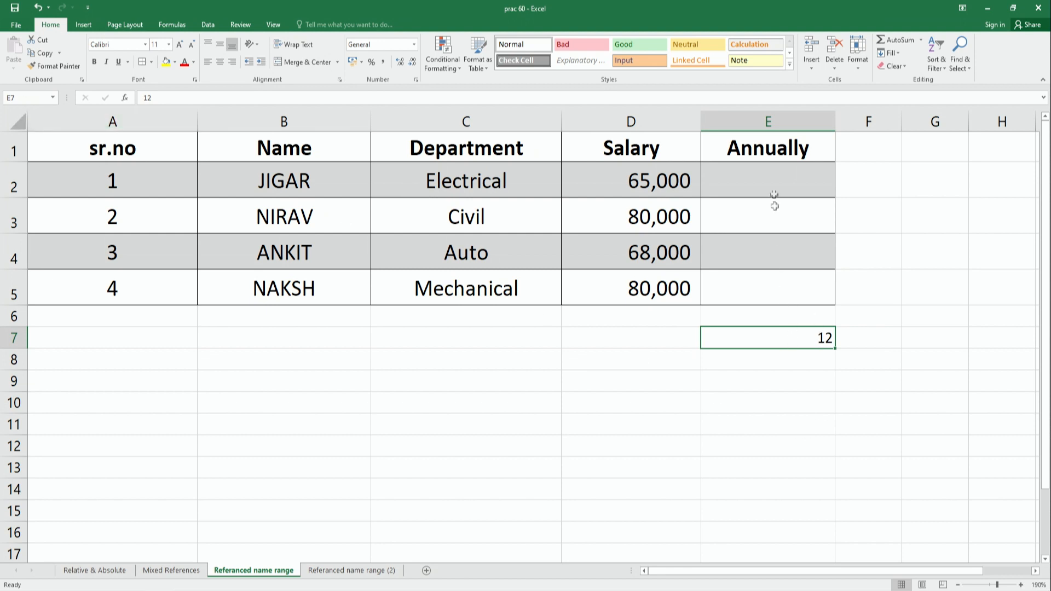
left_click(759, 119)
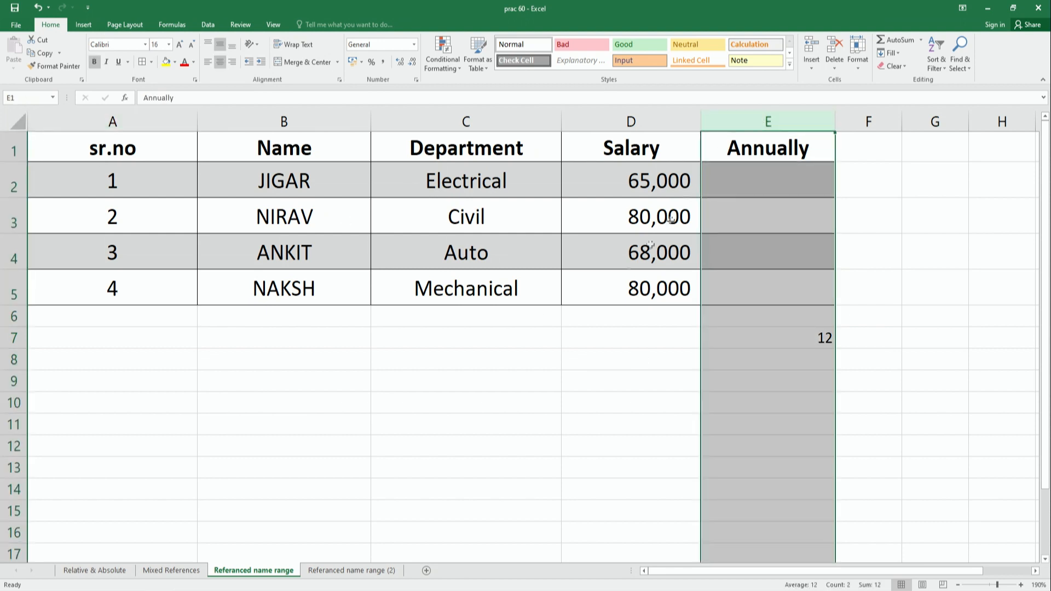
left_click(5, 336)
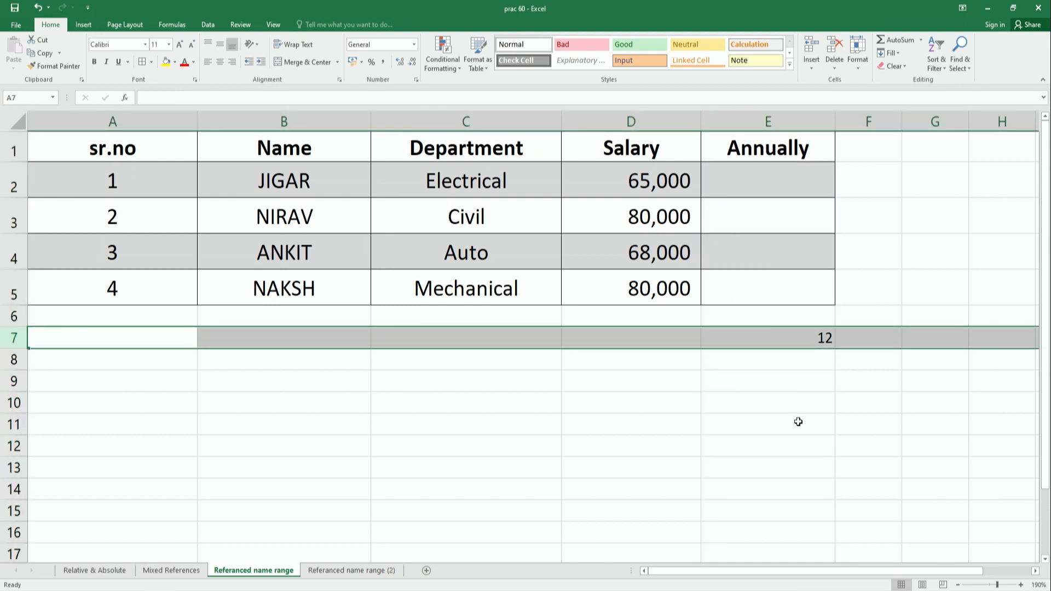
Define the name month for cell E7, which holds the value 12
left_click(801, 336)
left_click(23, 98)
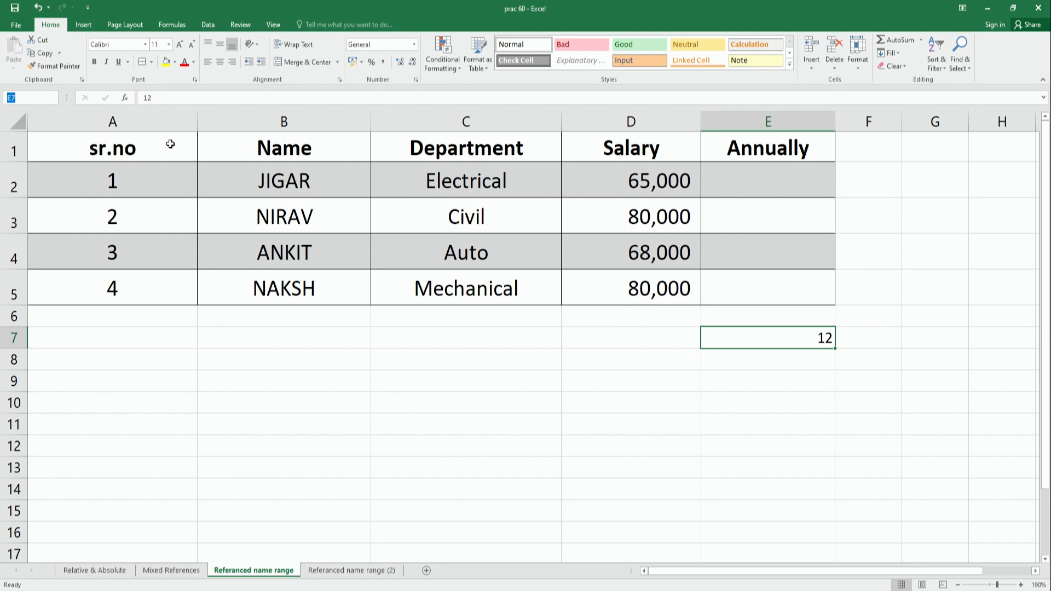
type("month")
key("Return")
Calculate the first employee's annual salary in E2 with the named-cell formula =D2*month
left_click(735, 186)
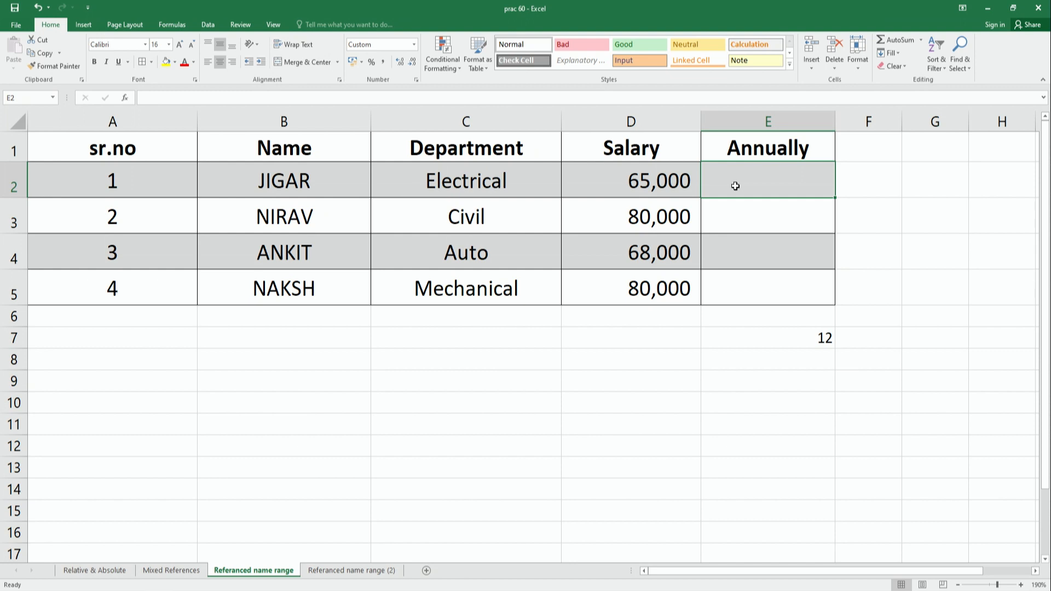
type("=")
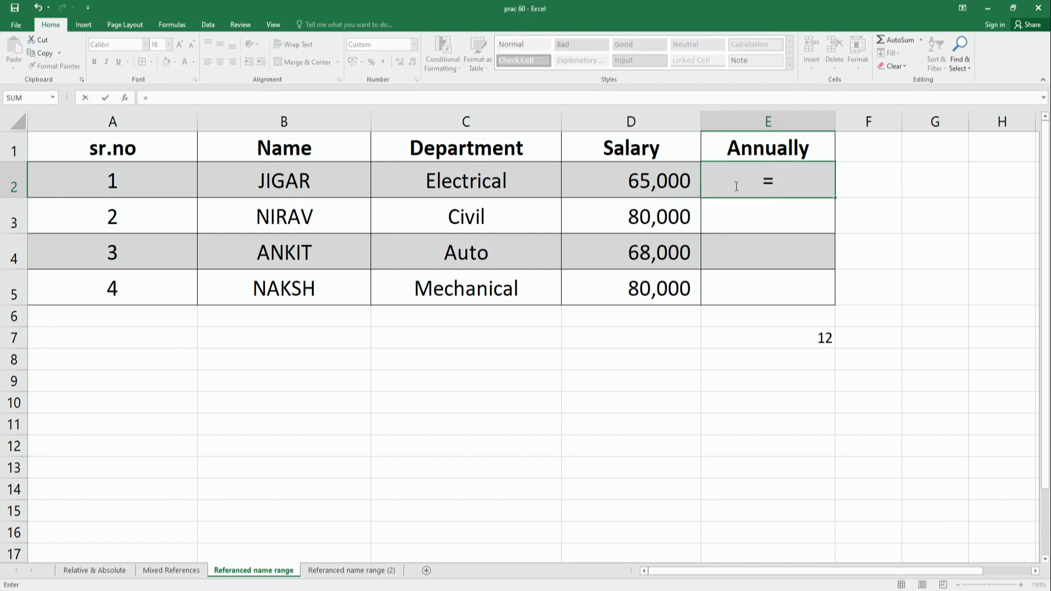
left_click(638, 184)
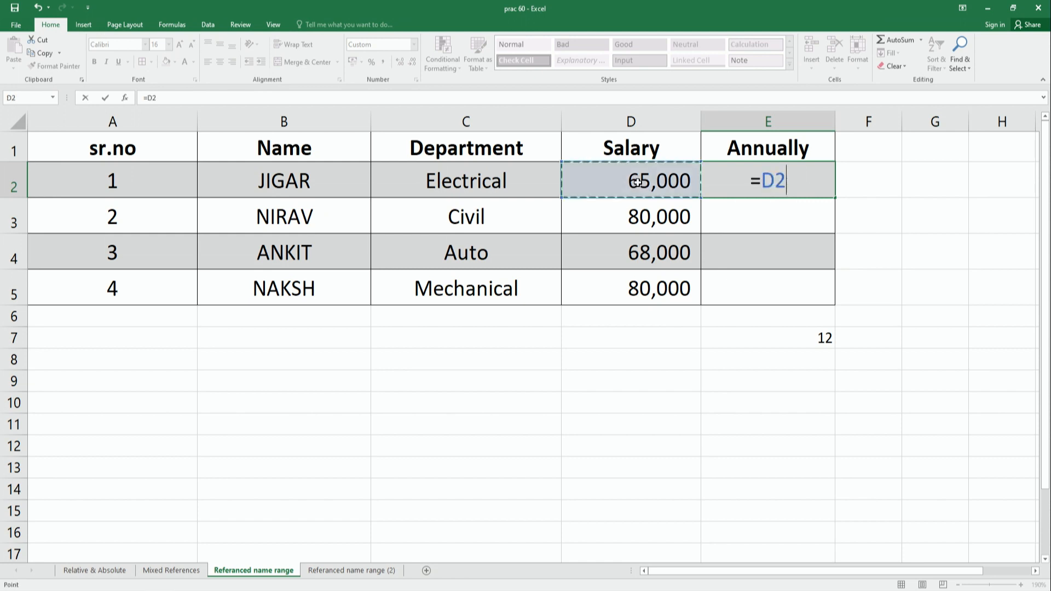
type("*")
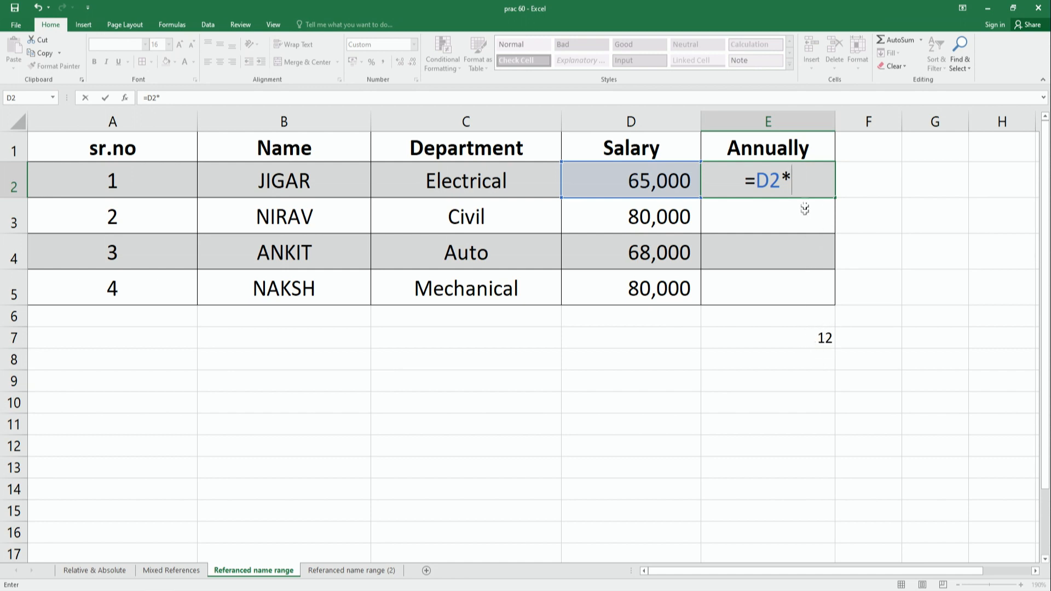
type("mo")
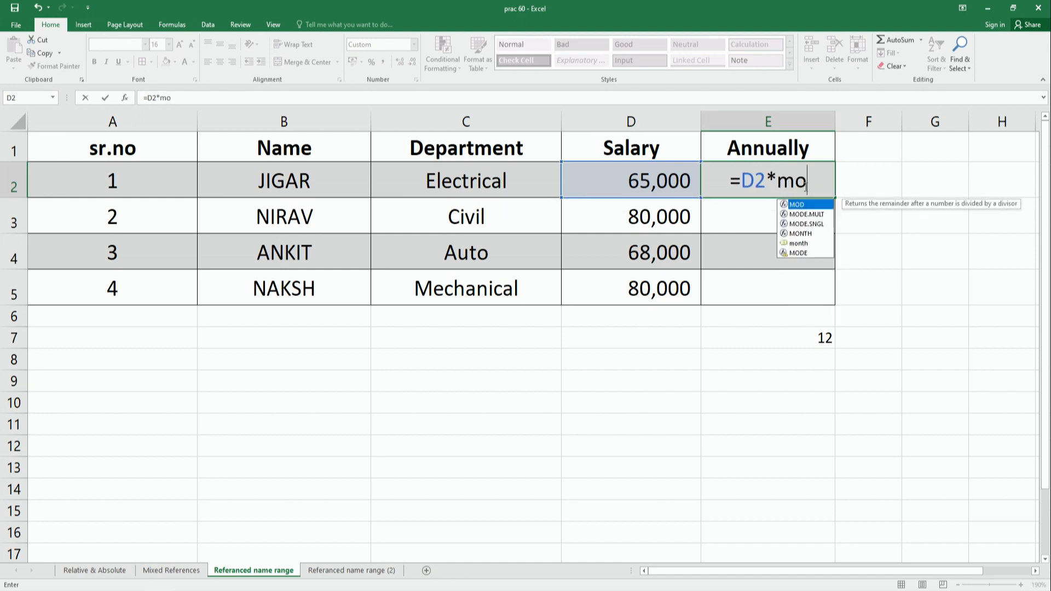
type("n")
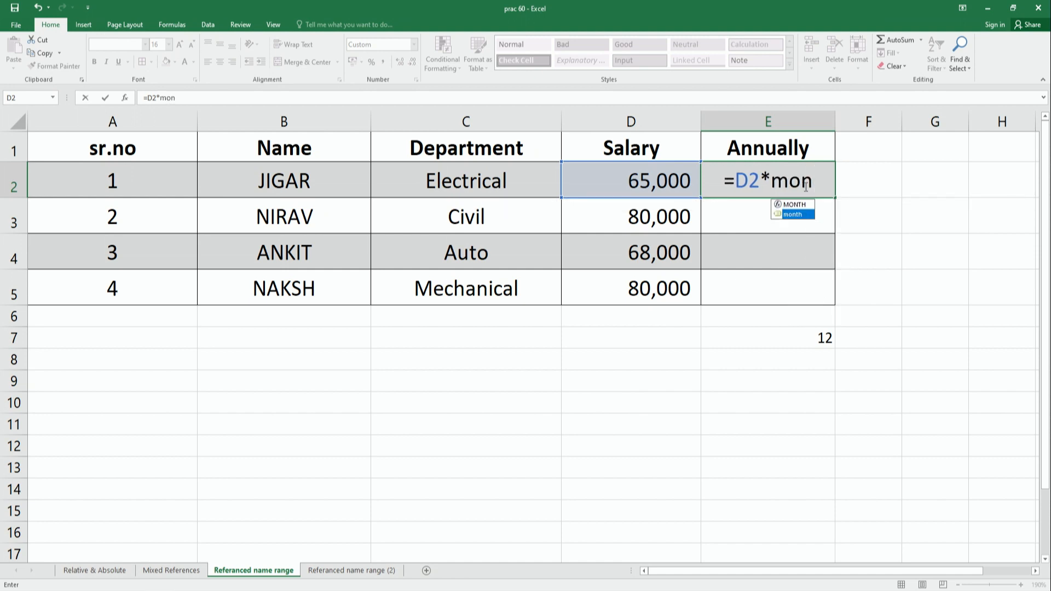
key("Tab")
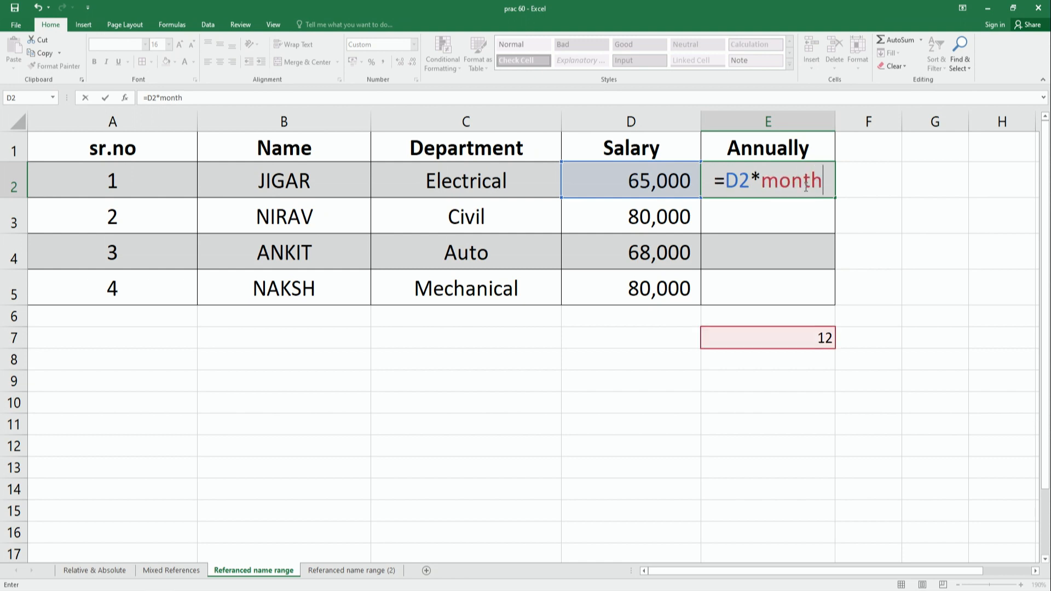
key("Return")
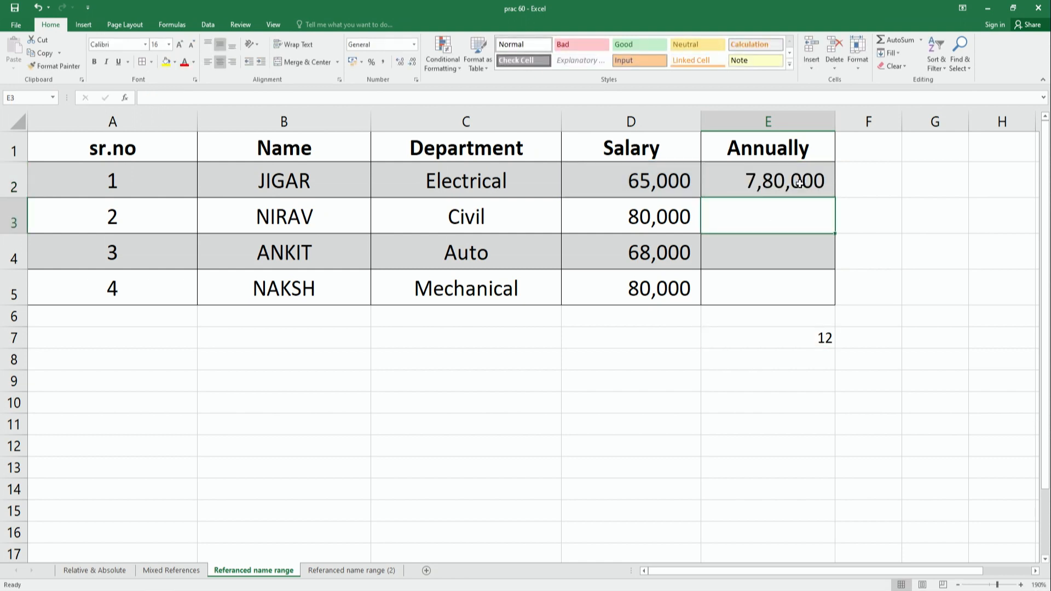
Fill the annual salary formula from E2 down to E5 for the remaining employees
left_click(657, 184)
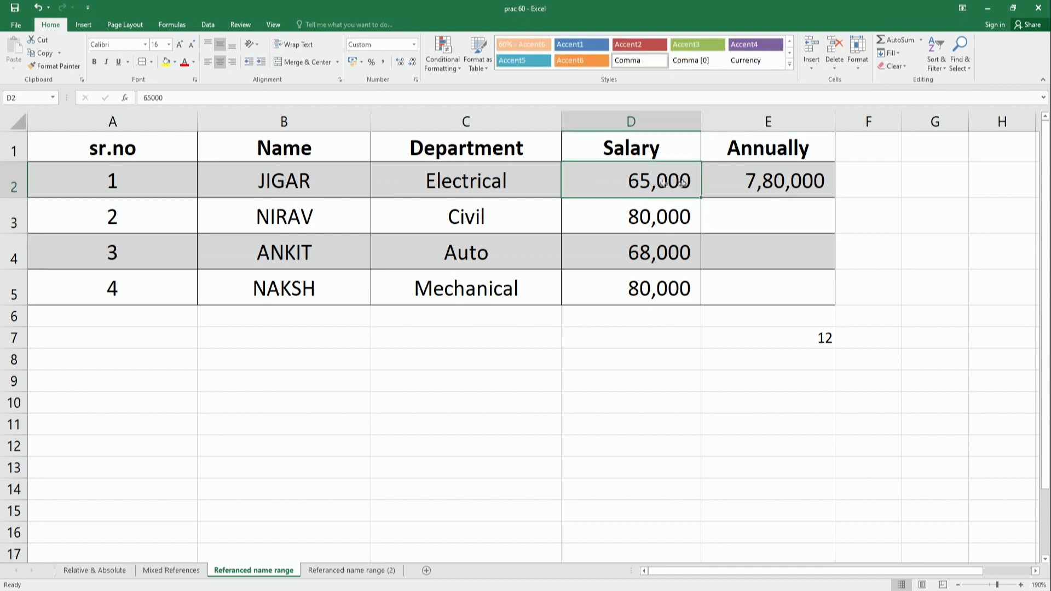
left_click(750, 180)
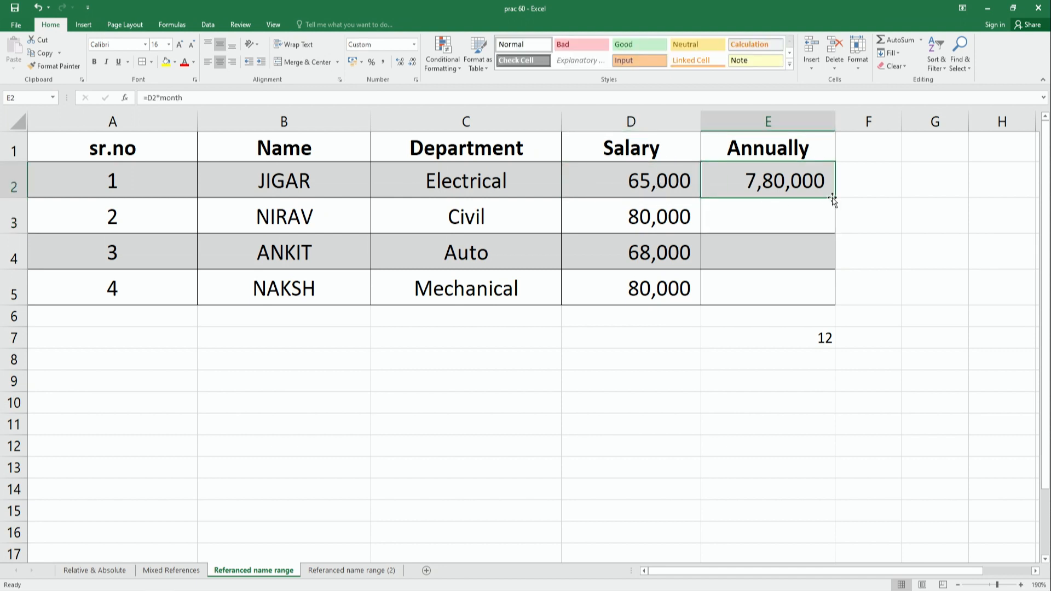
left_click_drag(836, 199, 820, 300)
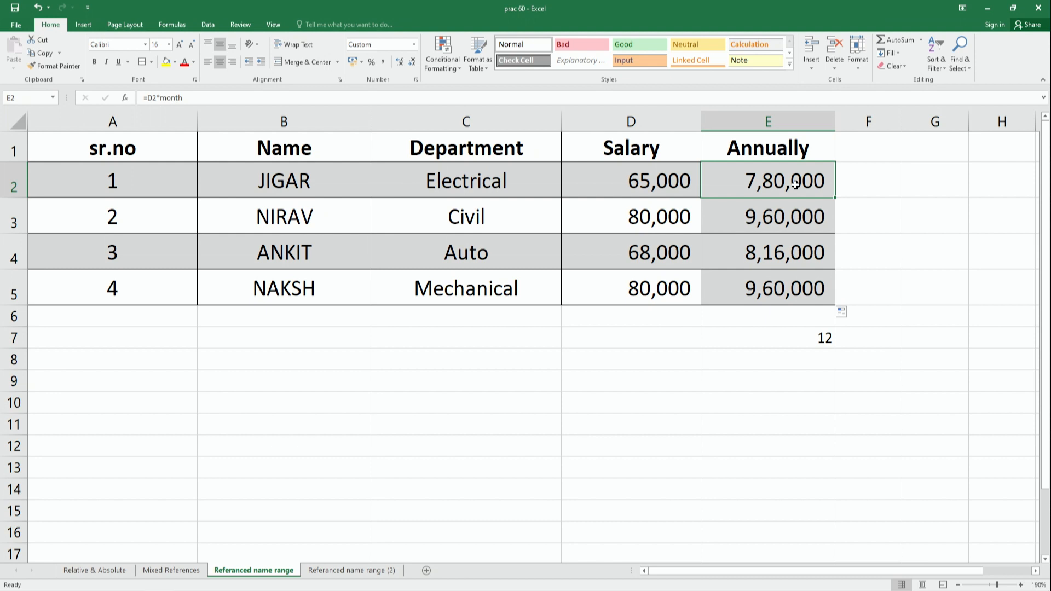
Check the name assigned to E7 and open the Name Manager to inspect the month entry and the cell it refers to
left_click(806, 336)
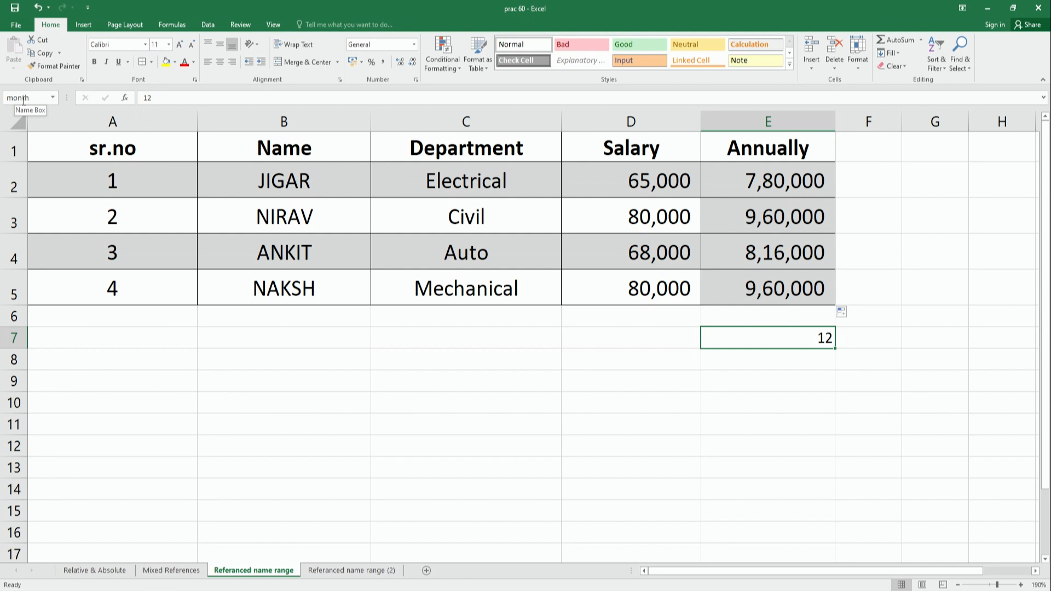
left_click(172, 25)
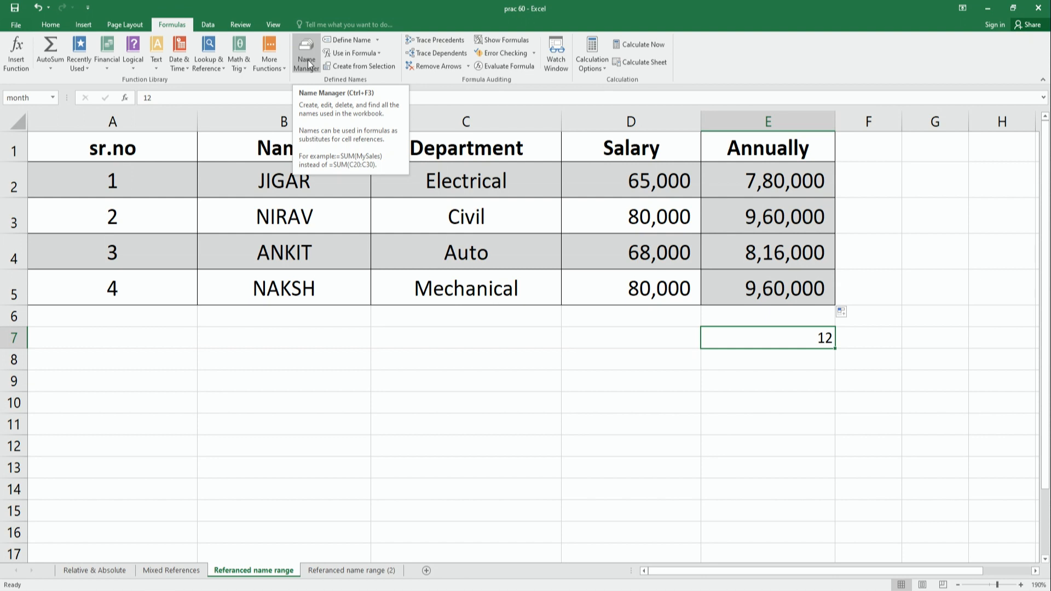
left_click(308, 64)
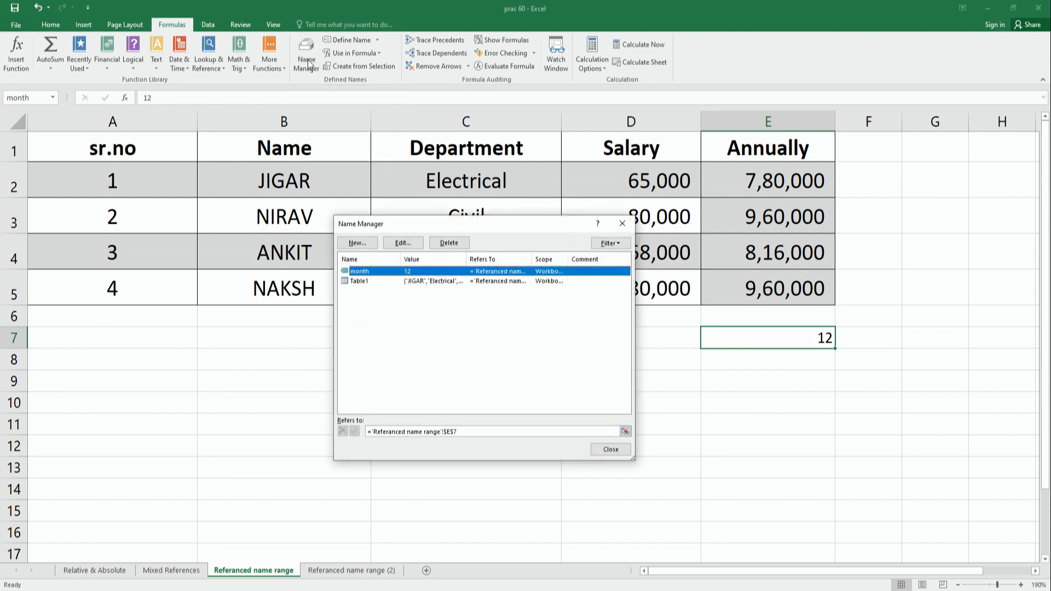
left_click_drag(500, 225, 503, 169)
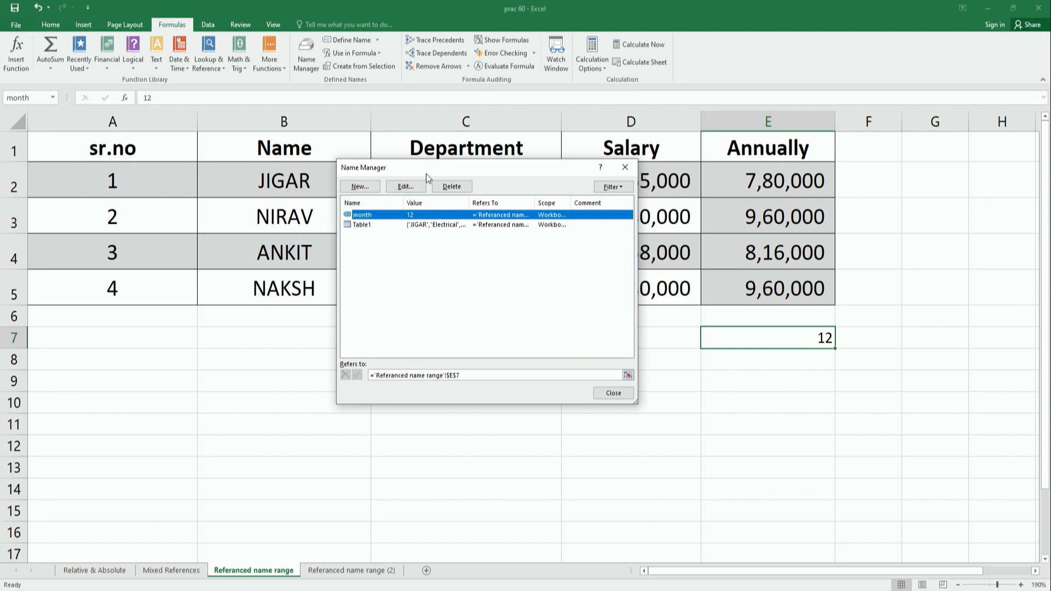
left_click_drag(426, 172, 496, 166)
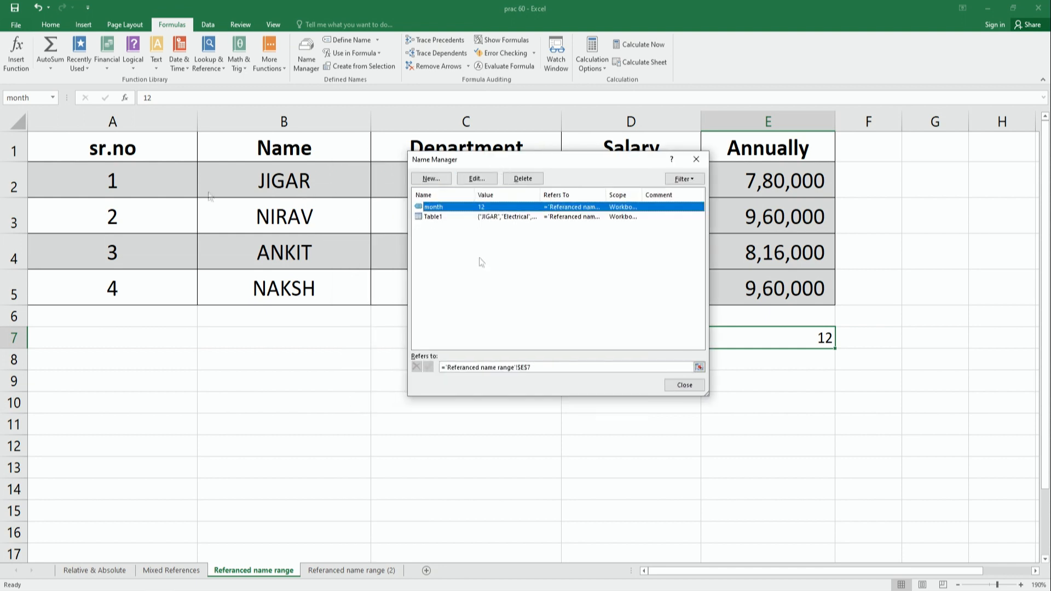
Define the workbook-scope name "name" for the employee names in B2:B5 through the Name Manager
key("Escape")
left_click_drag(269, 179, 285, 281)
left_click(301, 210)
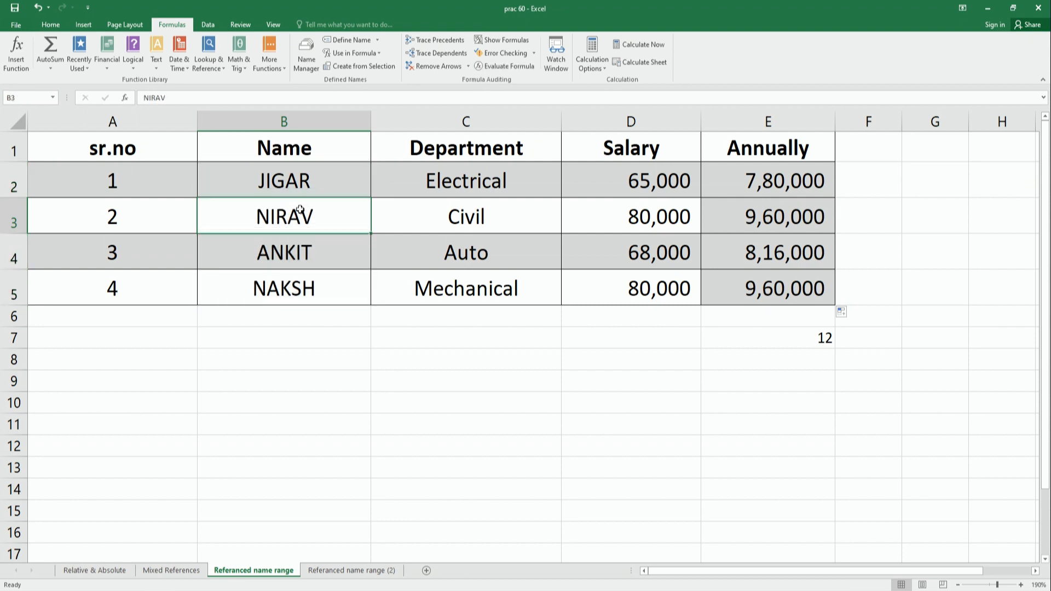
left_click_drag(263, 183, 270, 284)
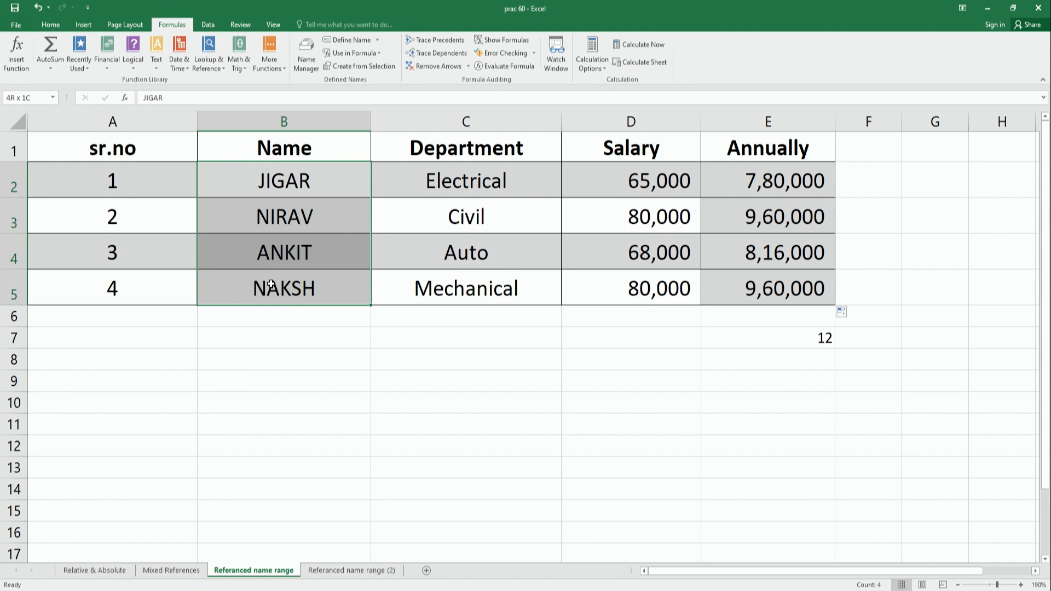
left_click(311, 57)
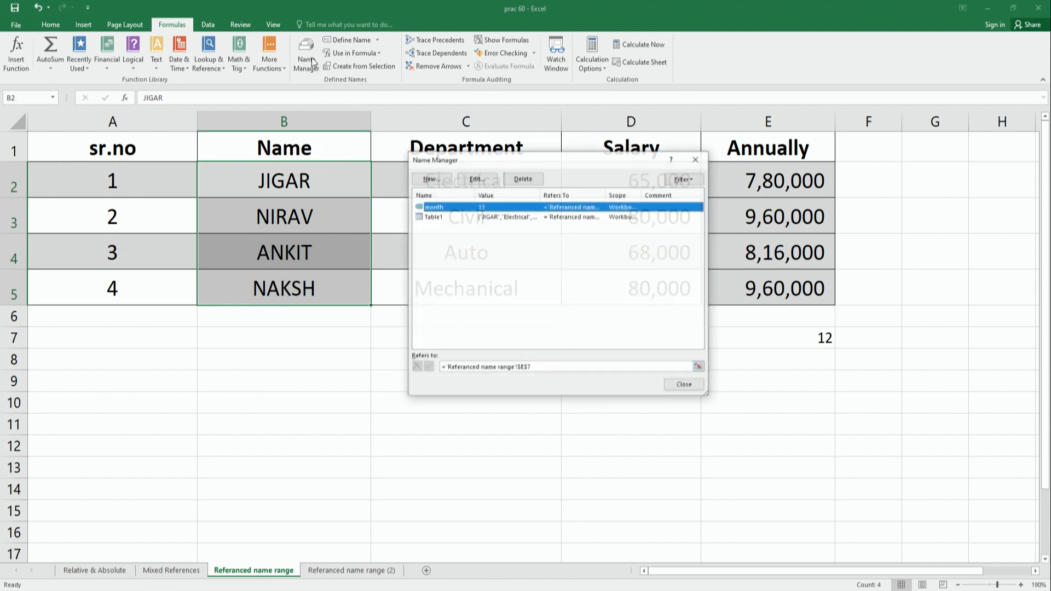
left_click(431, 179)
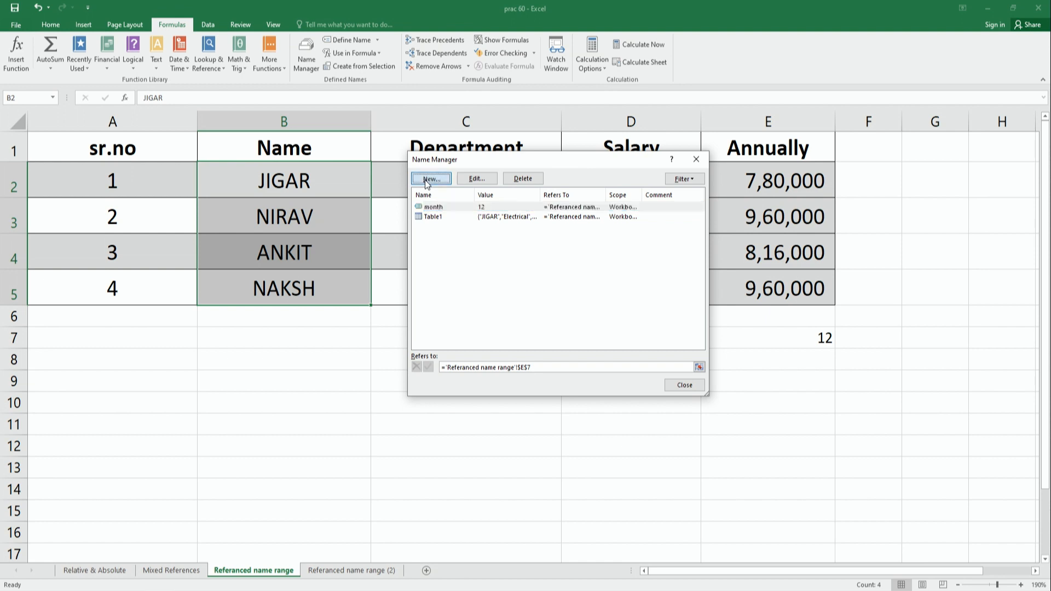
left_click(554, 234)
double_click(524, 233)
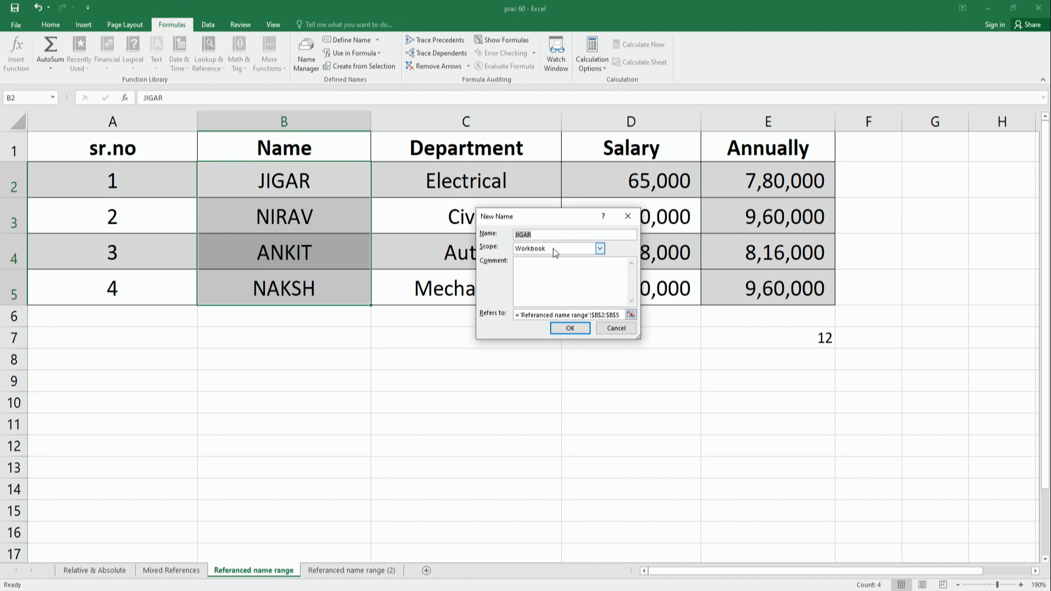
type("n")
left_click(600, 249)
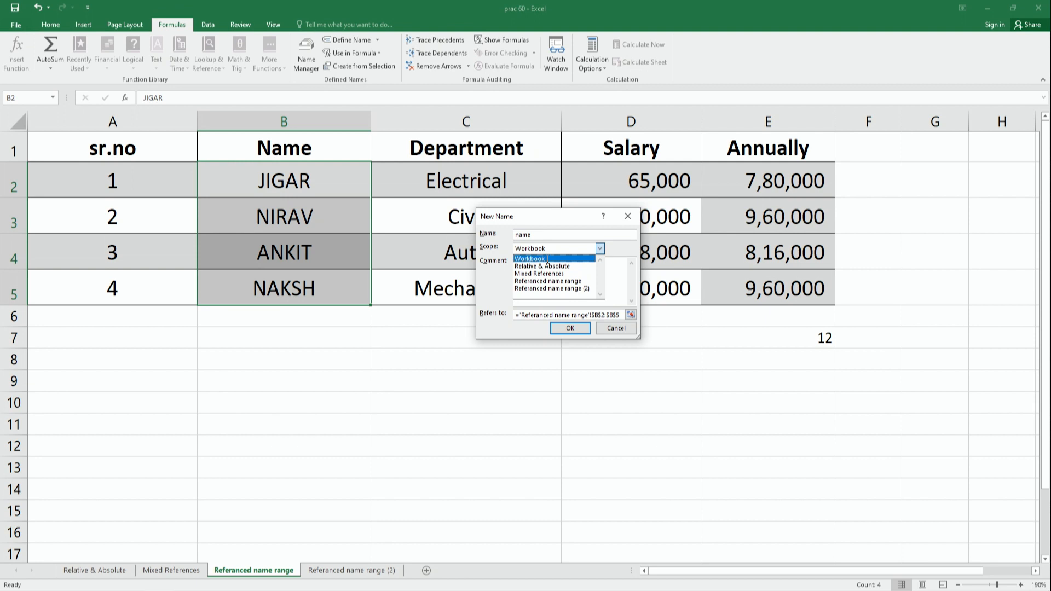
left_click(548, 259)
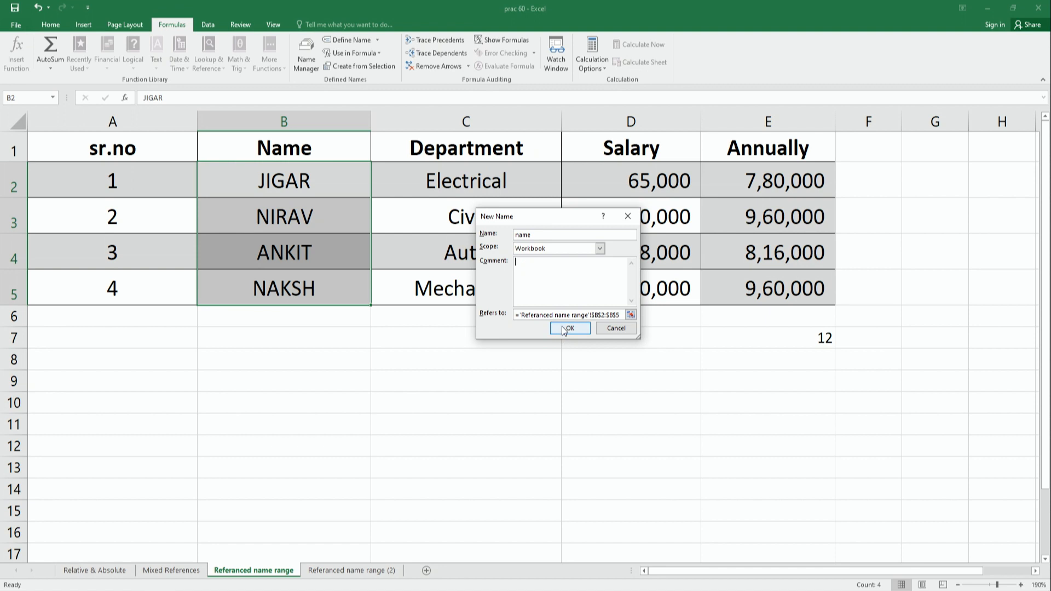
left_click(567, 328)
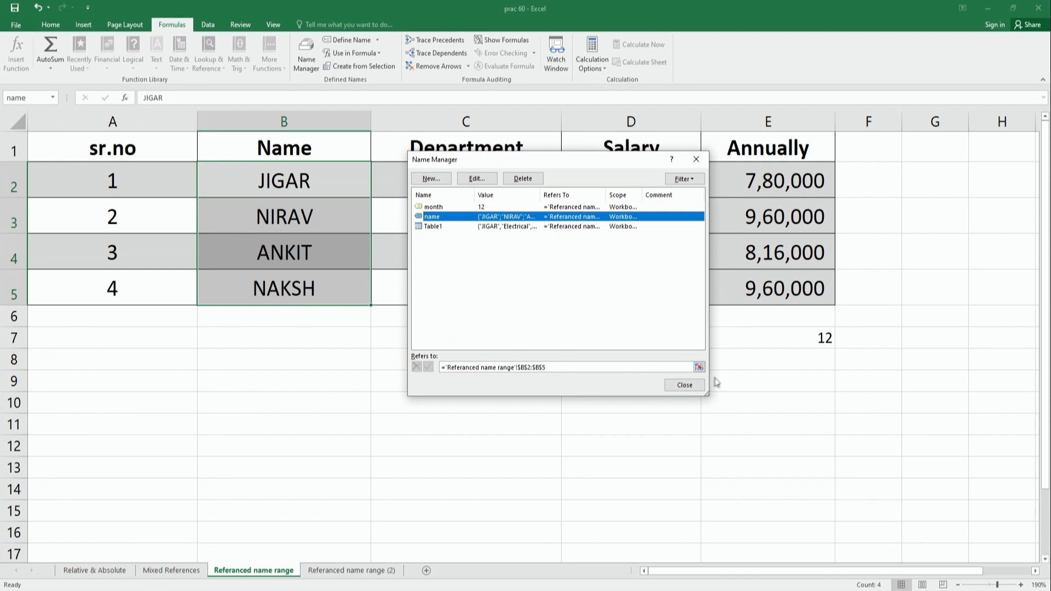
left_click(674, 386)
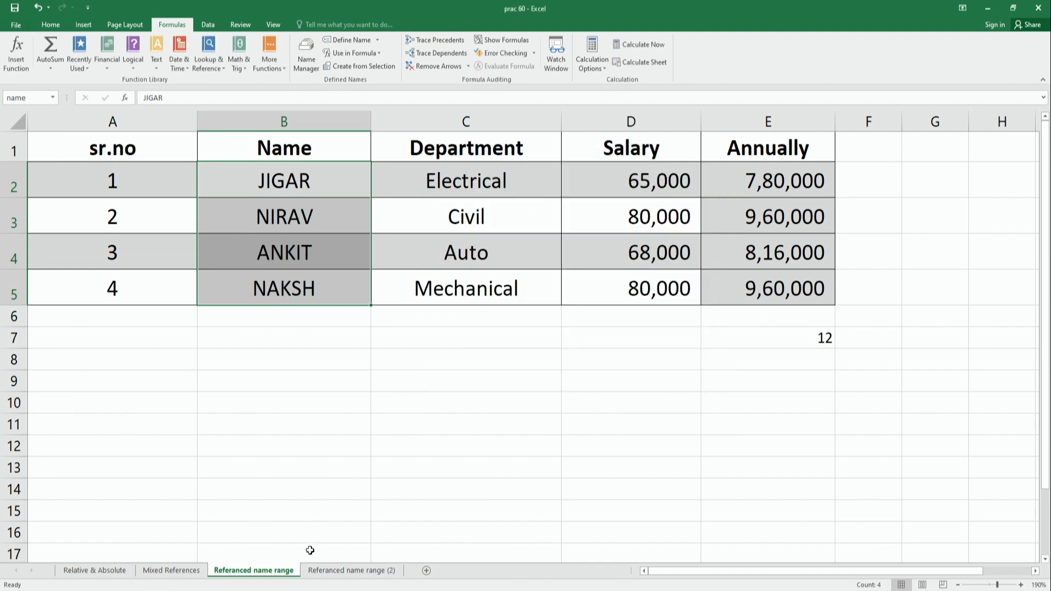
Switch to the sheet Referanced name range (2) and jump from there to the named range "name"
left_click(341, 569)
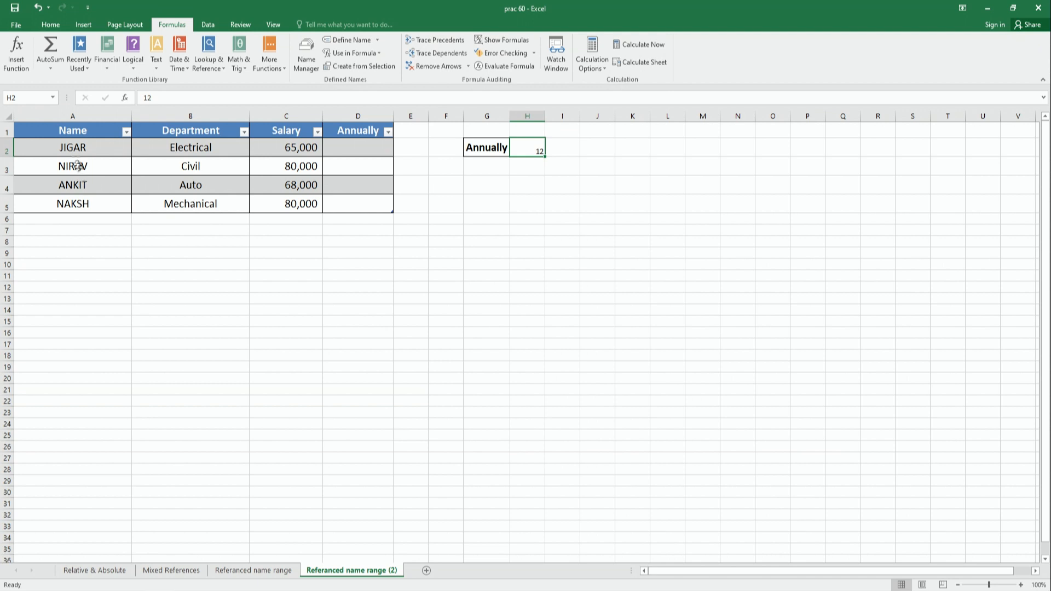
left_click(53, 100)
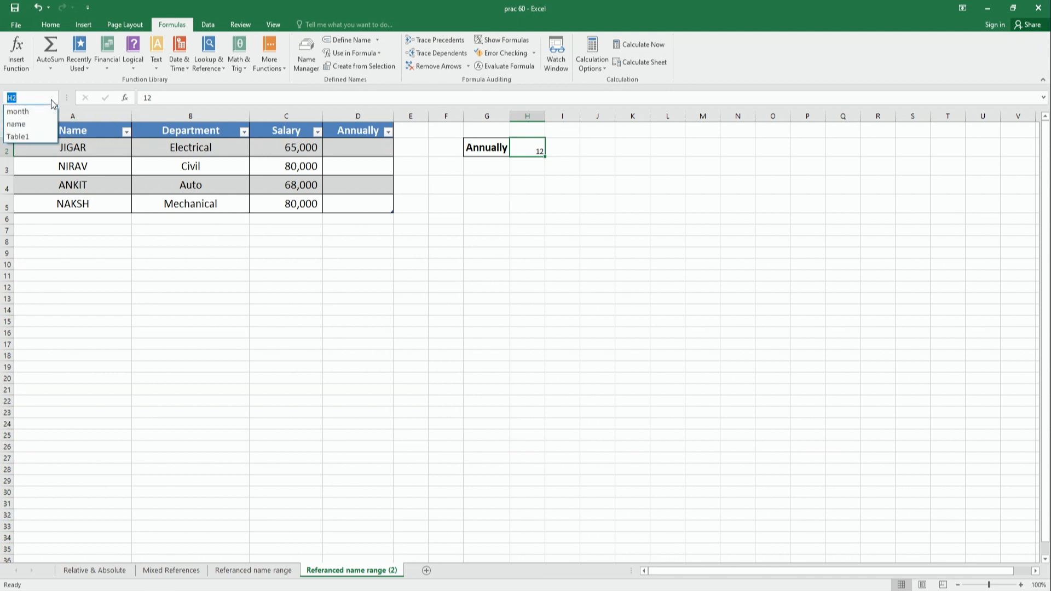
left_click(34, 126)
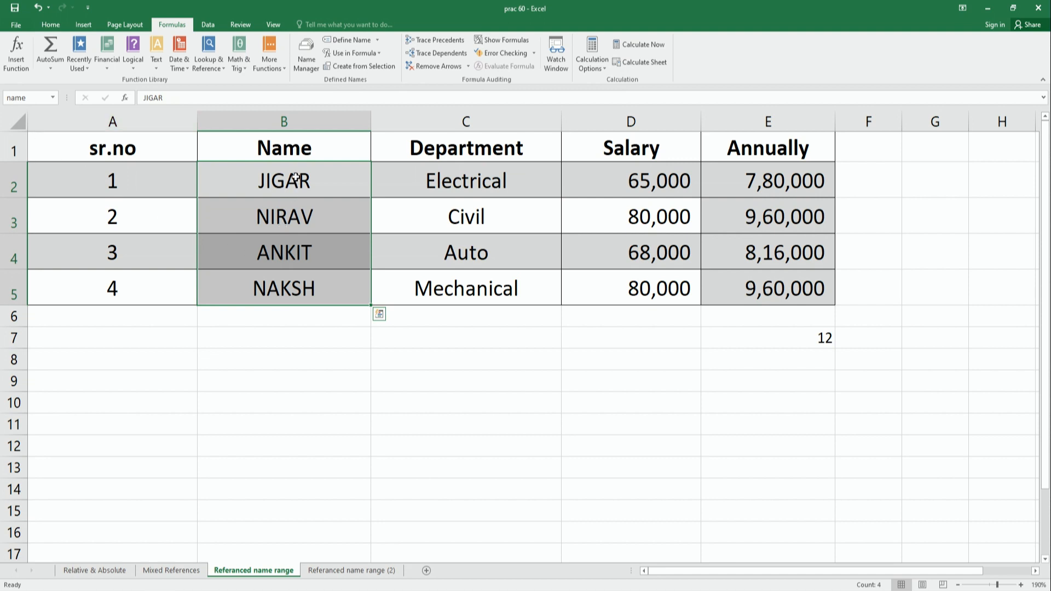
left_click_drag(295, 177, 295, 284)
Open the month entry for editing in the Name Manager, inspect its name field and accept it unchanged
left_click(307, 55)
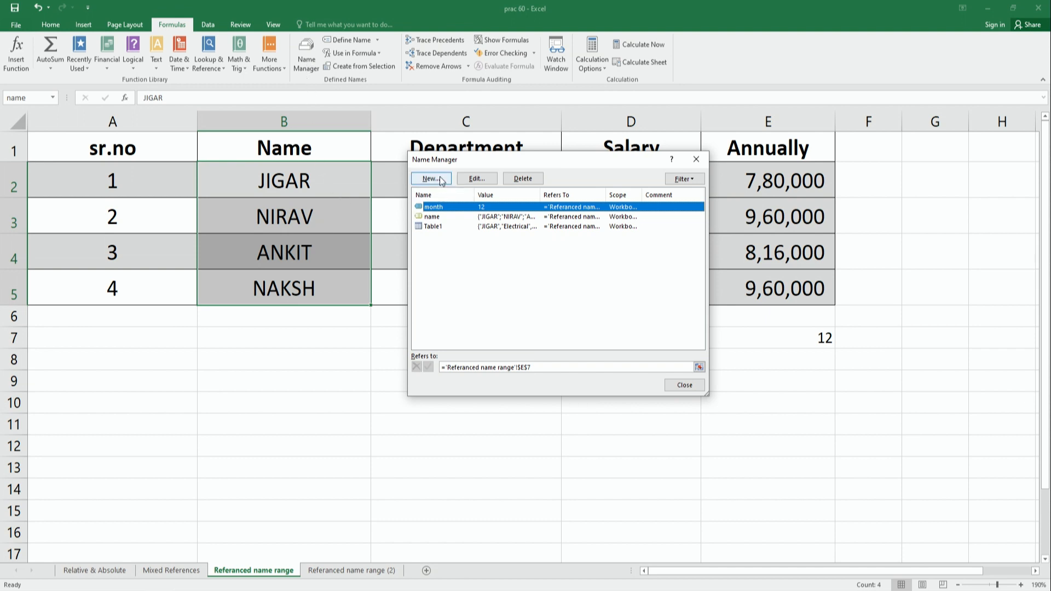
left_click(475, 180)
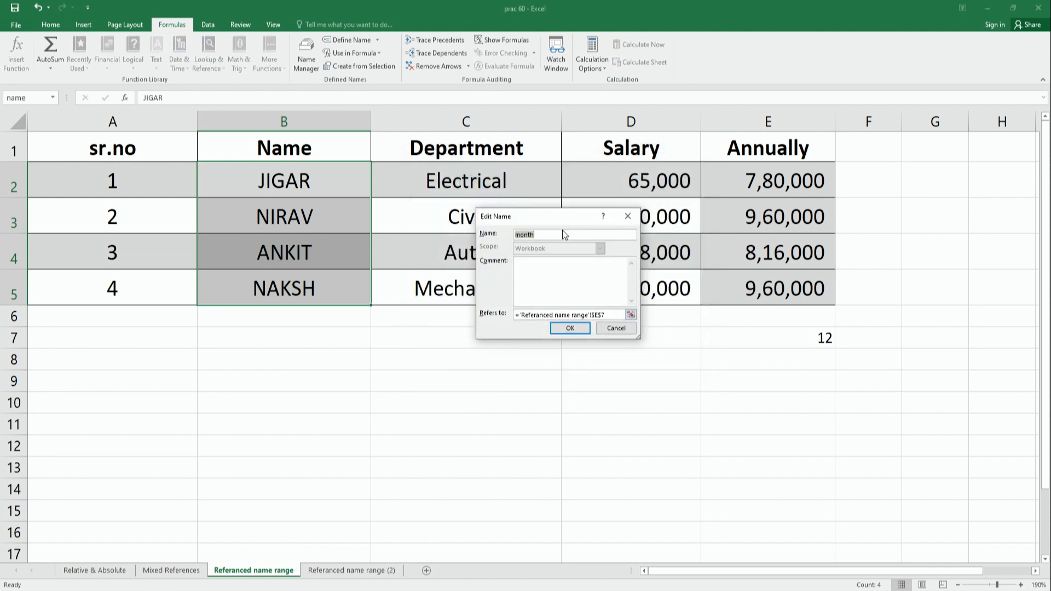
left_click_drag(538, 238, 507, 235)
left_click(567, 330)
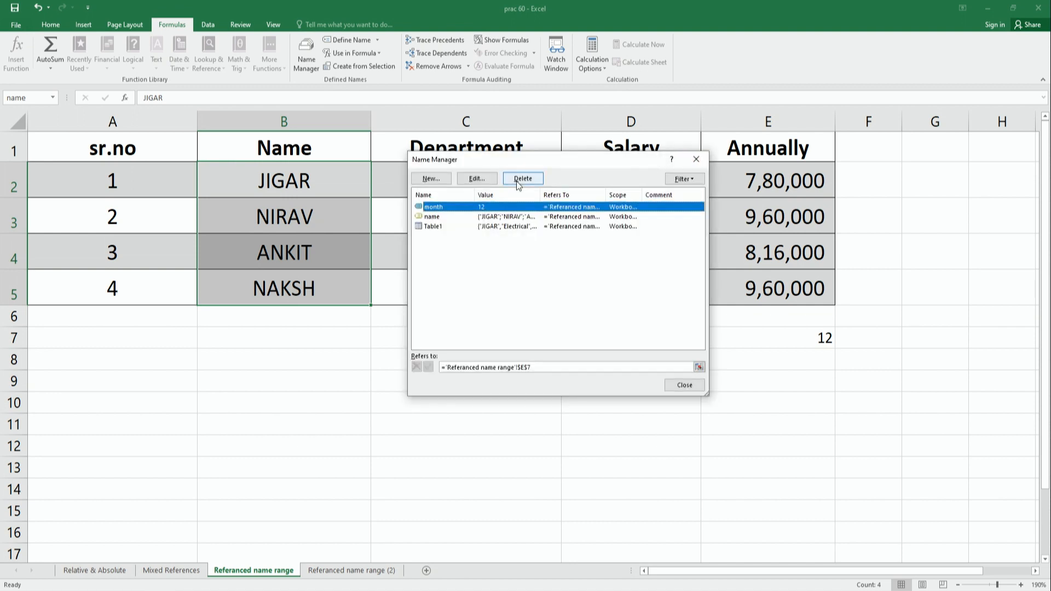
Delete the defined name "name" in the Name Manager and return to the worksheet
left_click(425, 218)
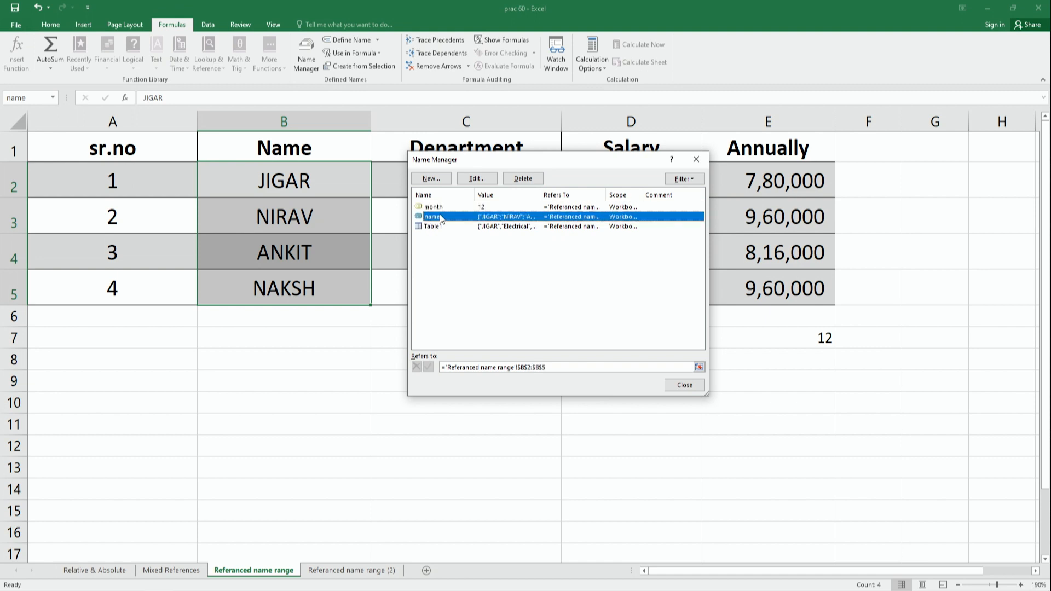
left_click(530, 180)
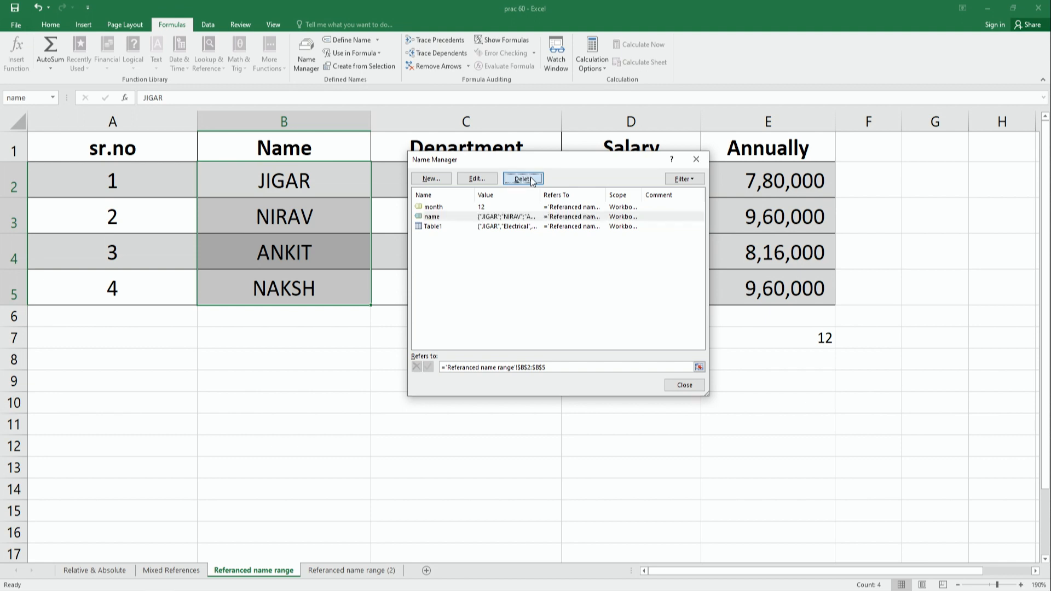
left_click(506, 333)
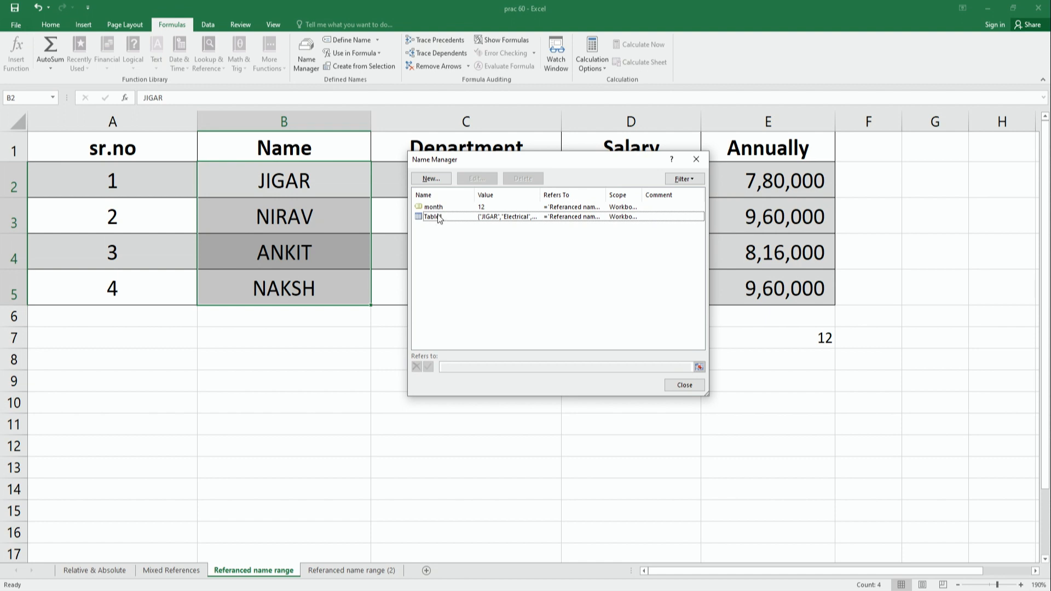
left_click(685, 385)
left_click(384, 341)
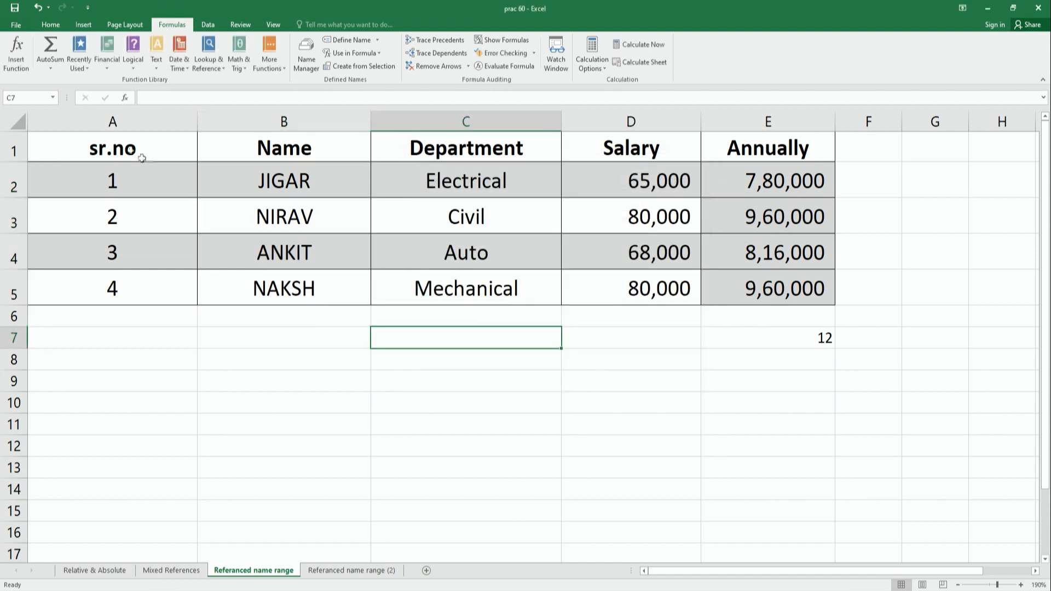
Create names for all columns of the table A1:E5 from the selection, using the top row as labels
left_click(109, 148)
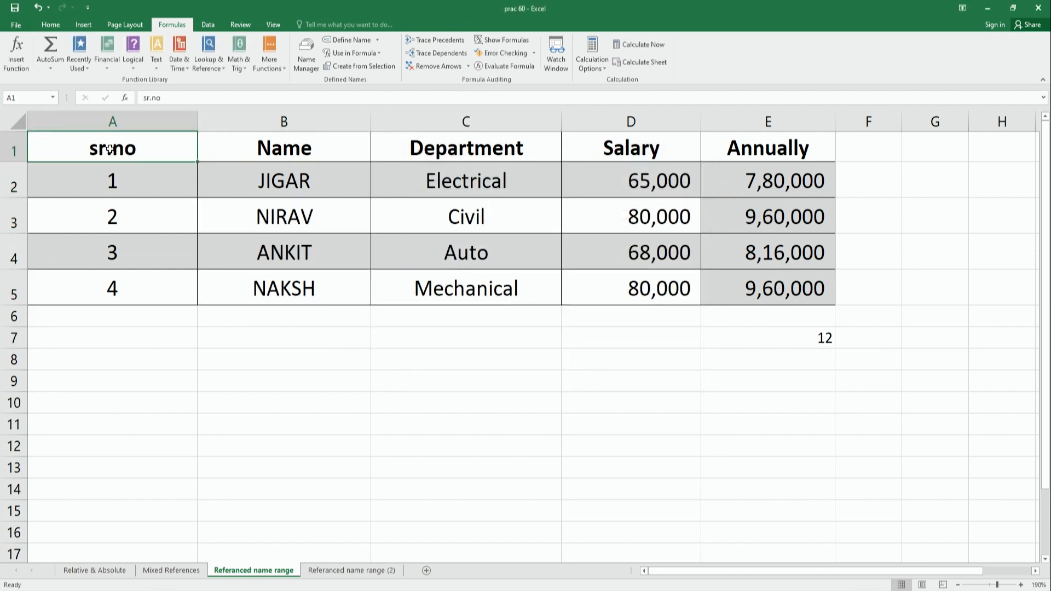
left_click_drag(201, 157, 751, 274)
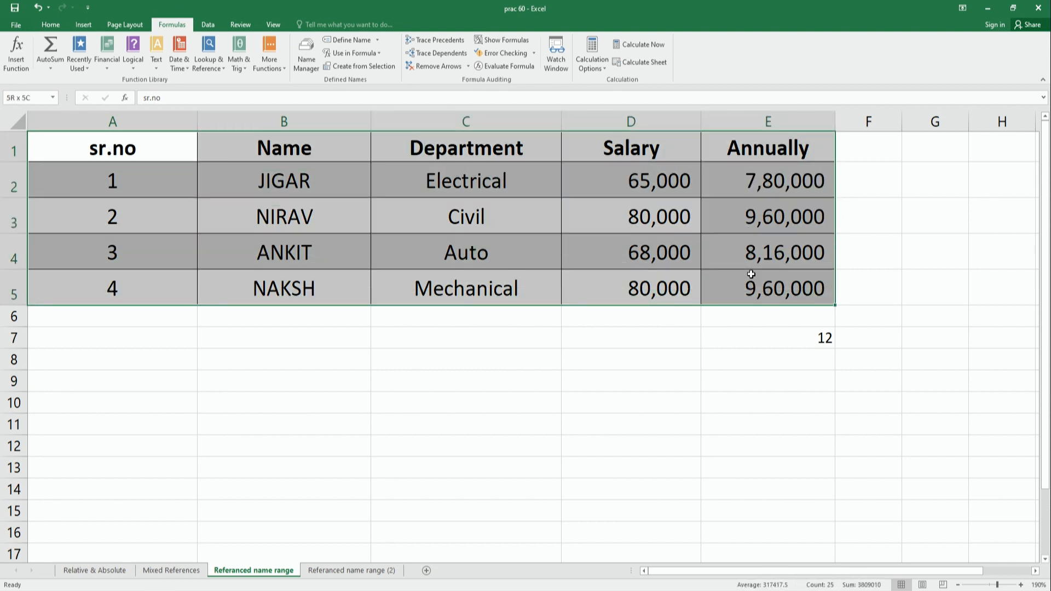
left_click_drag(117, 160, 774, 272)
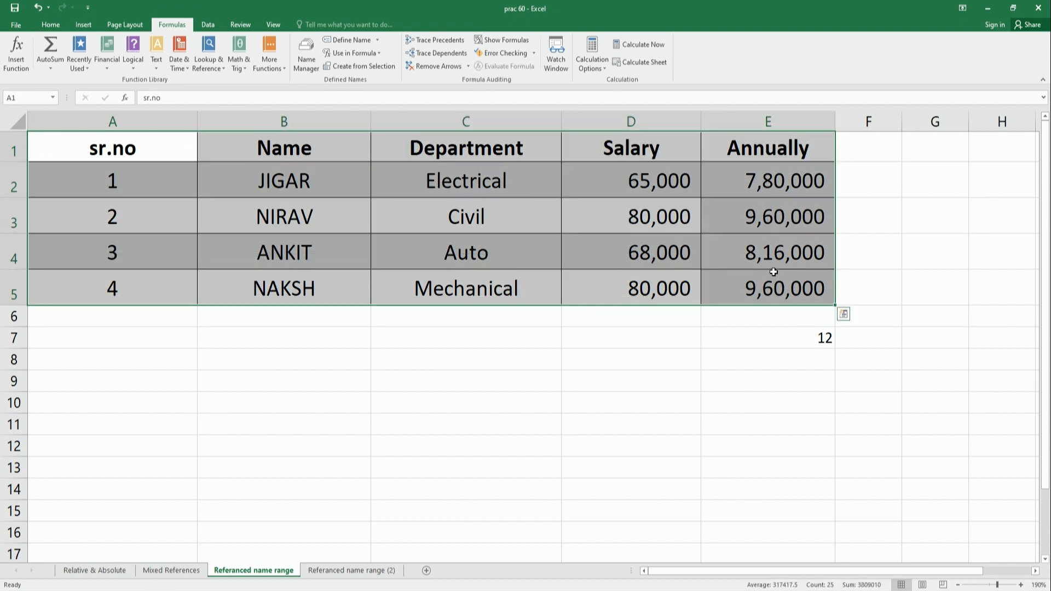
left_click(369, 67)
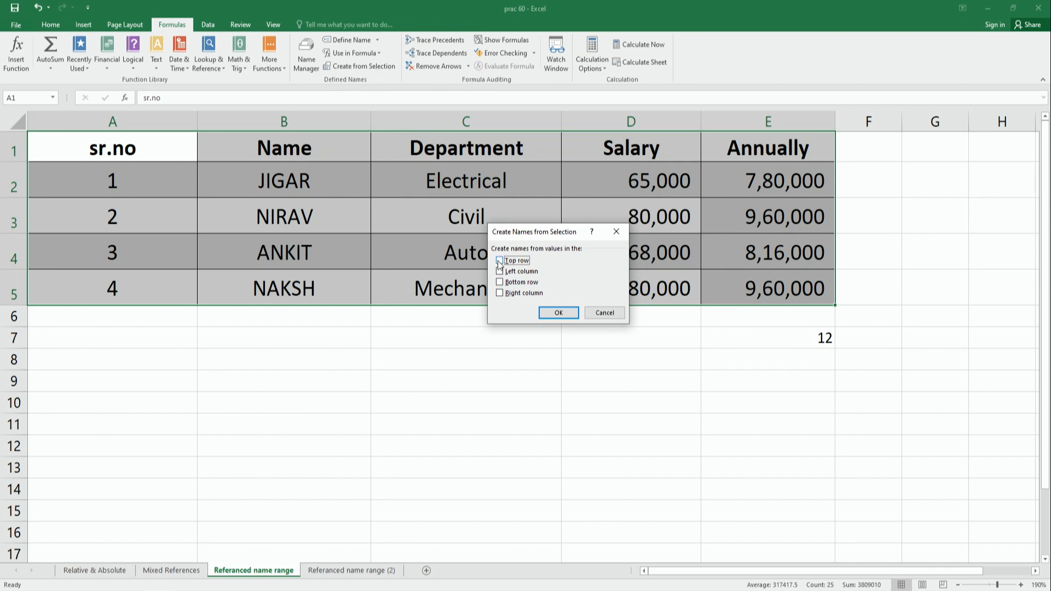
left_click(558, 313)
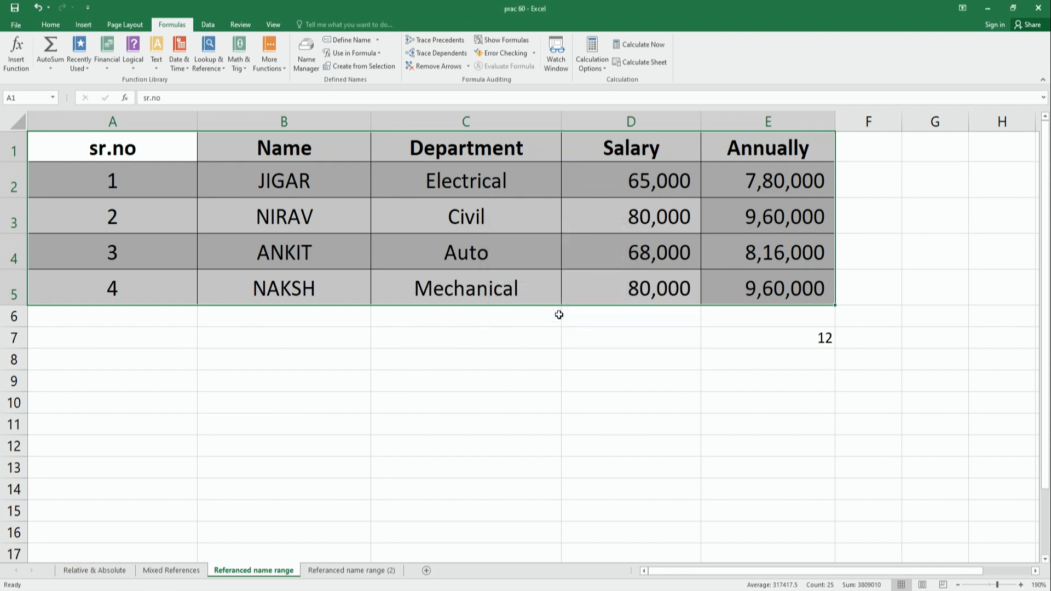
Compare the column headers in A1:E1 with the names listed in the Name Manager, and review the data range A2:D5
left_click(133, 152)
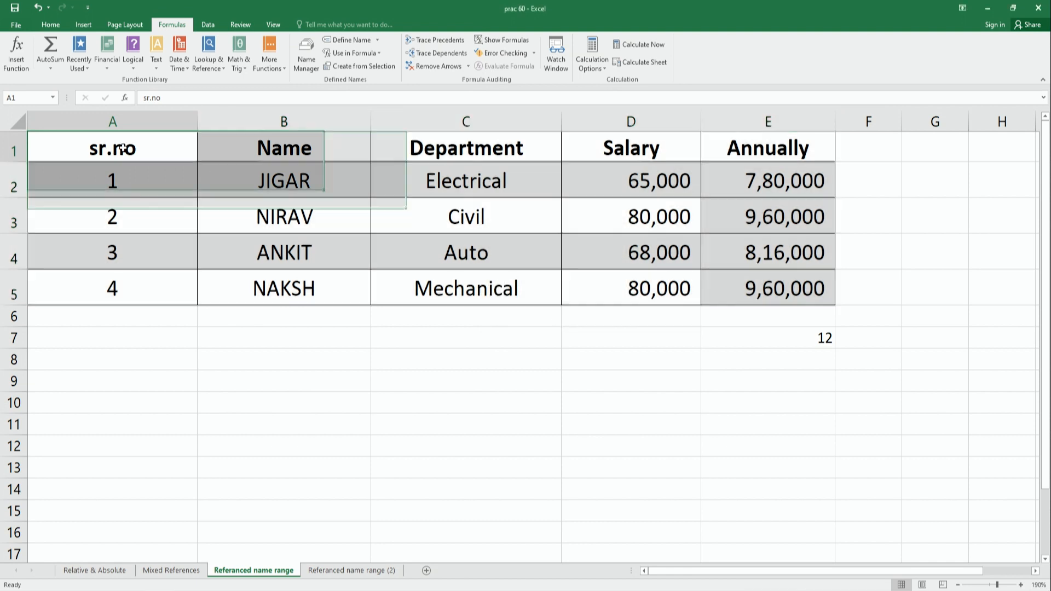
left_click(269, 146)
left_click(419, 150)
left_click(638, 149)
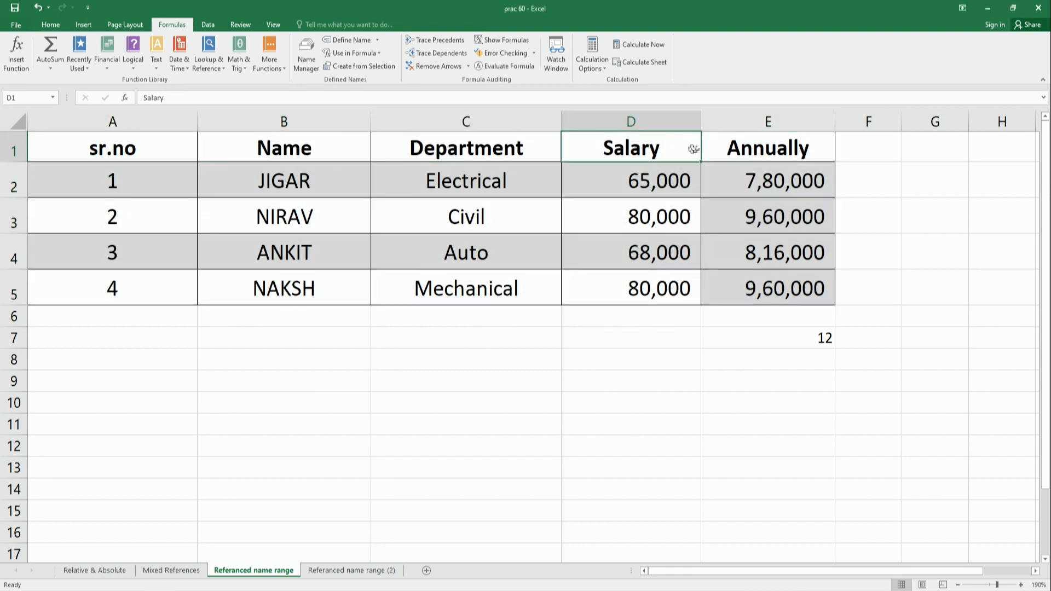
left_click(728, 144)
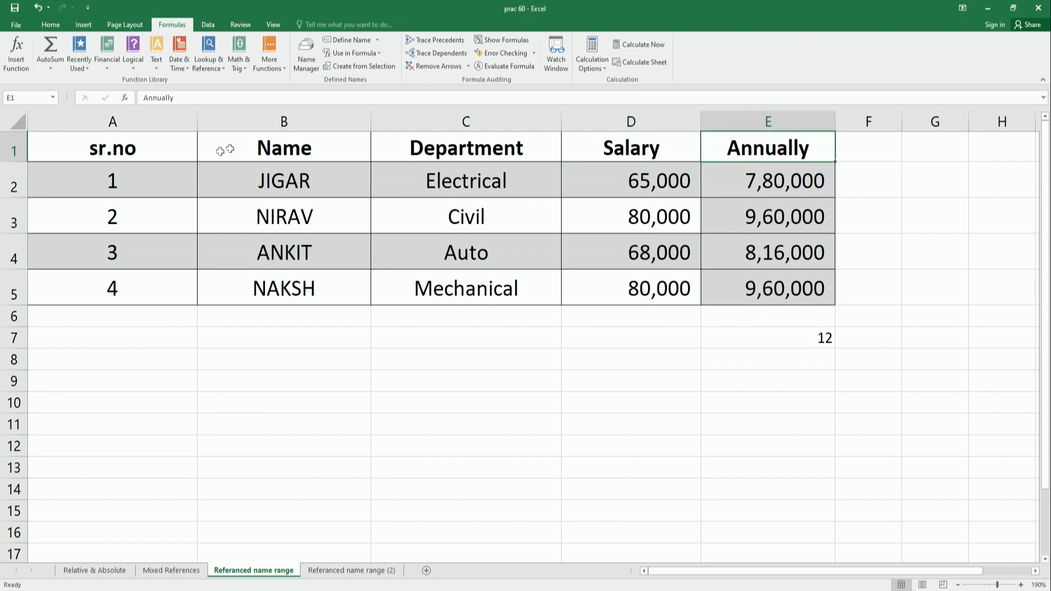
left_click(308, 61)
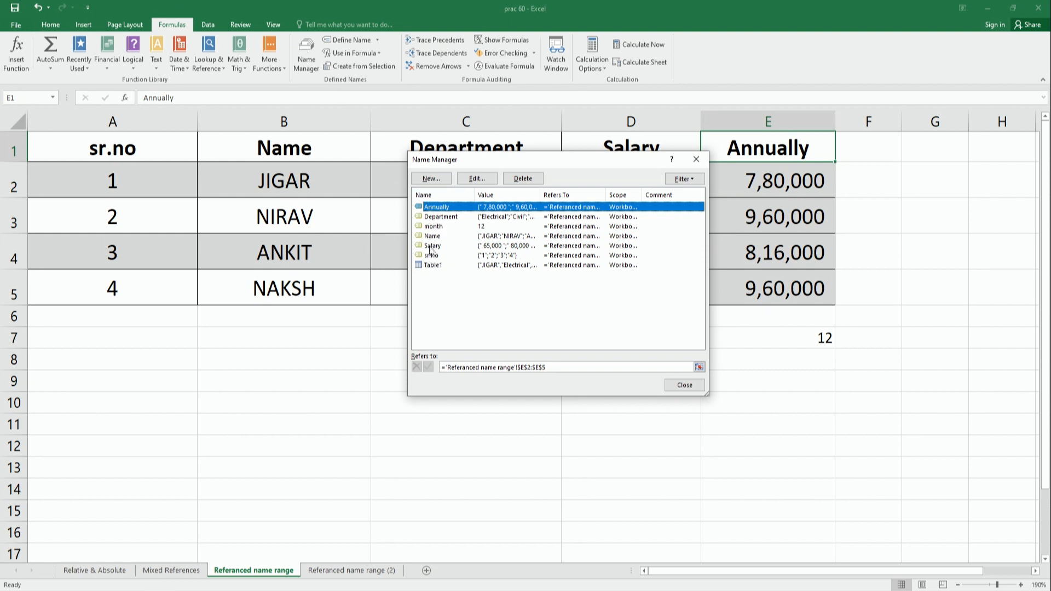
left_click(683, 386)
left_click(84, 178)
left_click_drag(84, 178, 589, 281)
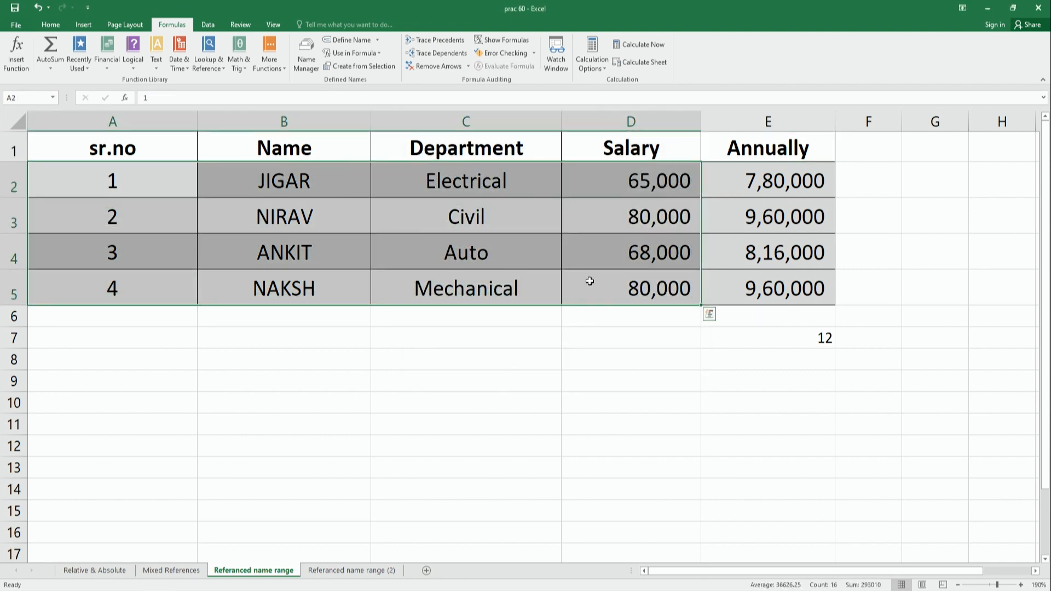
Calculate the highest salary in cell D7 with a MAX formula that uses the named range Salary
left_click(608, 342)
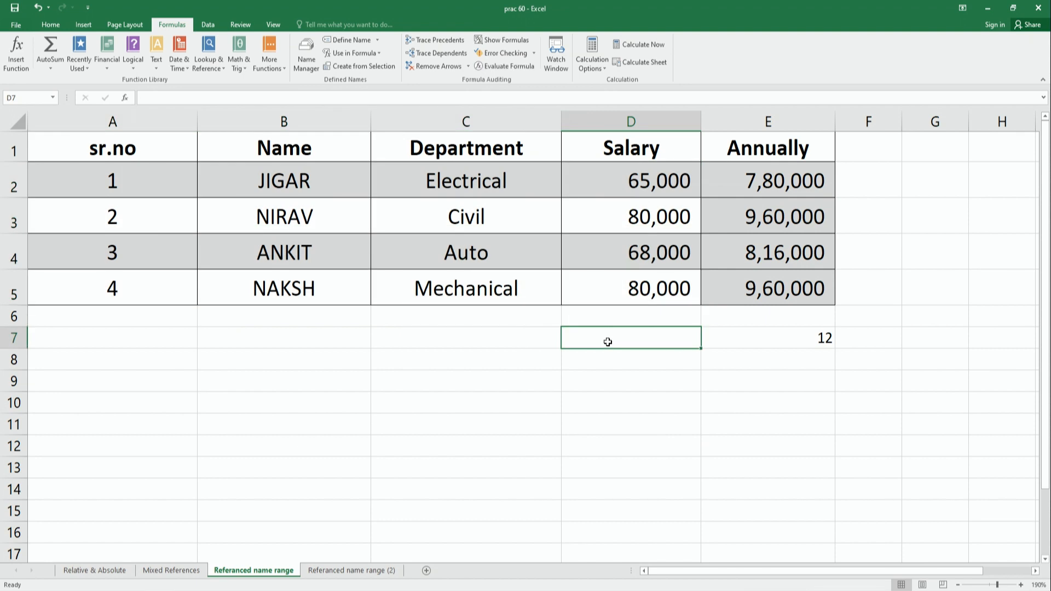
type("=")
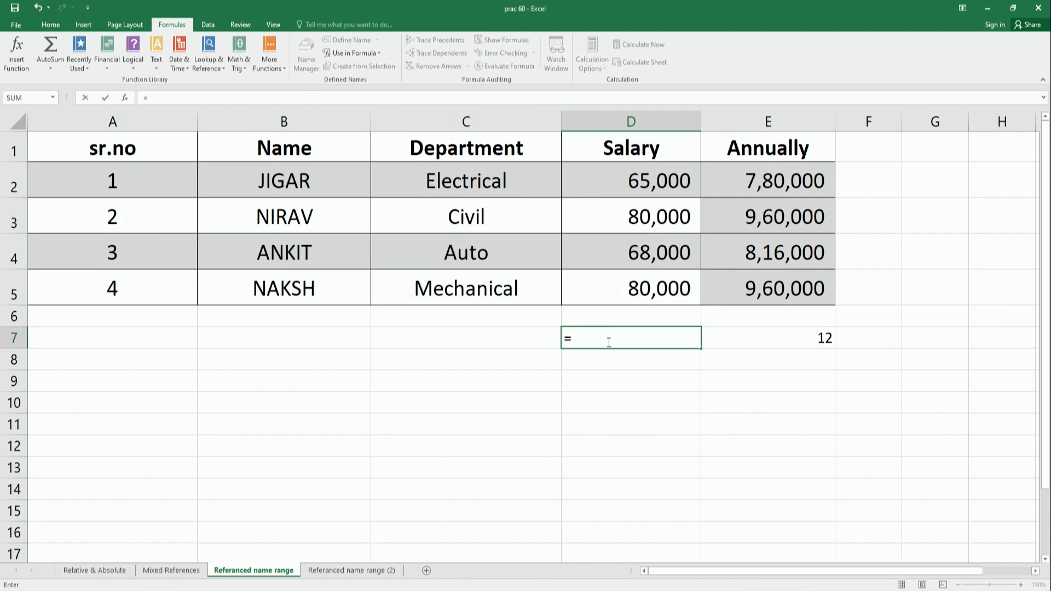
type("max")
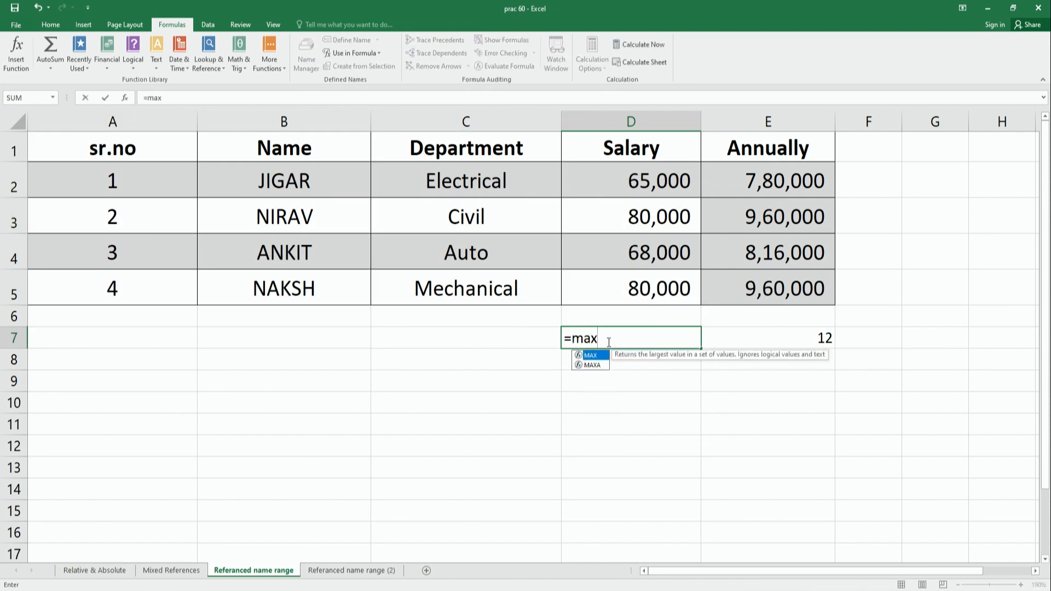
type("(")
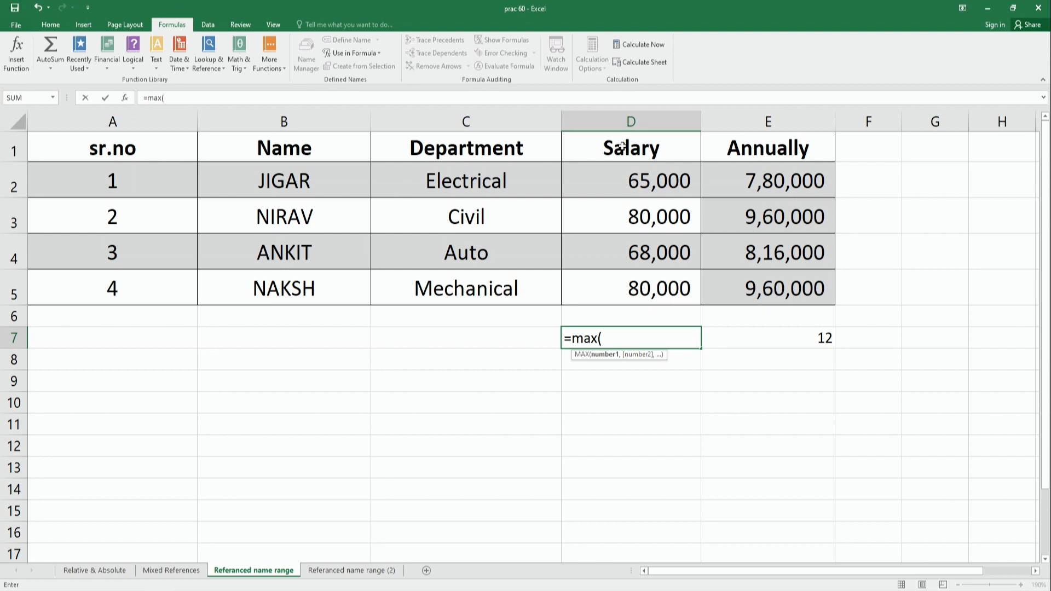
type("sa")
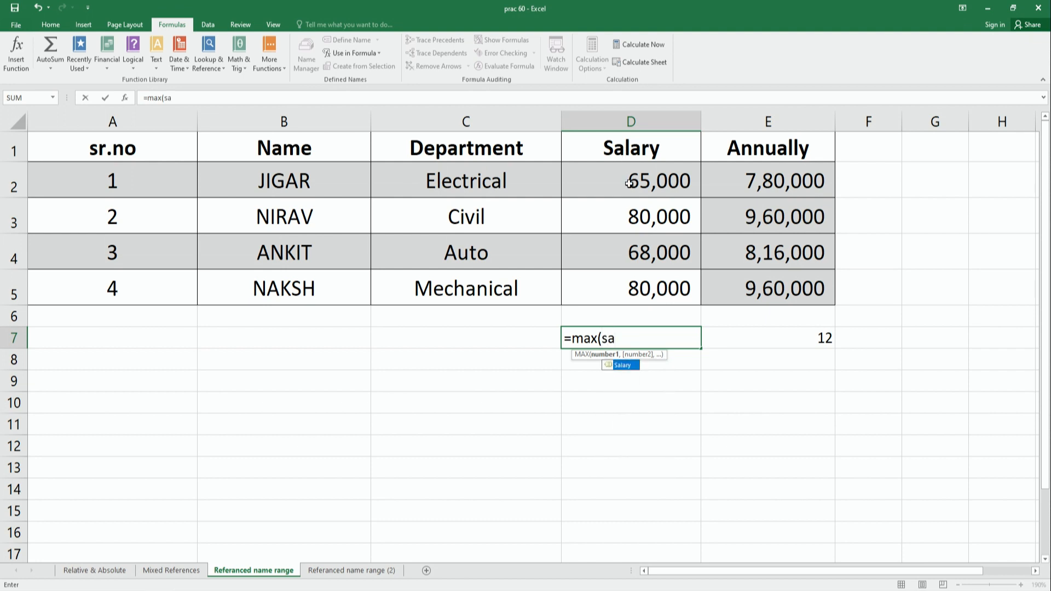
key("Tab")
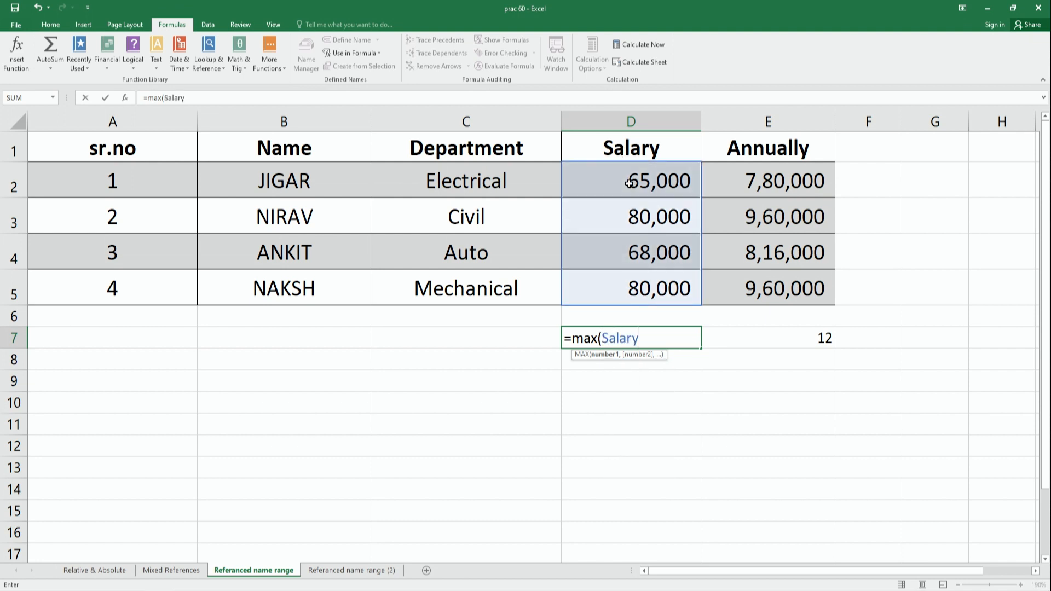
type(")")
key("Return")
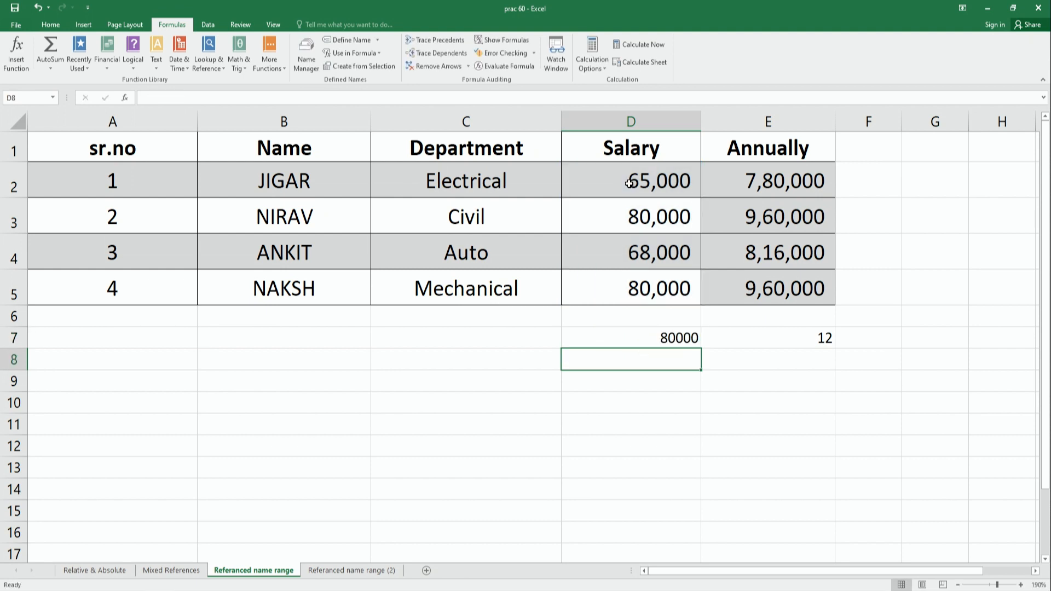
left_click(645, 337)
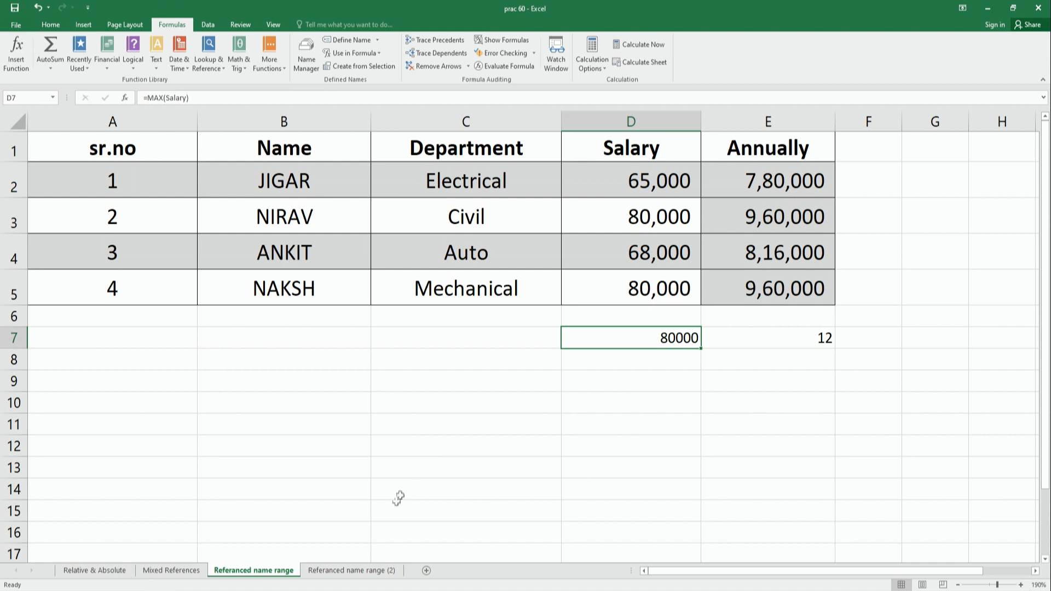
Switch to the sheet "Referanced name range (2)" and inspect the name of the table A1:D5 and its Salary values
left_click(354, 571)
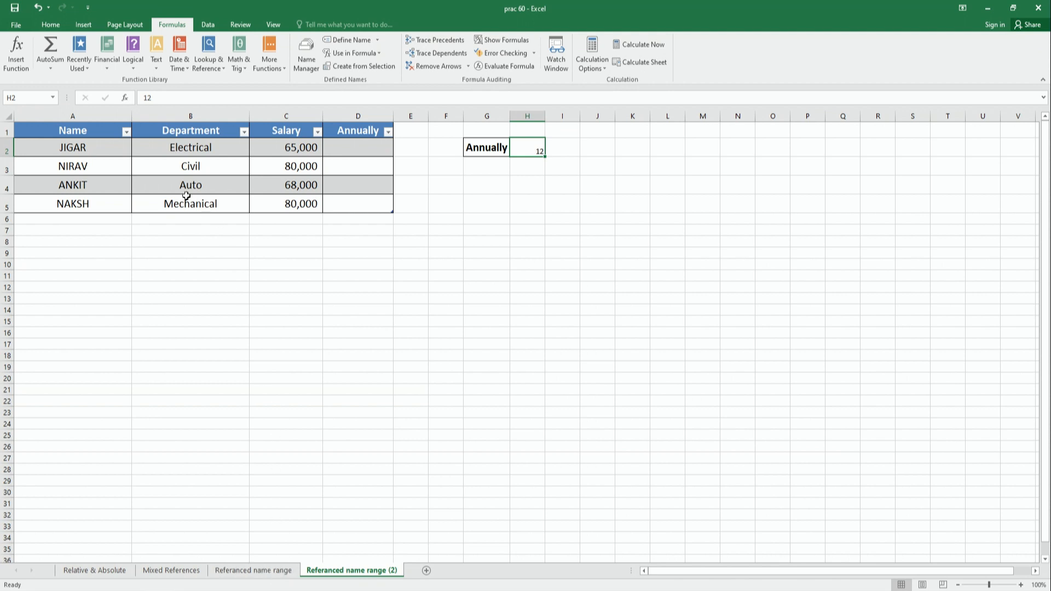
scroll(260, 415, "up", 4)
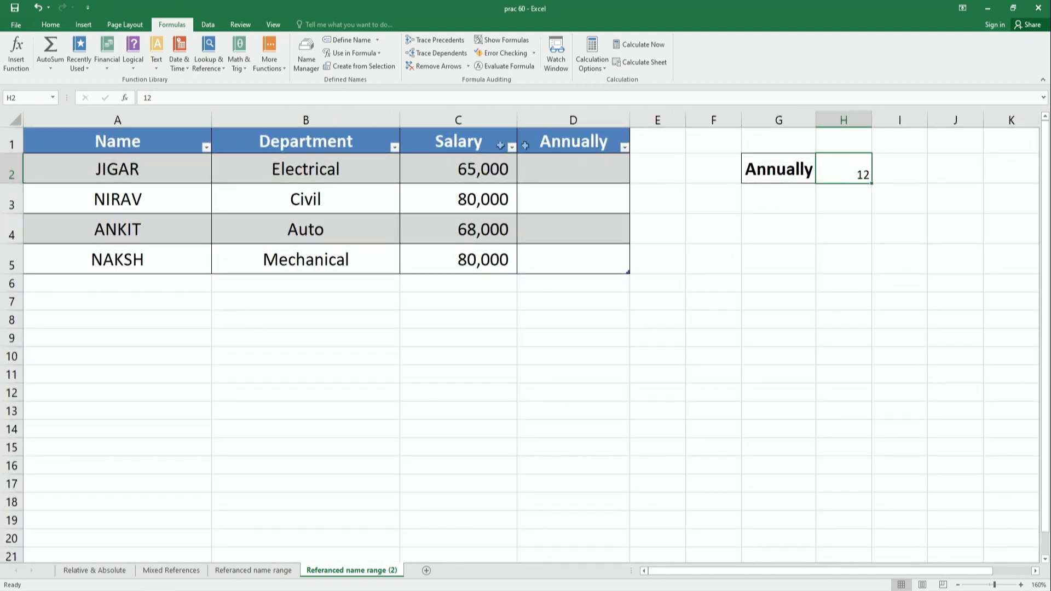
left_click_drag(88, 140, 574, 265)
left_click(308, 25)
left_click(32, 53)
left_click(31, 53)
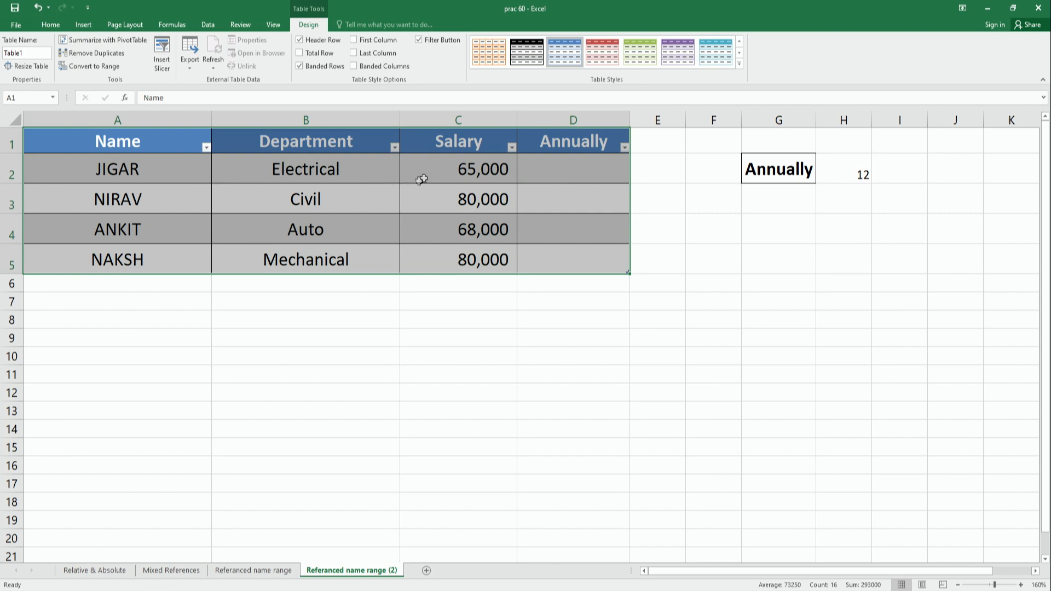
left_click(469, 164)
left_click_drag(469, 164, 461, 265)
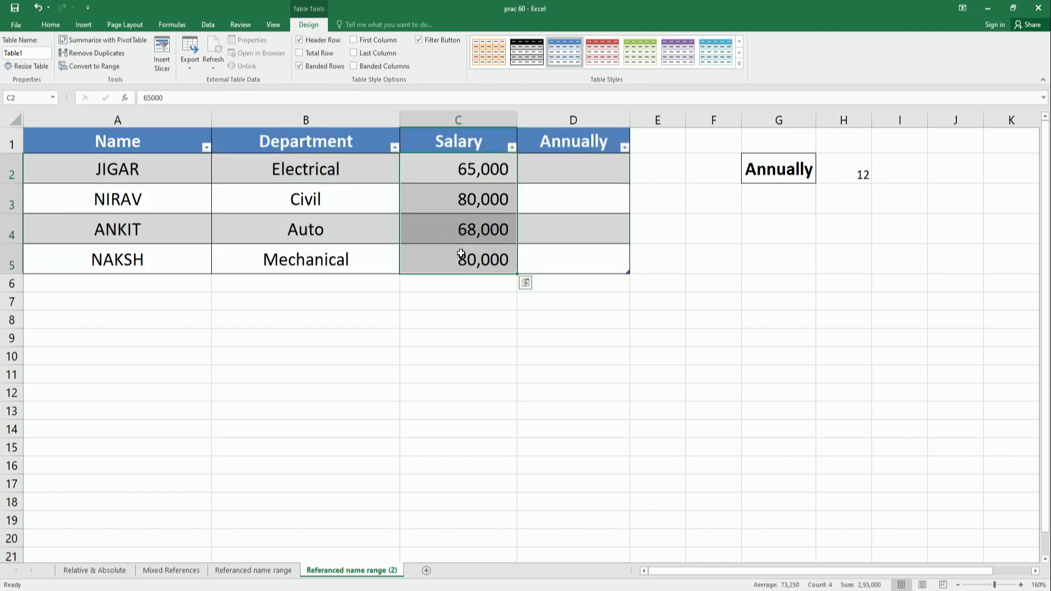
Calculate the lowest number of the table in cell F7 with the formula =MIN(Table1)
left_click(693, 301)
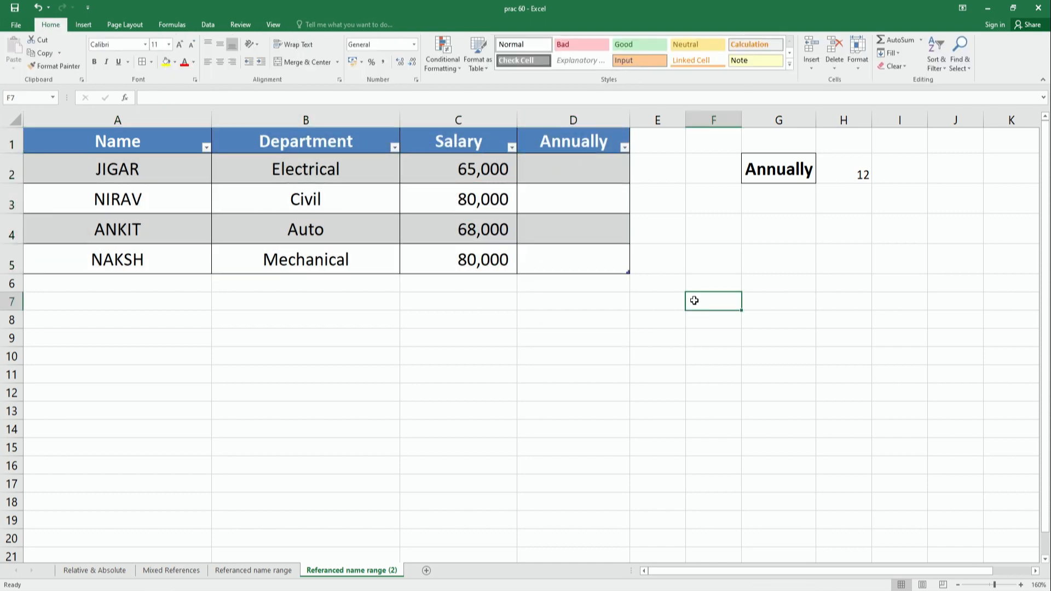
type("=")
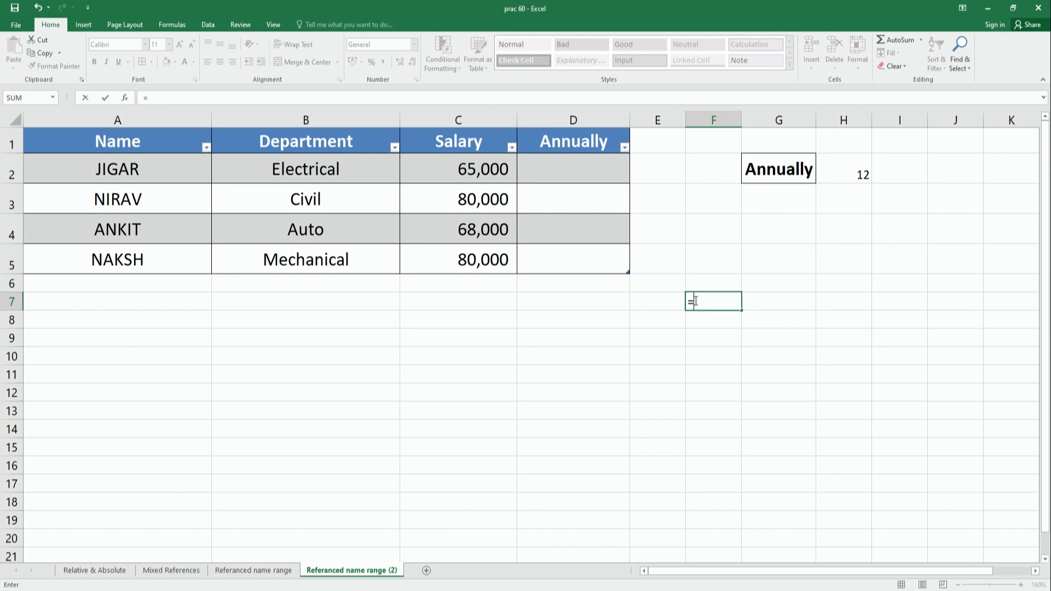
type("min")
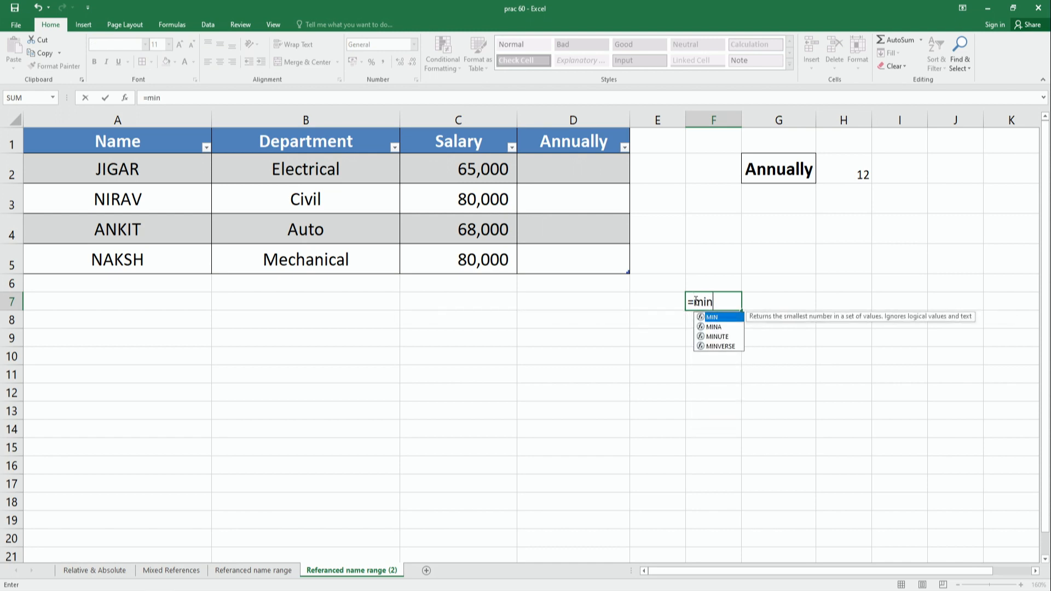
type("(ta")
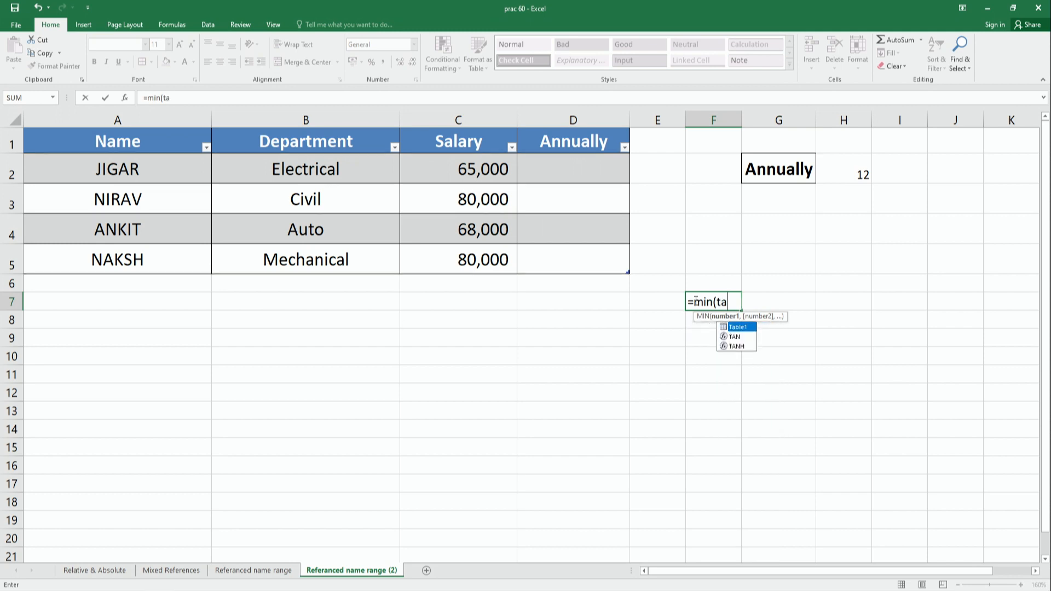
key("Tab")
type(")")
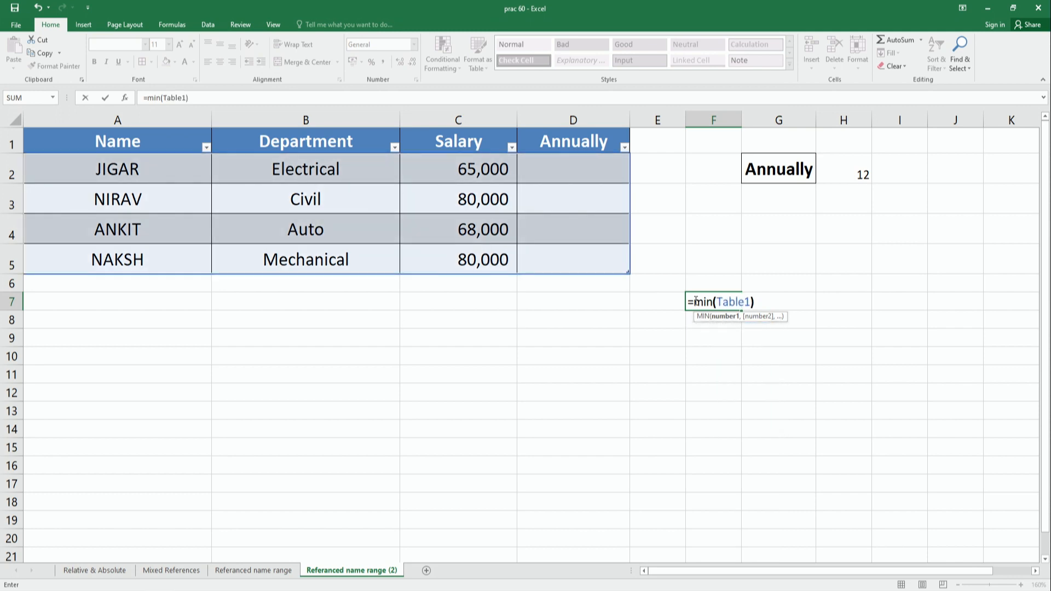
key("Return")
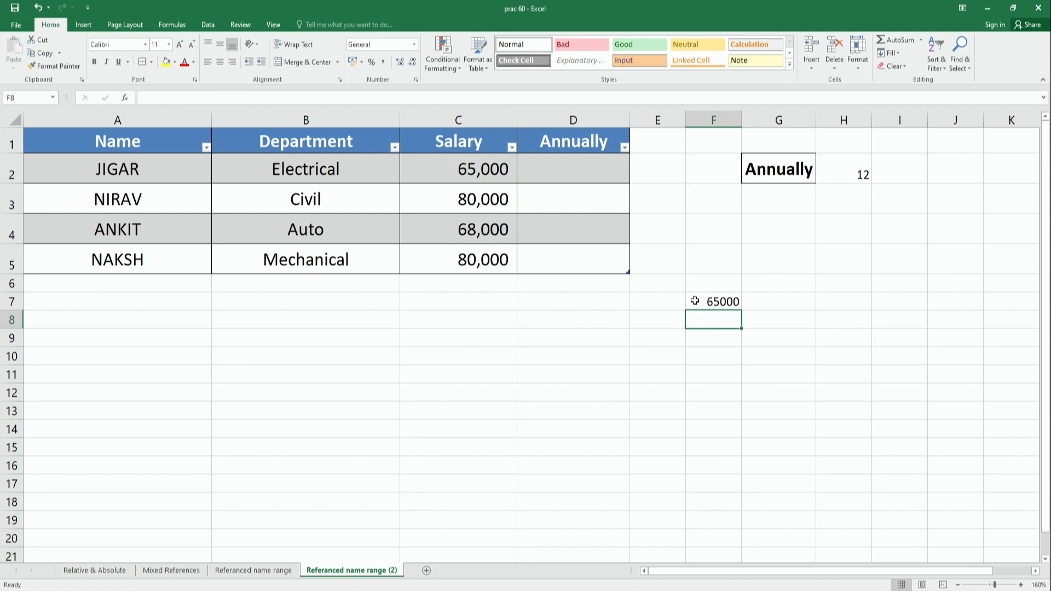
left_click(695, 300)
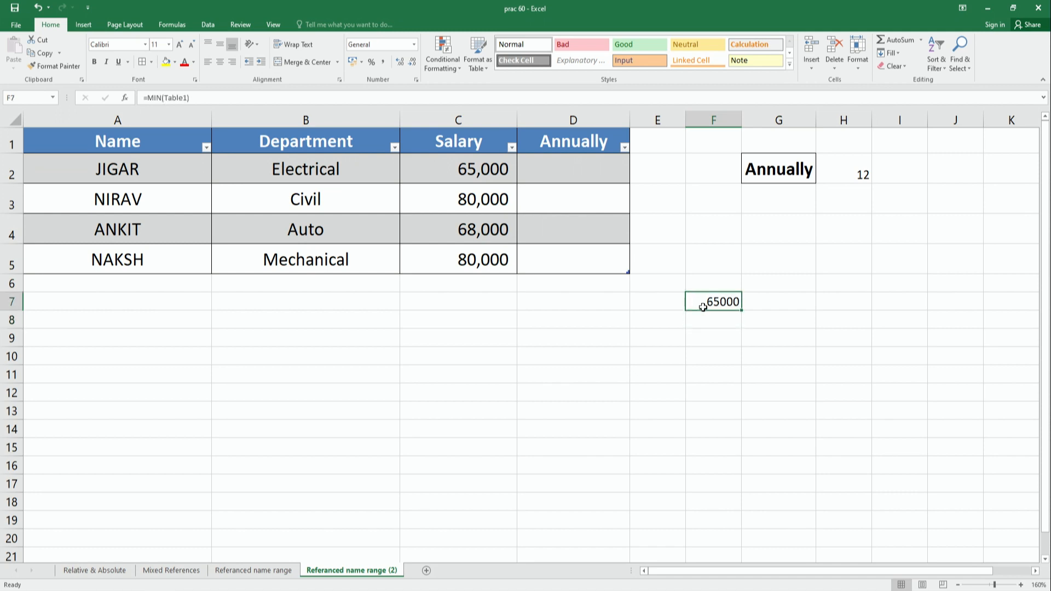
Total the table's numbers in cell C6, directly below the Salary column, with the formula =SUM(Table1)
left_click(423, 282)
left_click_drag(445, 170, 447, 282)
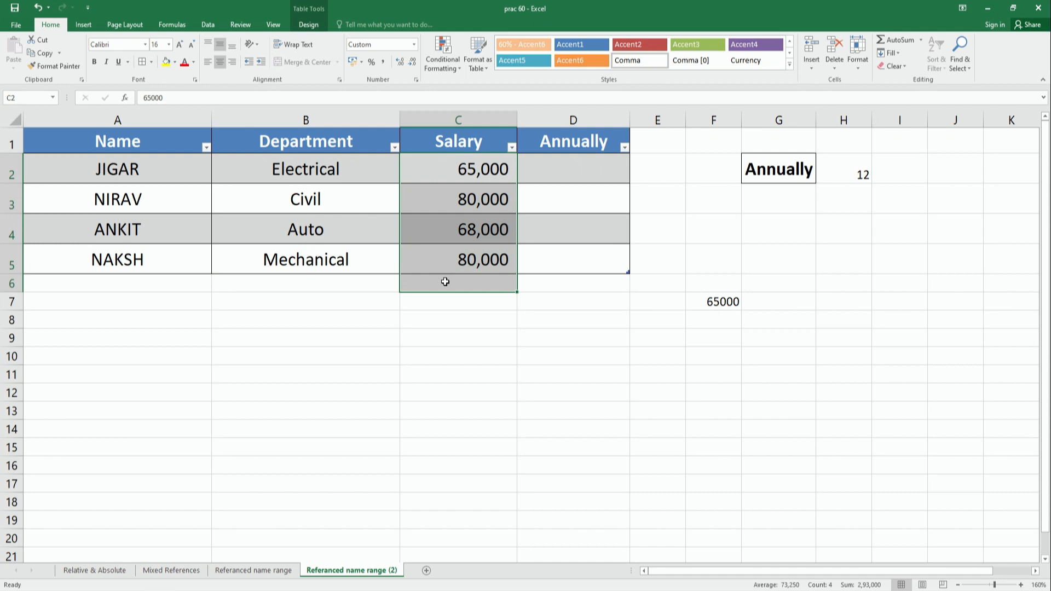
left_click(430, 284)
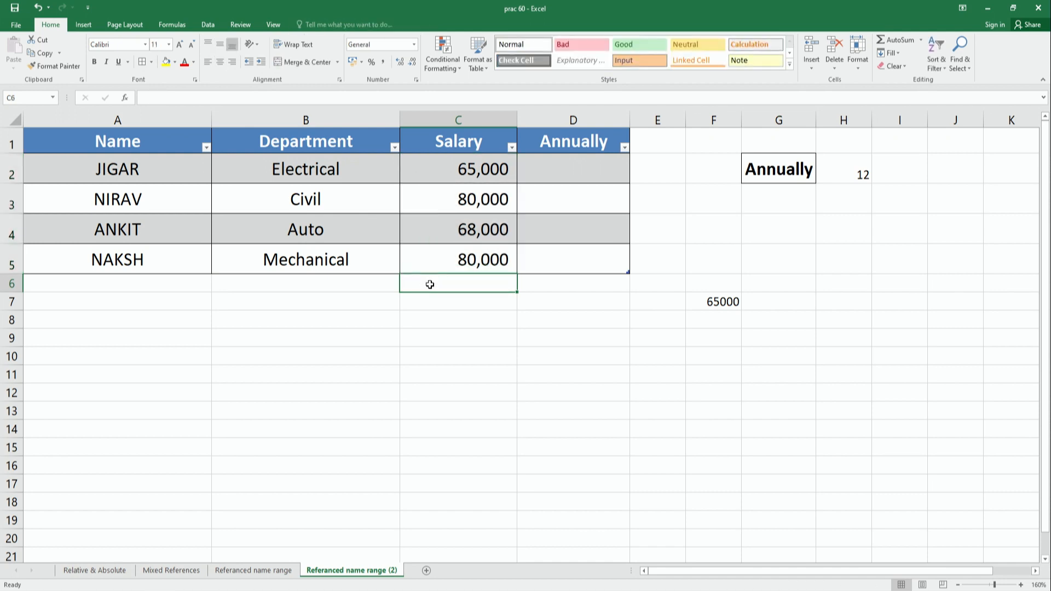
type("=")
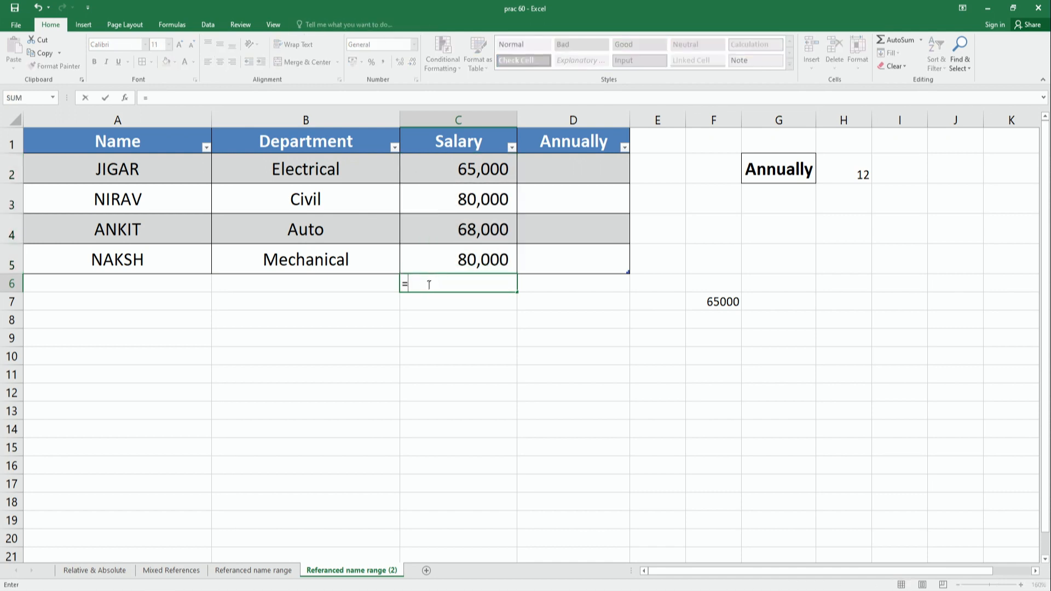
type("sum")
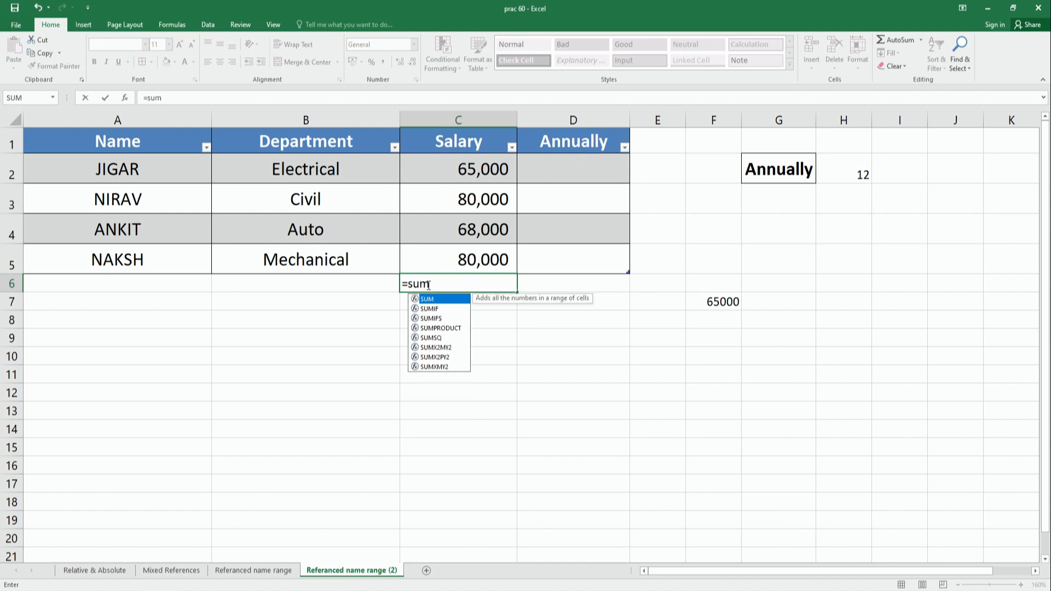
type("(")
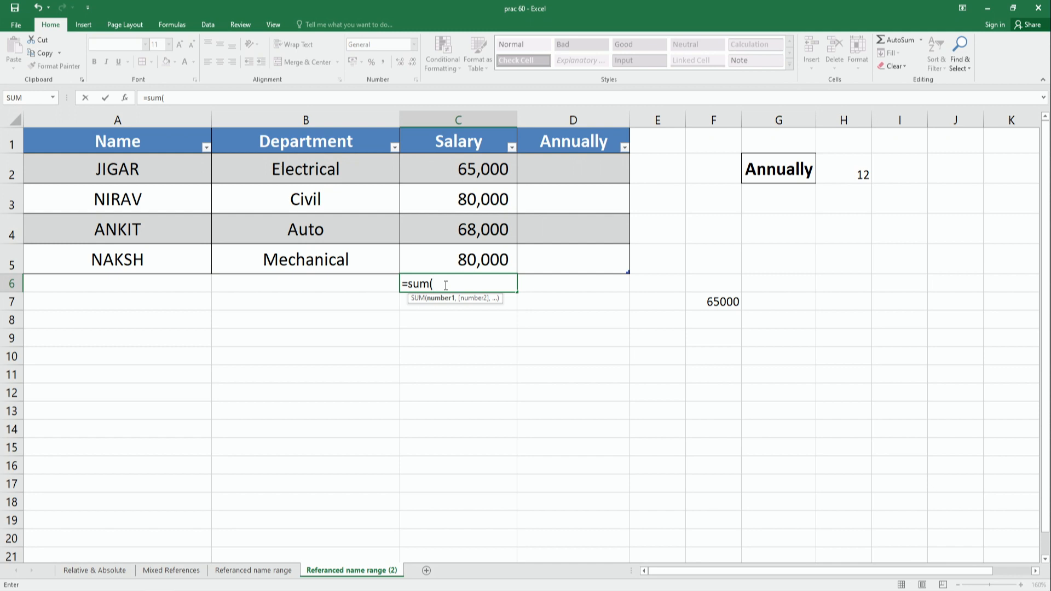
type("ta")
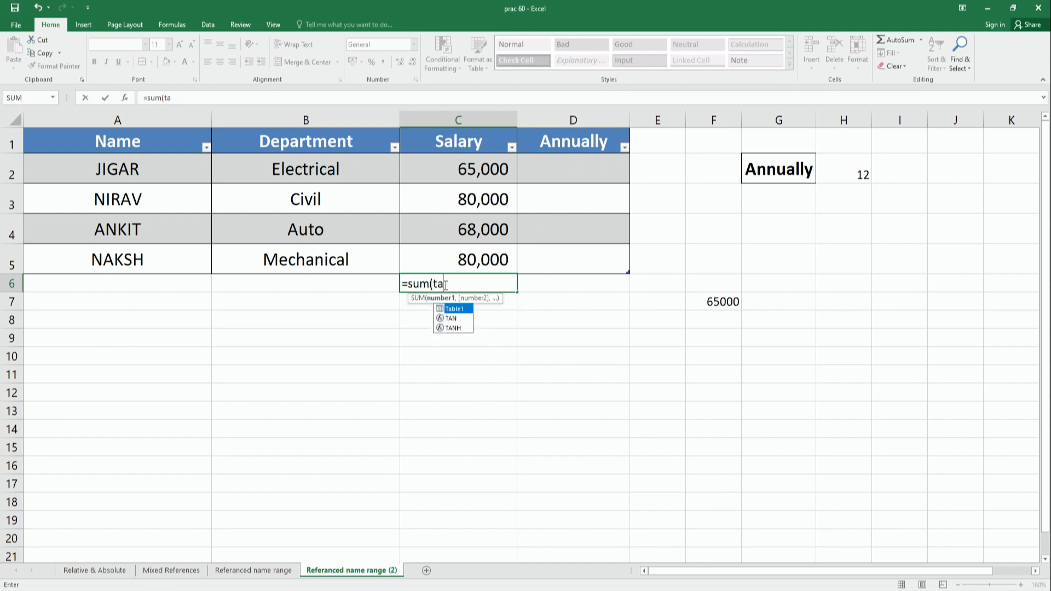
key("Tab")
key("Return")
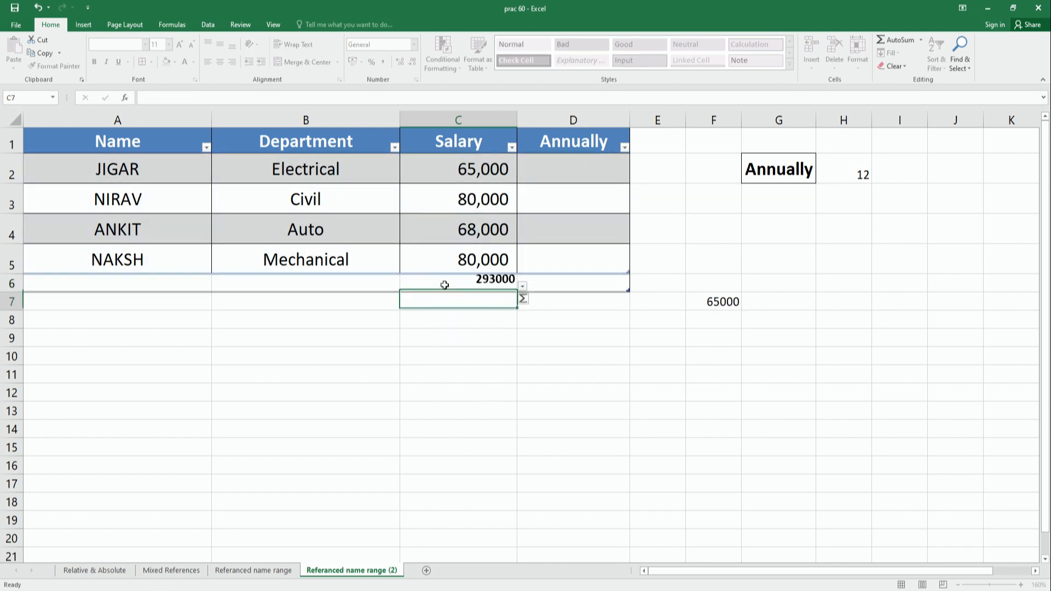
left_click(444, 285)
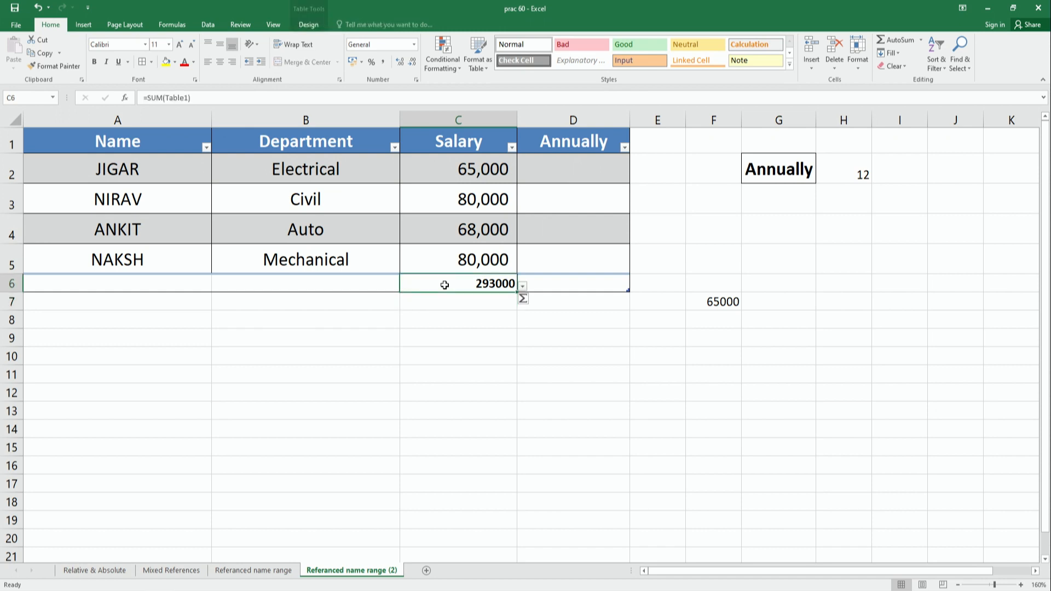